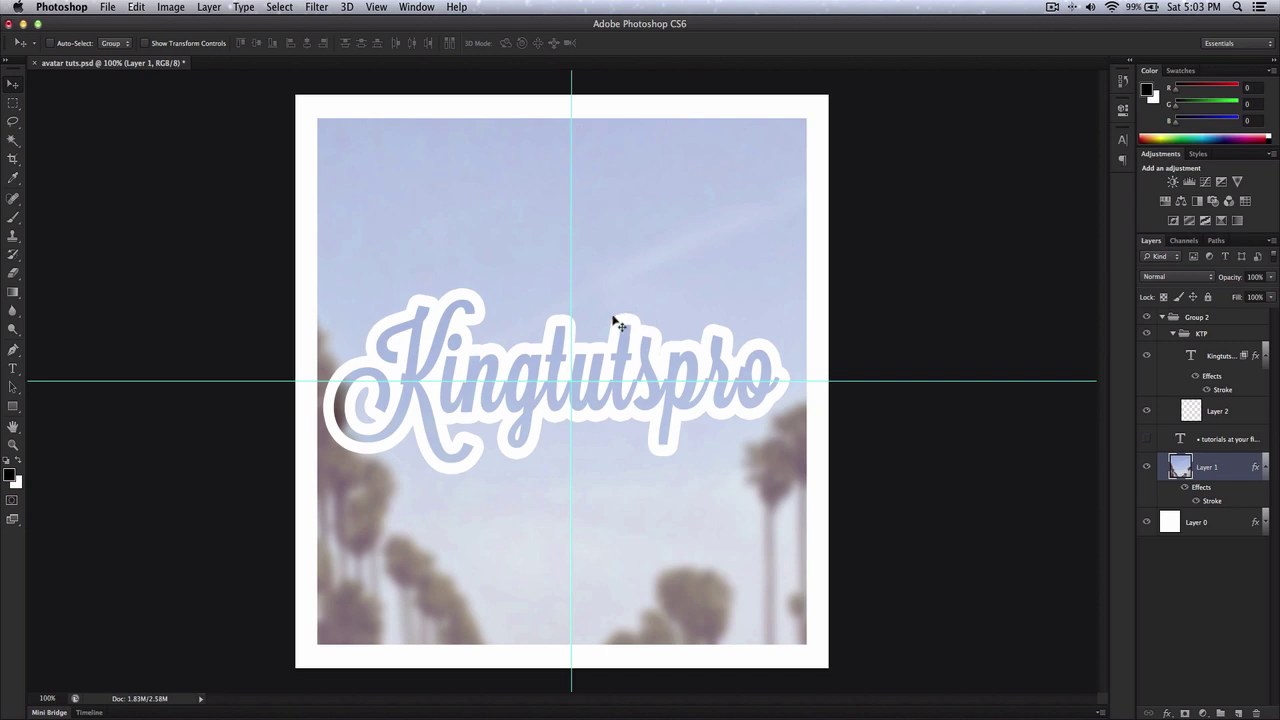
- Examine the finished Kingtutspro avatar at reduced and full size
{"action": "key", "text": "super+minus"}
{"action": "key", "text": "super+minus"}
{"action": "key", "text": "super+minus"}
{"action": "key", "text": "super+plus"}
{"action": "key", "text": "super+plus"}
{"action": "key", "text": "super+plus"}
{"action": "key", "text": "super+minus"}
{"action": "key", "text": "super+minus"}
{"action": "key", "text": "super+minus"}
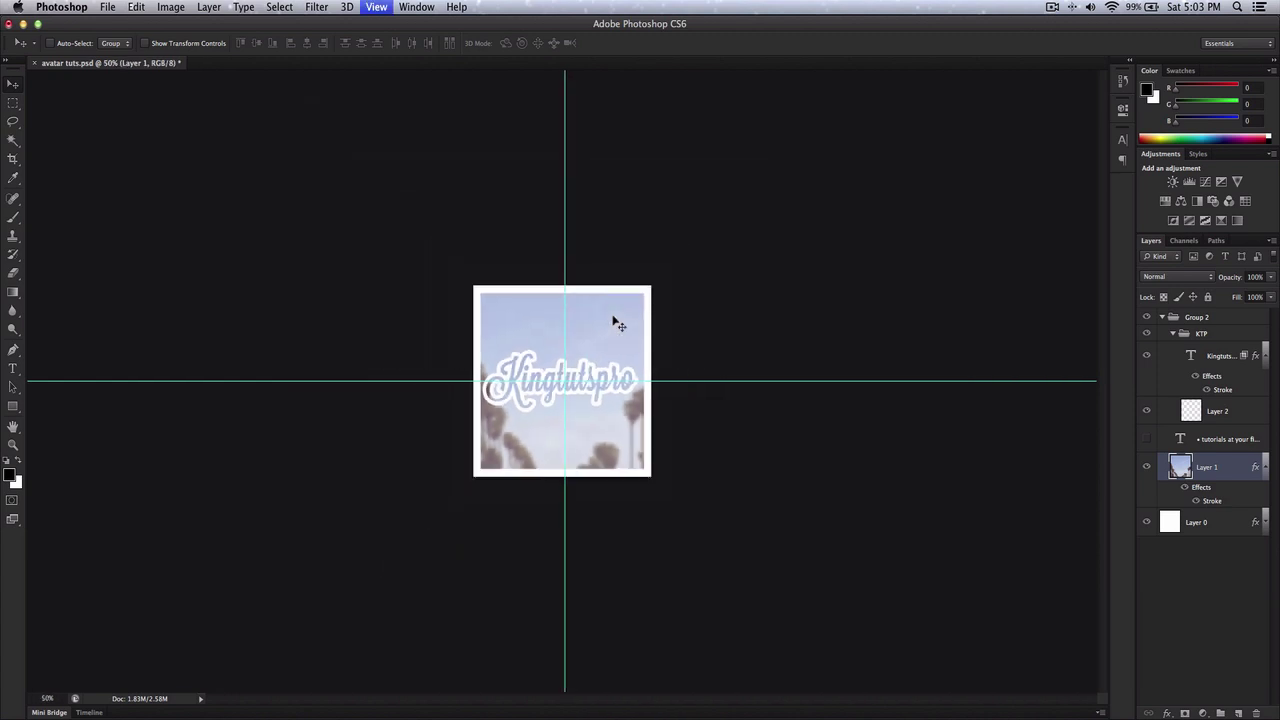
{"action": "key", "text": "super+plus"}
{"action": "key", "text": "super+plus"}
{"action": "key", "text": "super+plus"}
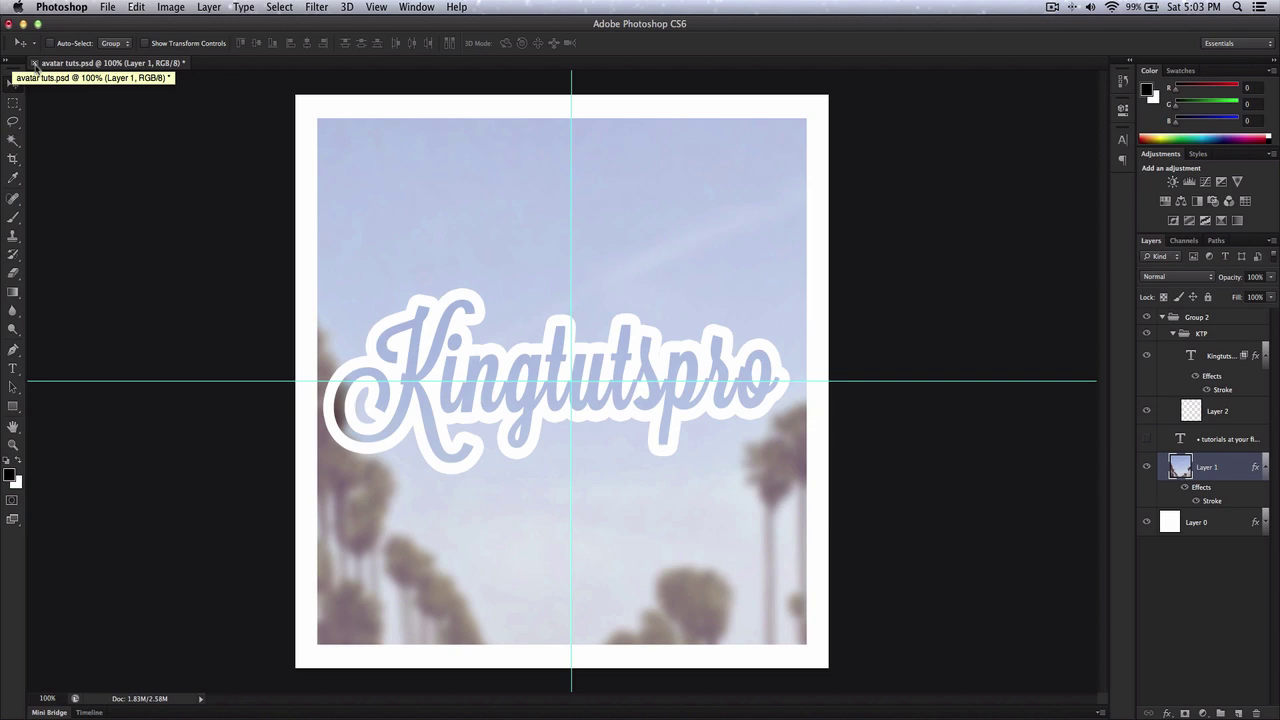
- Close the avatar tuts.psd document
{"action": "key", "text": "super+w"}
{"action": "left_click", "coordinate": [595, 252]}
- Start a new document with a width of 800 pixels and a height of 800 pixels
{"action": "left_click", "coordinate": [107, 7]}
{"action": "left_click", "coordinate": [115, 22]}
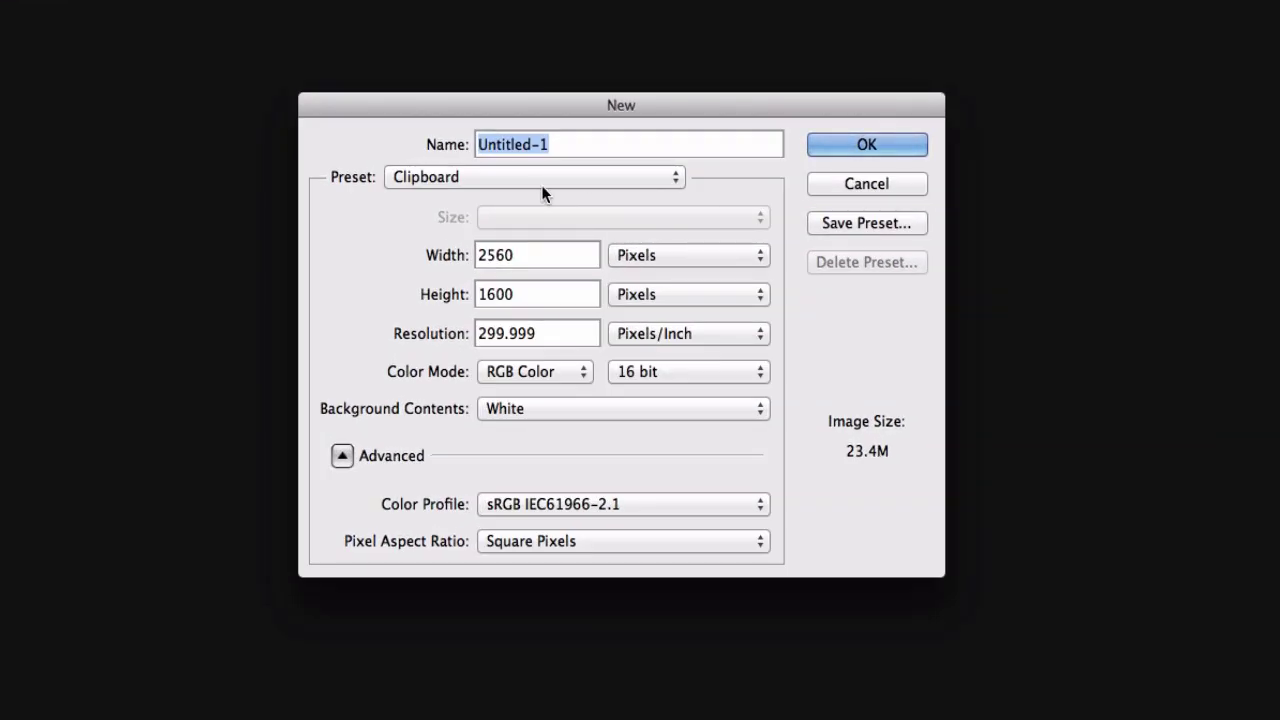
{"action": "key", "text": "Tab"}
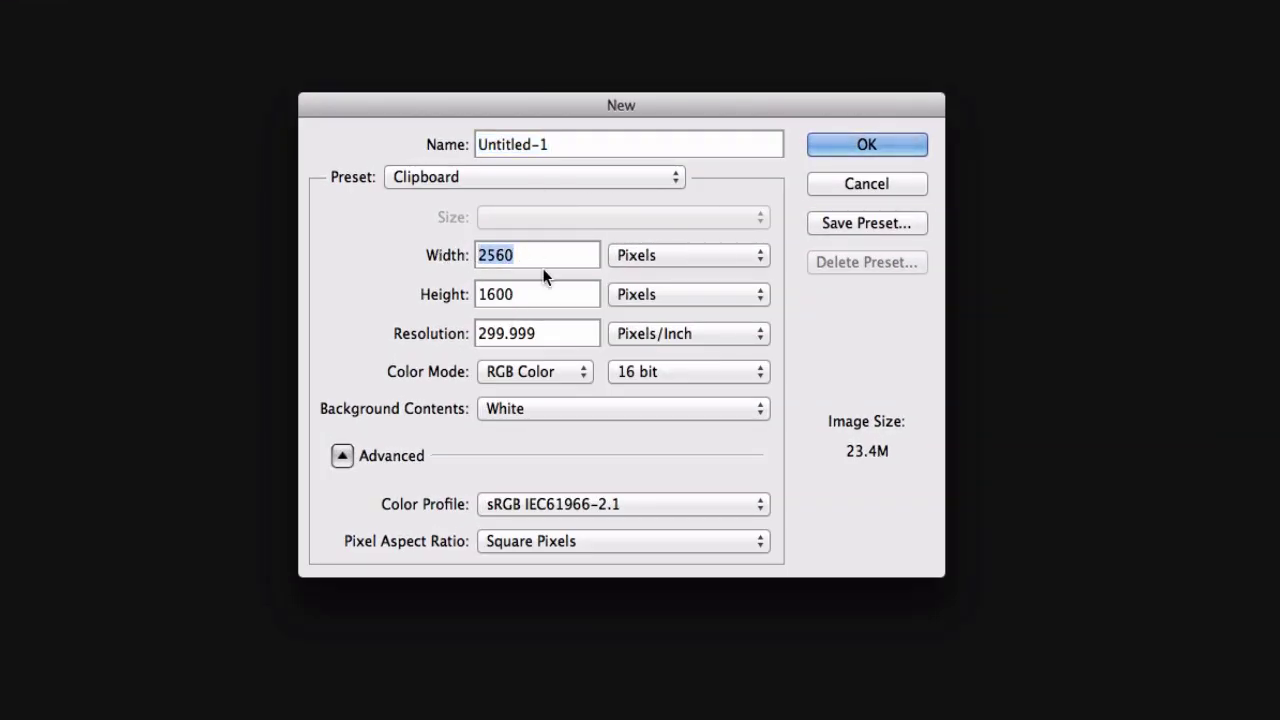
{"action": "type", "text": "800"}
{"action": "key", "text": "Tab"}
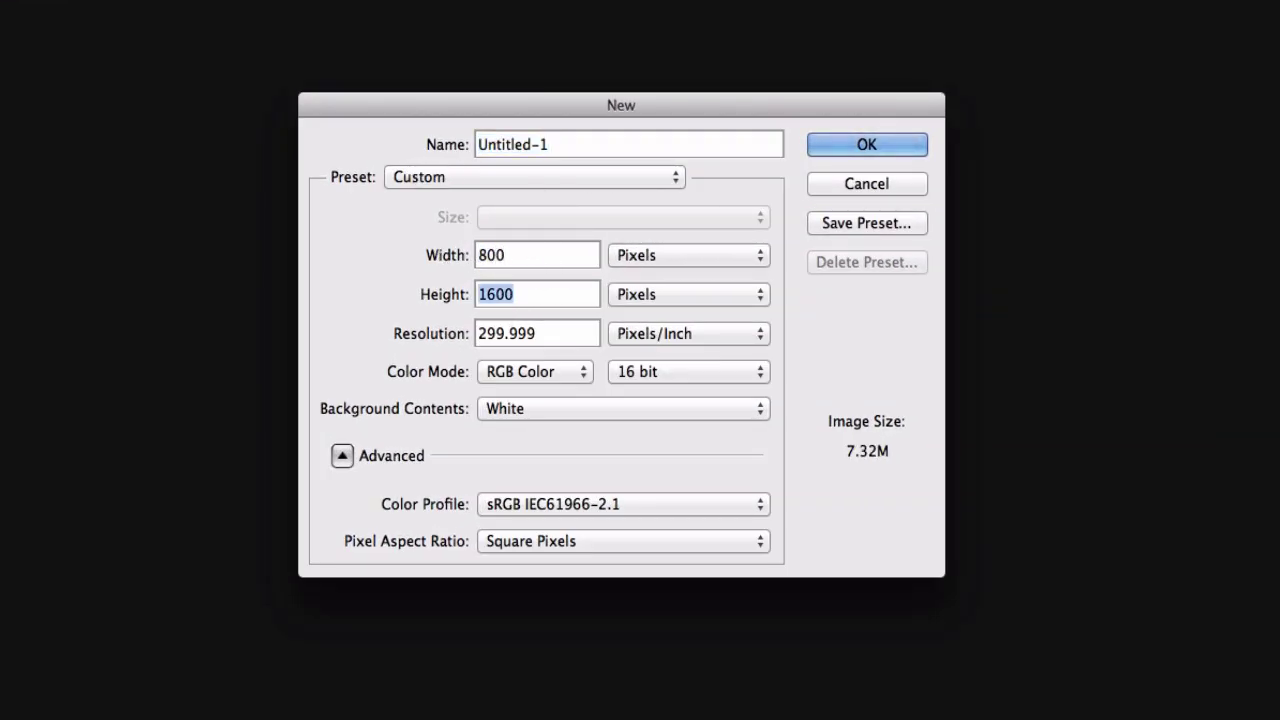
{"action": "type", "text": "800"}
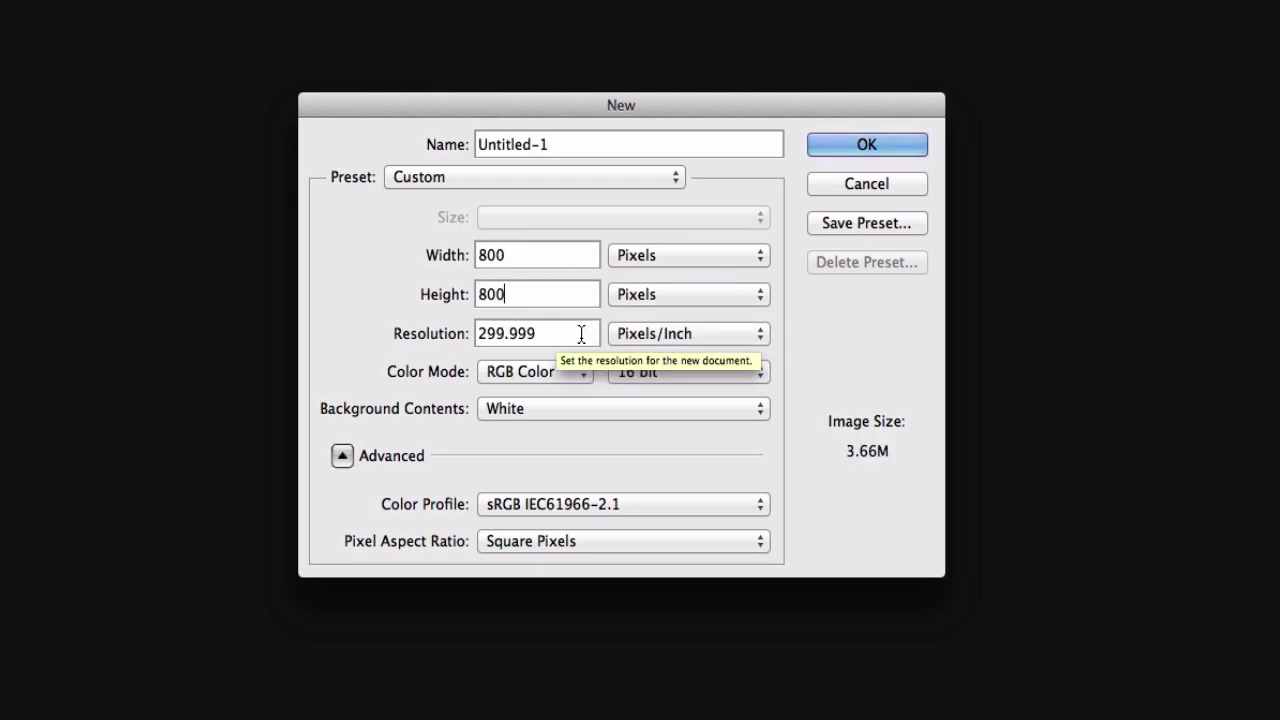
- Set the resolution to 72 pixels/inch, keep 16 bit color depth and White background contents, and create the document
{"action": "key", "text": "Tab"}
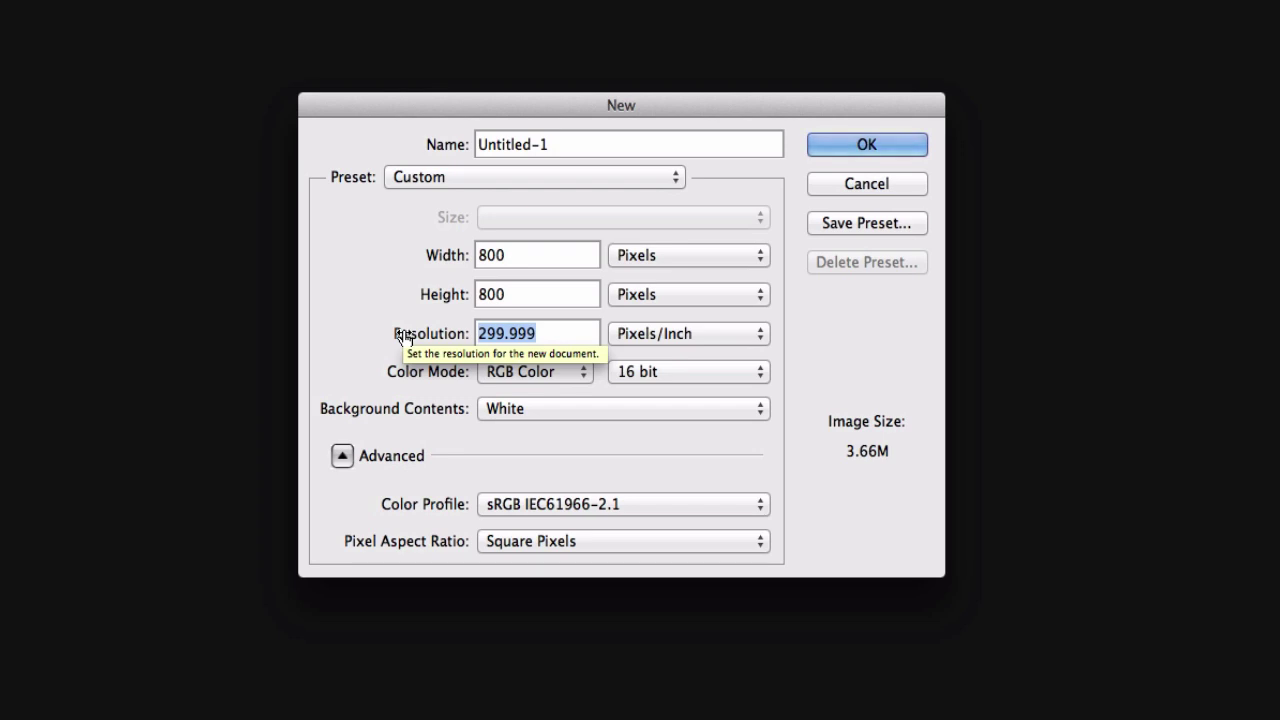
{"action": "key", "text": "BackSpace"}
{"action": "type", "text": "72"}
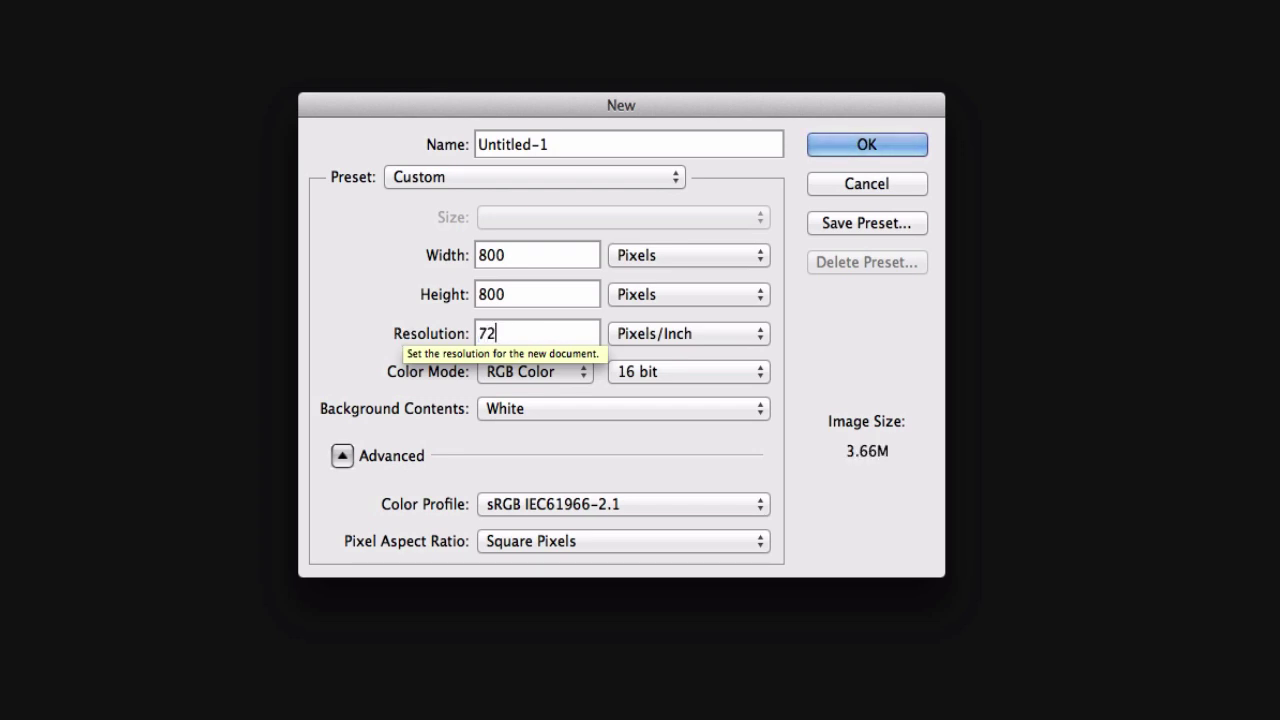
{"action": "left_click", "coordinate": [681, 255]}
{"action": "left_click", "coordinate": [399, 245]}
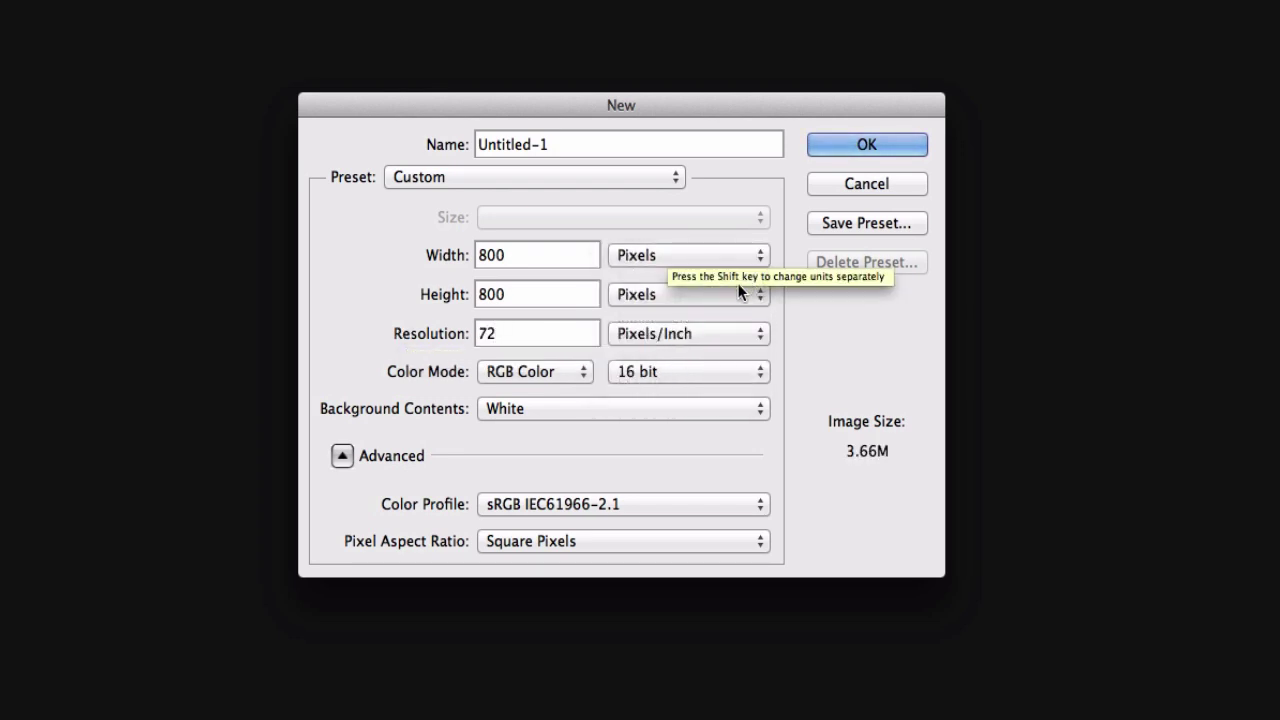
{"action": "left_click", "coordinate": [634, 372]}
{"action": "left_click", "coordinate": [411, 364]}
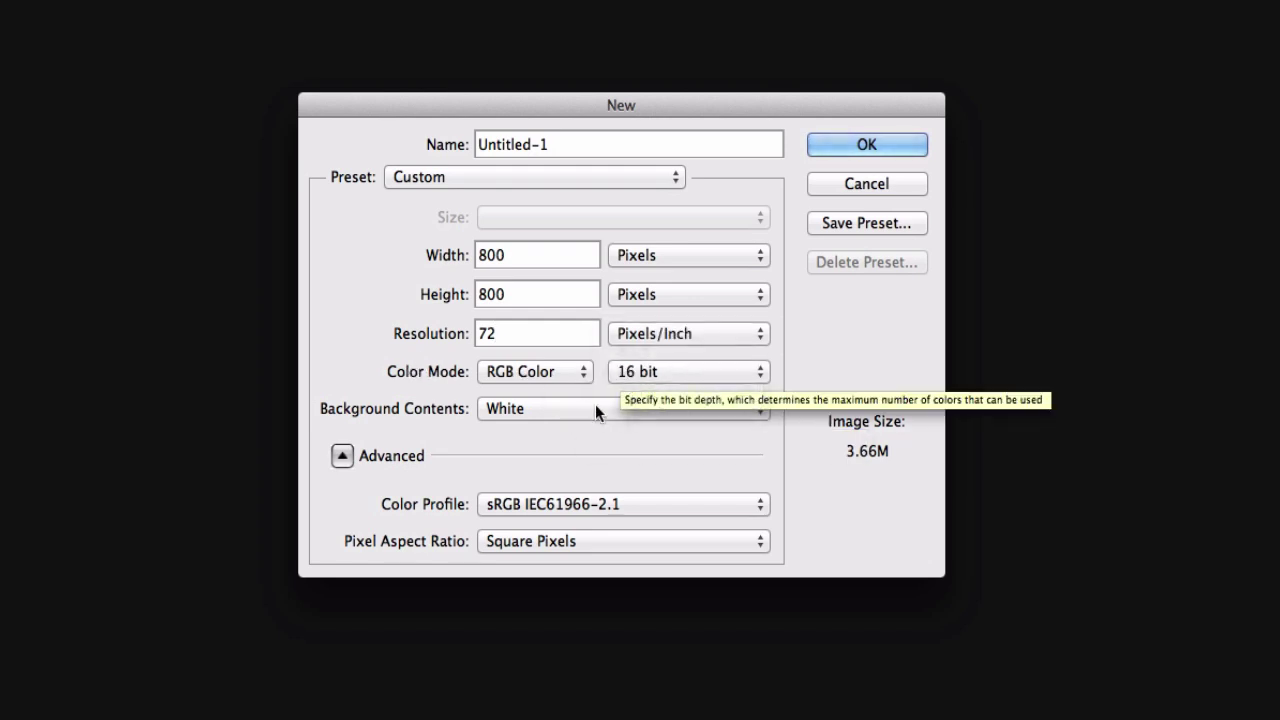
{"action": "left_click", "coordinate": [557, 413]}
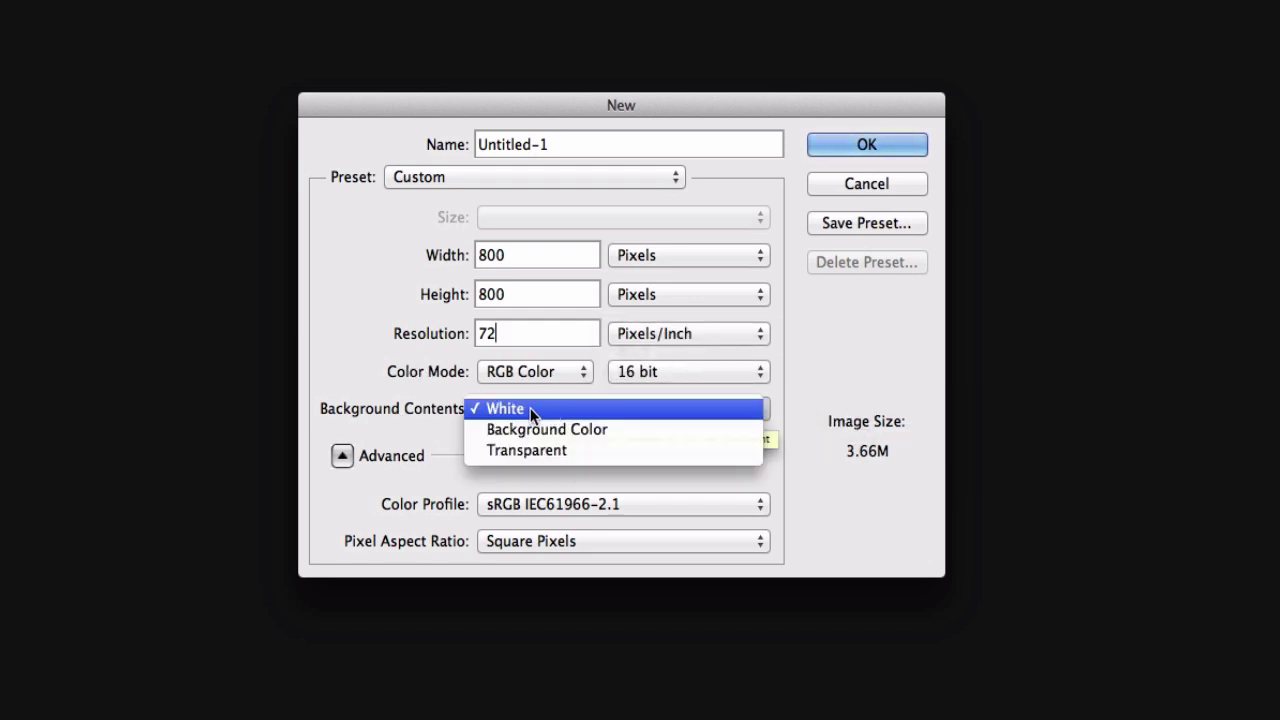
{"action": "left_click", "coordinate": [519, 405]}
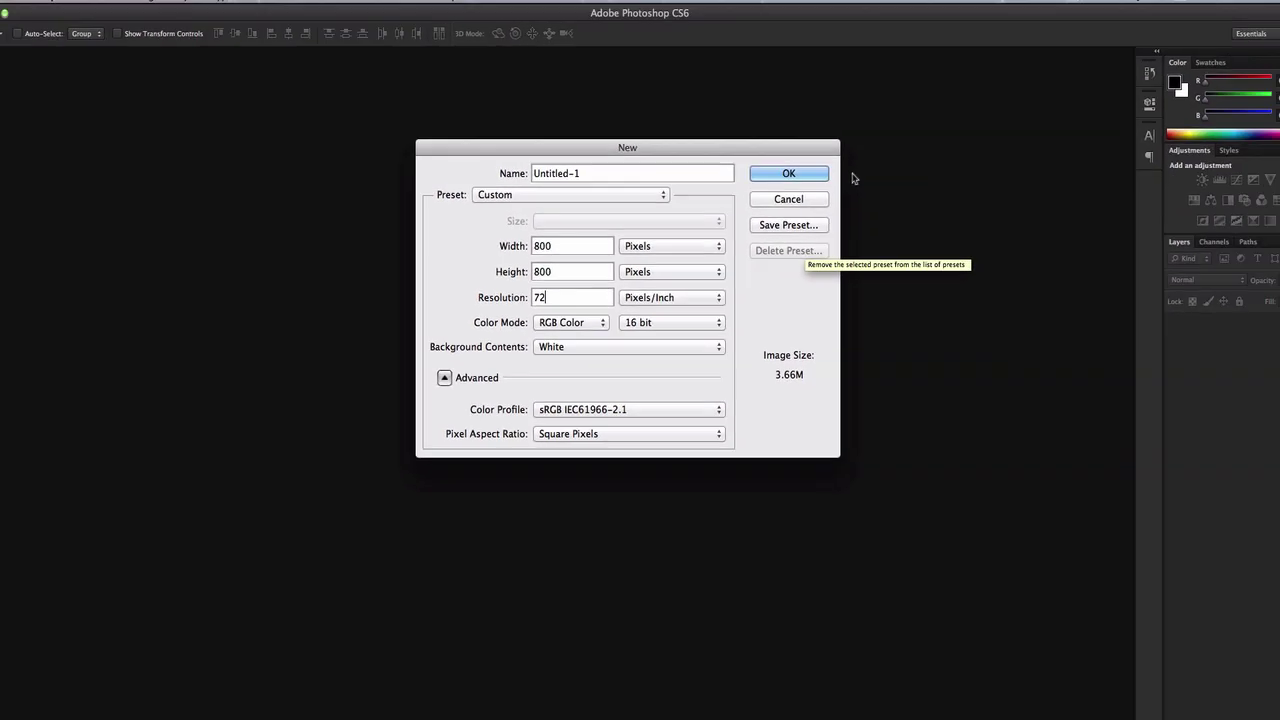
{"action": "left_click", "coordinate": [775, 180]}
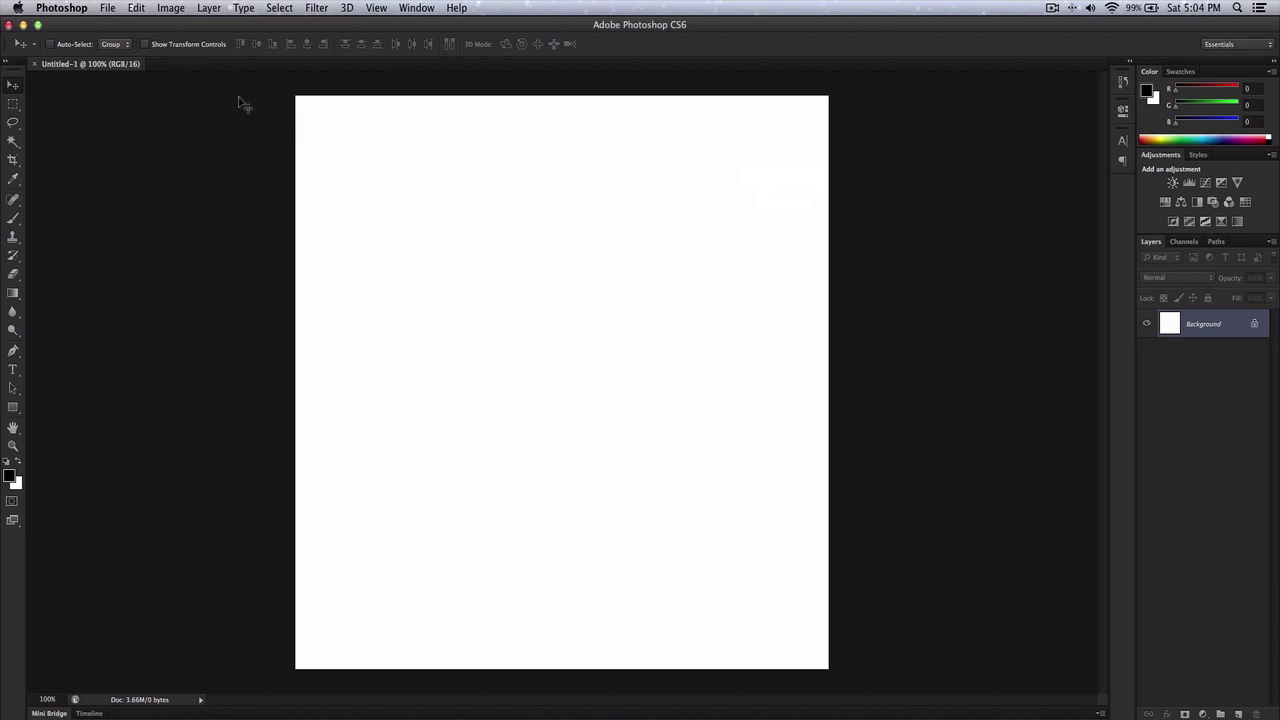
- Open the image Skyline.jpg from the Wallpapers HD folder in Pictures
{"action": "left_click", "coordinate": [110, 7]}
{"action": "left_click", "coordinate": [130, 37]}
{"action": "left_click", "coordinate": [362, 260]}
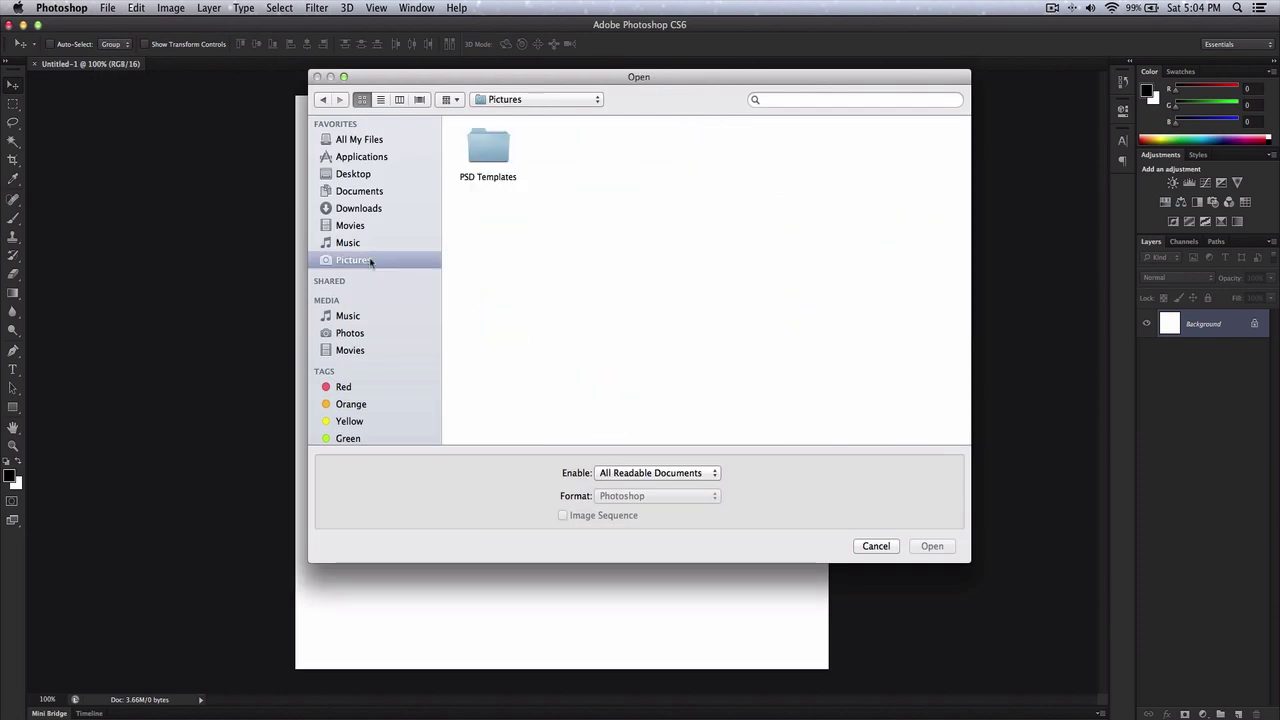
{"action": "double_click", "coordinate": [580, 150]}
{"action": "scroll", "coordinate": [815, 190], "scroll_direction": "down", "scroll_amount": 15}
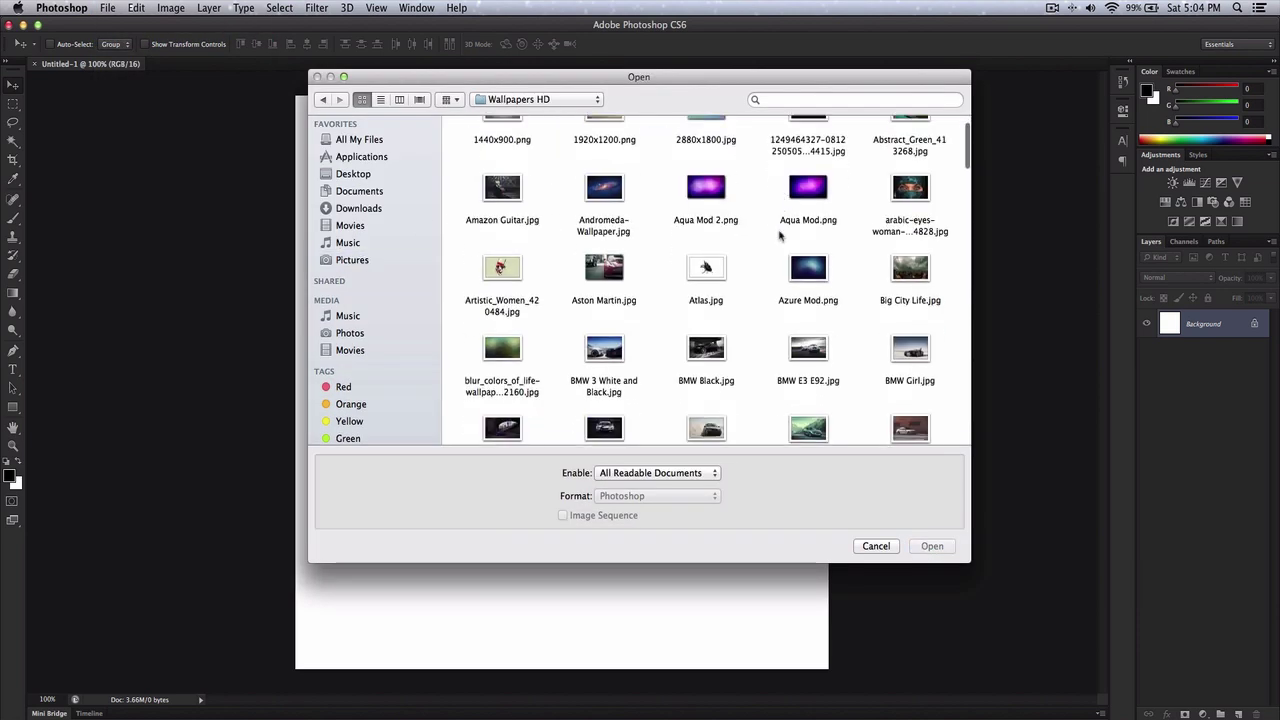
{"action": "scroll", "coordinate": [780, 236], "scroll_direction": "up", "scroll_amount": 3}
{"action": "scroll", "coordinate": [780, 236], "scroll_direction": "down", "scroll_amount": 5}
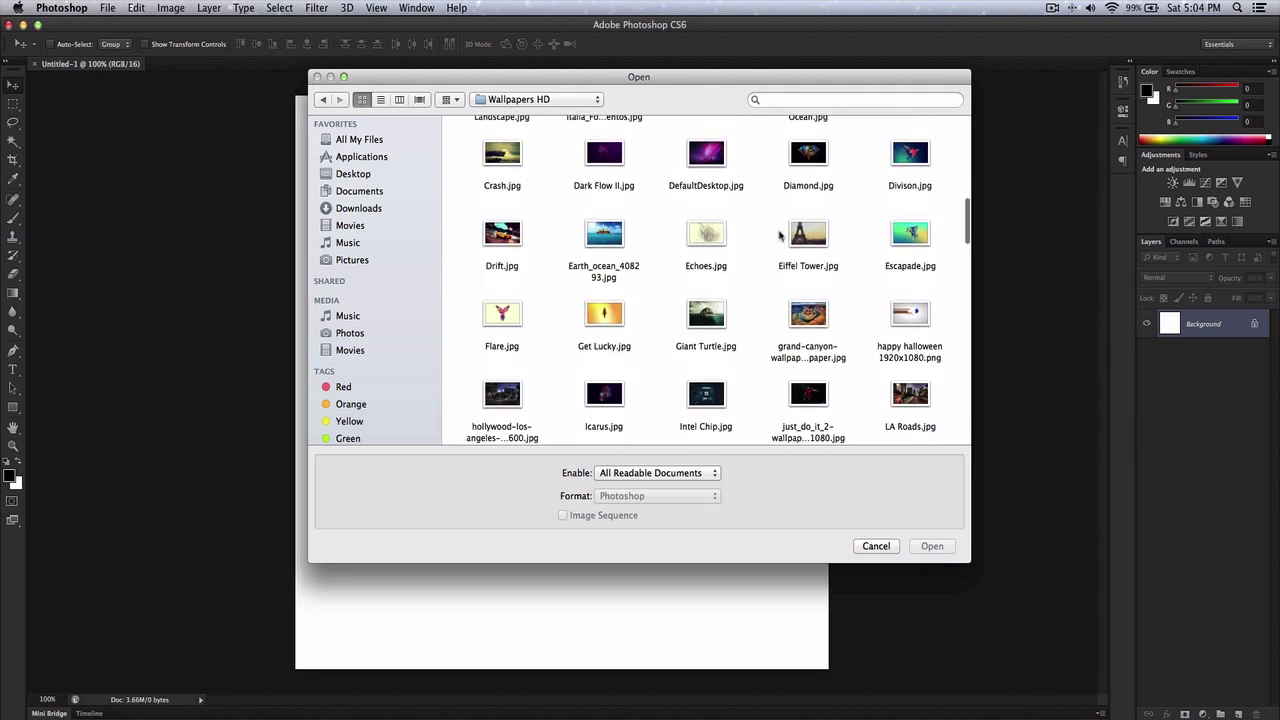
{"action": "scroll", "coordinate": [772, 234], "scroll_direction": "down", "scroll_amount": 6}
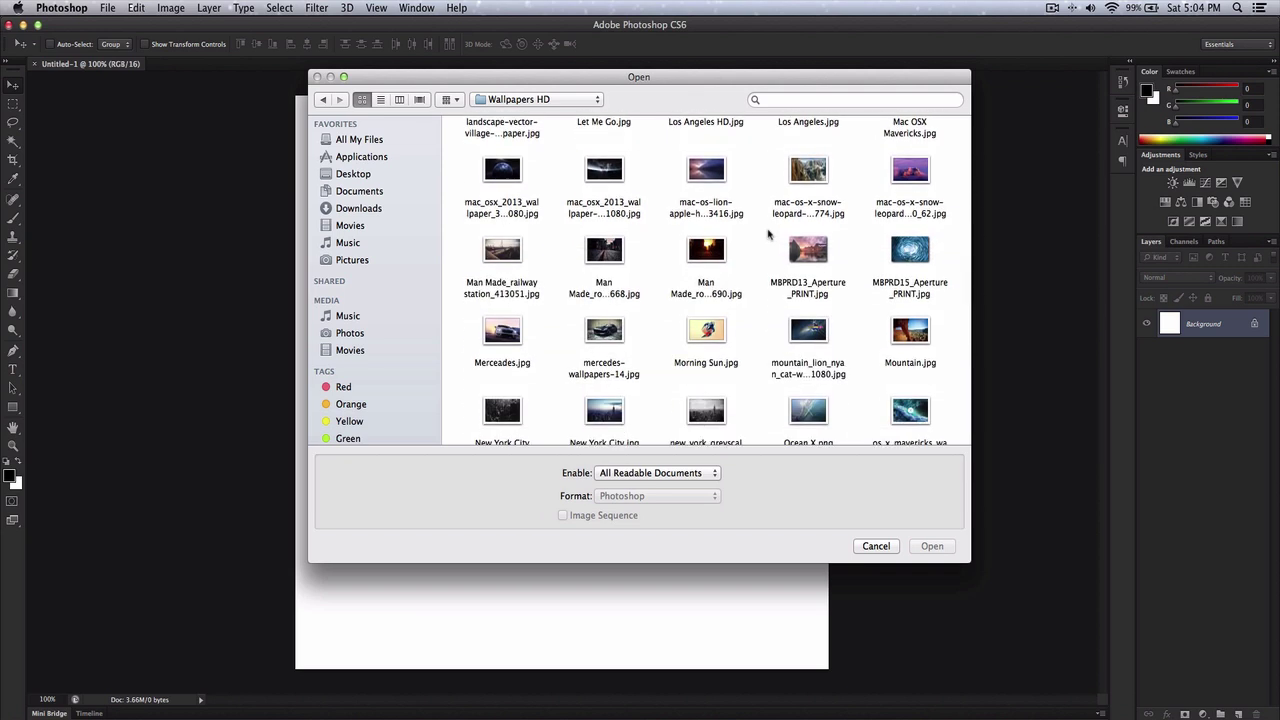
{"action": "scroll", "coordinate": [772, 234], "scroll_direction": "down", "scroll_amount": 2}
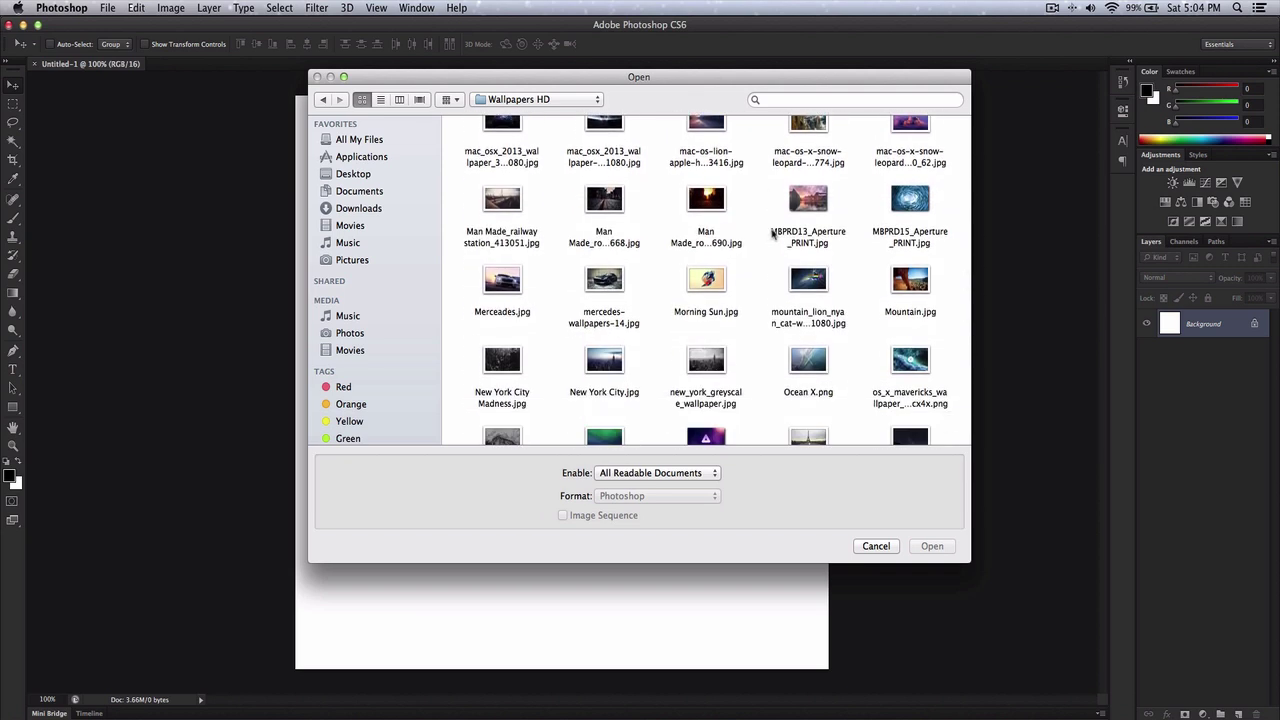
{"action": "scroll", "coordinate": [772, 234], "scroll_direction": "down", "scroll_amount": 3}
{"action": "scroll", "coordinate": [772, 234], "scroll_direction": "down", "scroll_amount": 3}
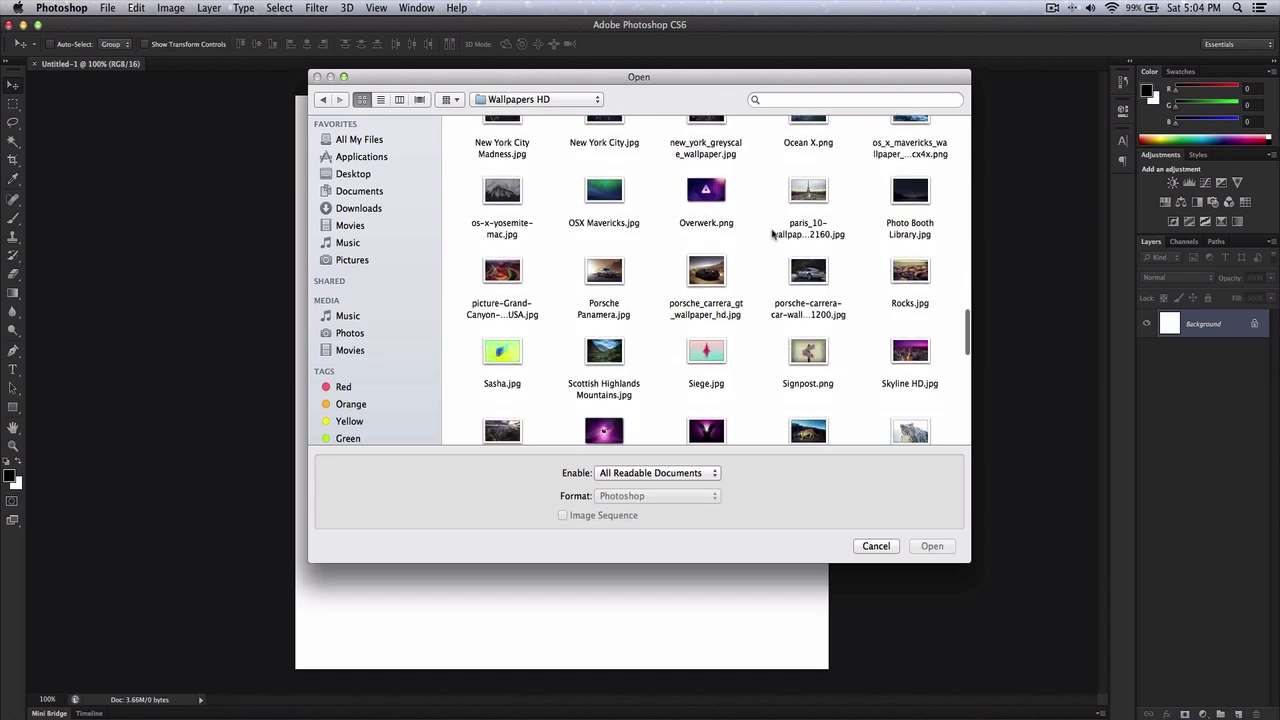
{"action": "scroll", "coordinate": [772, 234], "scroll_direction": "down", "scroll_amount": 3}
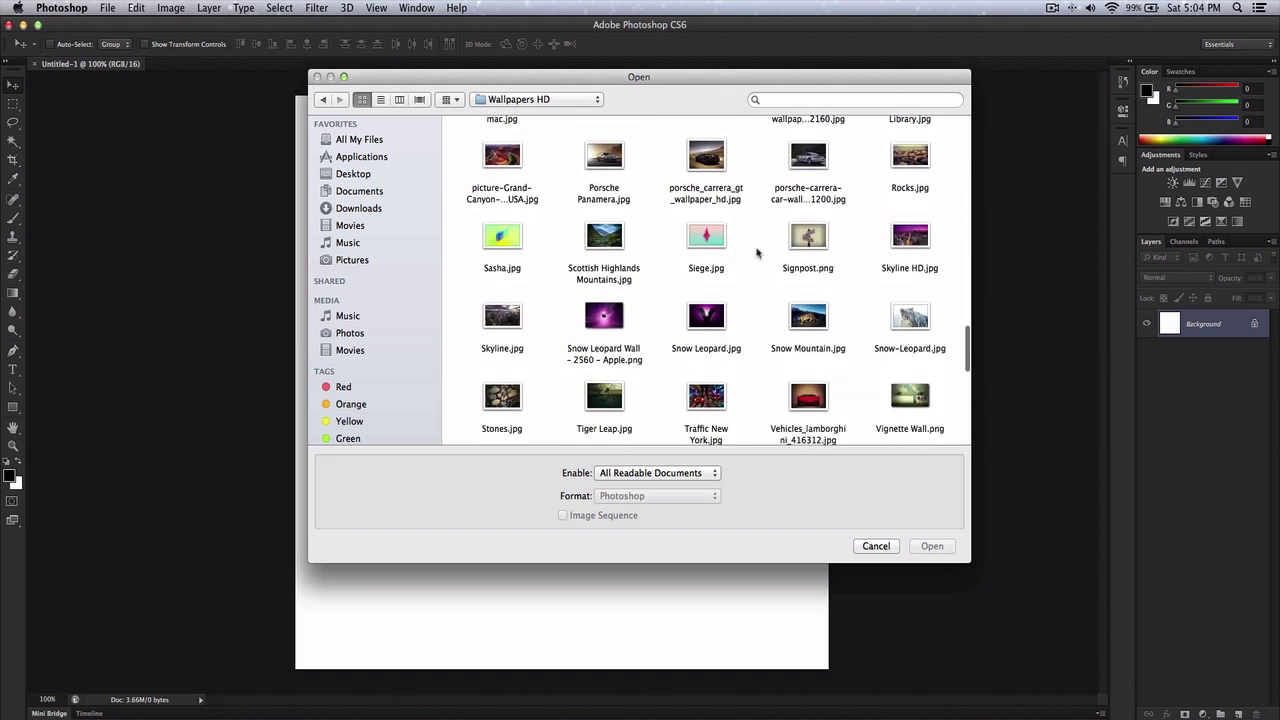
{"action": "left_click", "coordinate": [503, 258]}
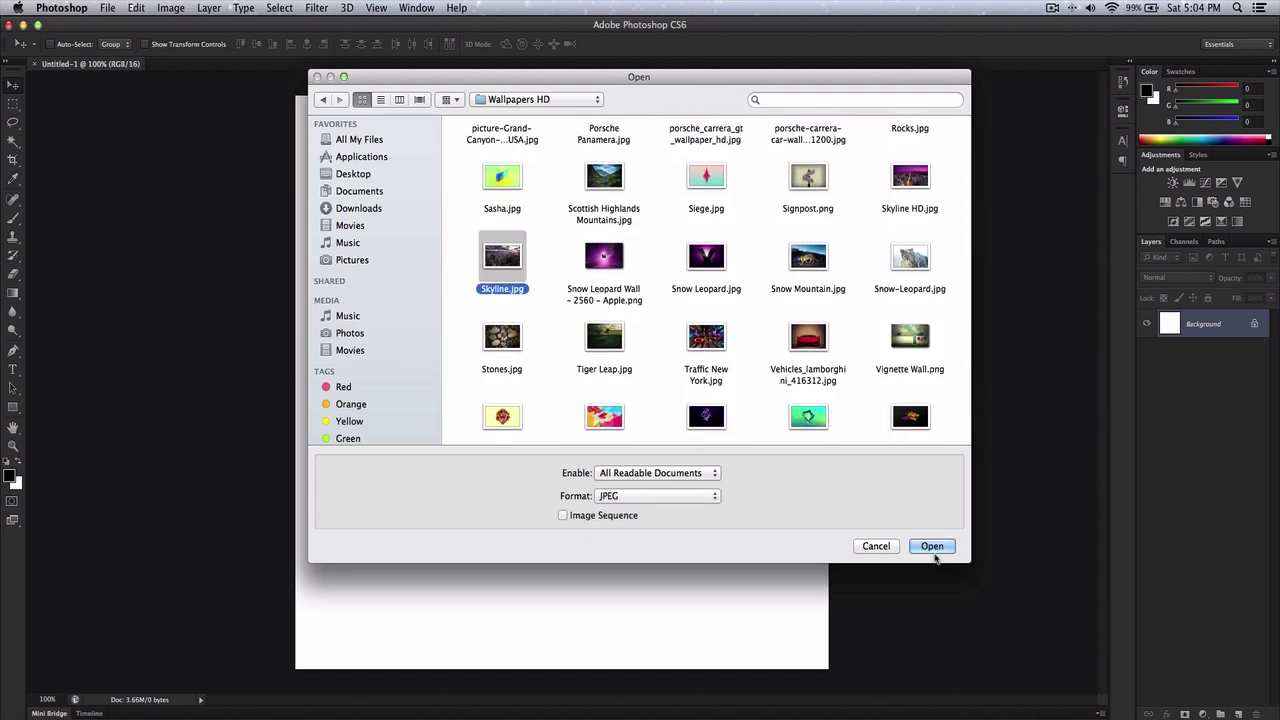
{"action": "left_click", "coordinate": [932, 546]}
- Bring the entire skyline image into the Untitled-1 document as a new layer and reposition it over the canvas
{"action": "key", "text": "super+a"}
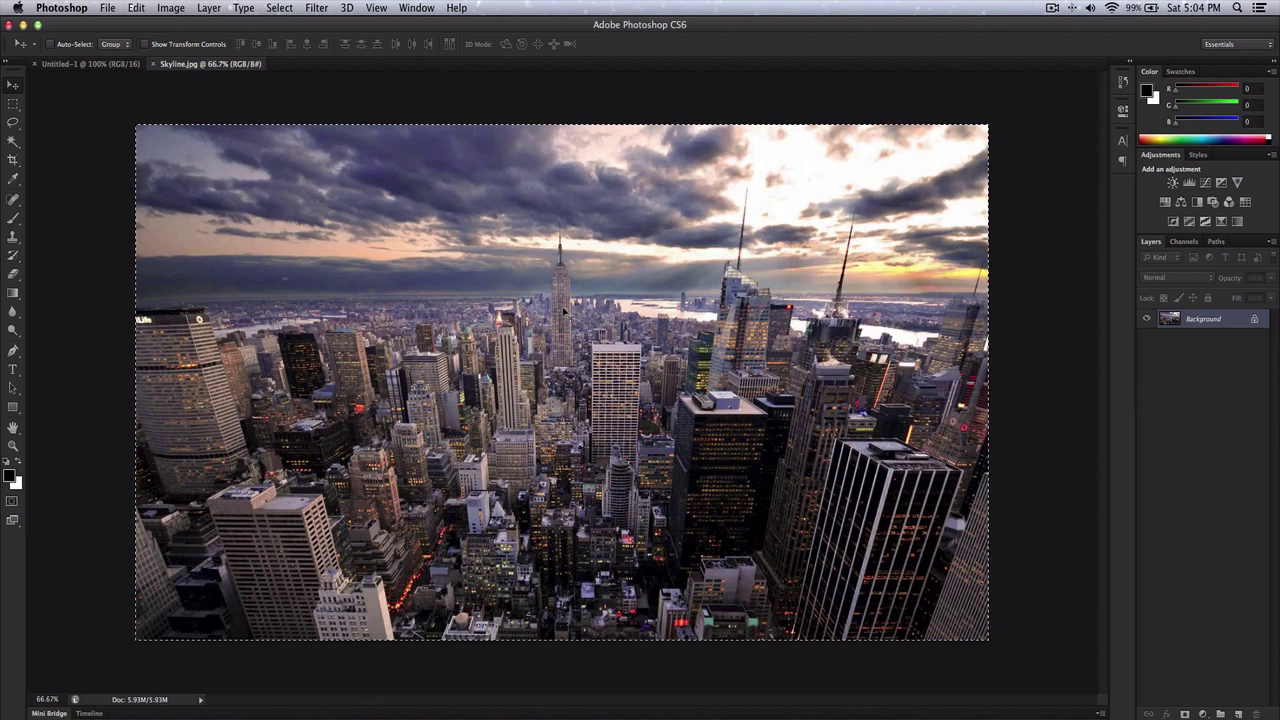
{"action": "left_click", "coordinate": [104, 64]}
{"action": "left_click", "coordinate": [228, 64]}
{"action": "left_click_drag", "start_coordinate": [118, 71], "coordinate": [352, 181]}
{"action": "left_click_drag", "start_coordinate": [578, 235], "coordinate": [457, 199]}
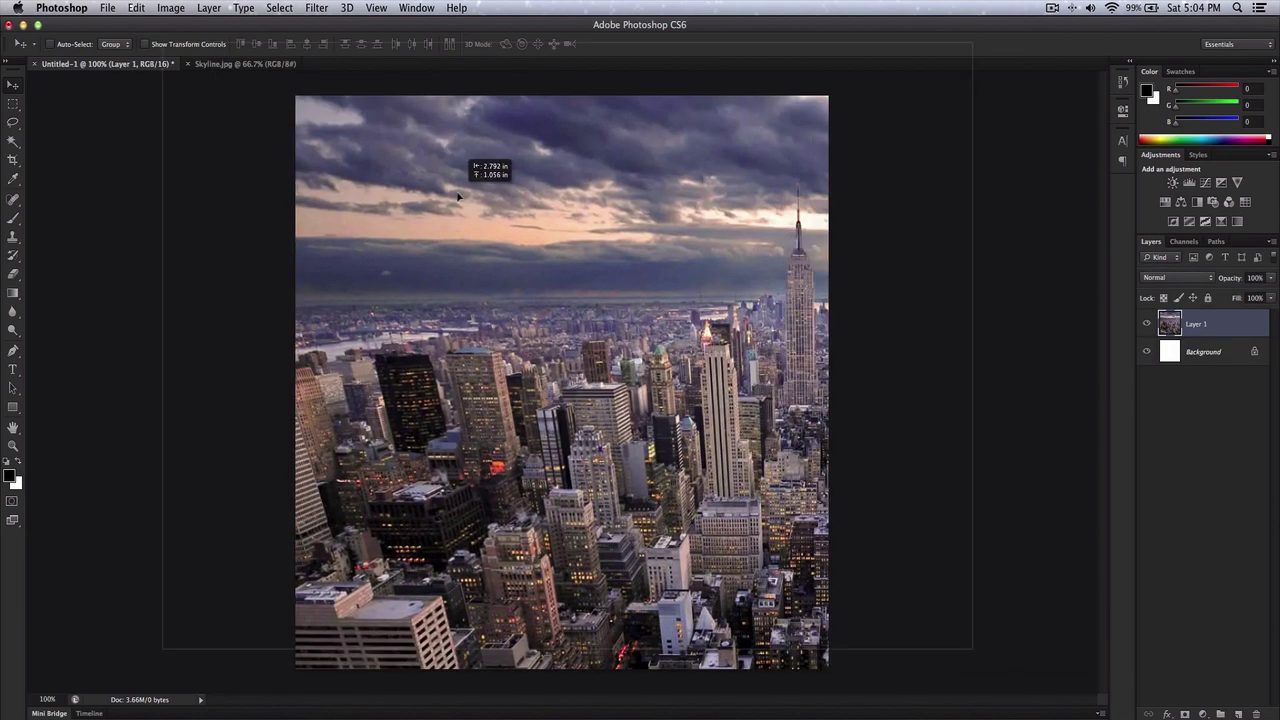
- Scale the skyline layer with Free Transform and position it so the tall spired tower sits near the middle of the canvas
{"action": "key", "text": "super+minus"}
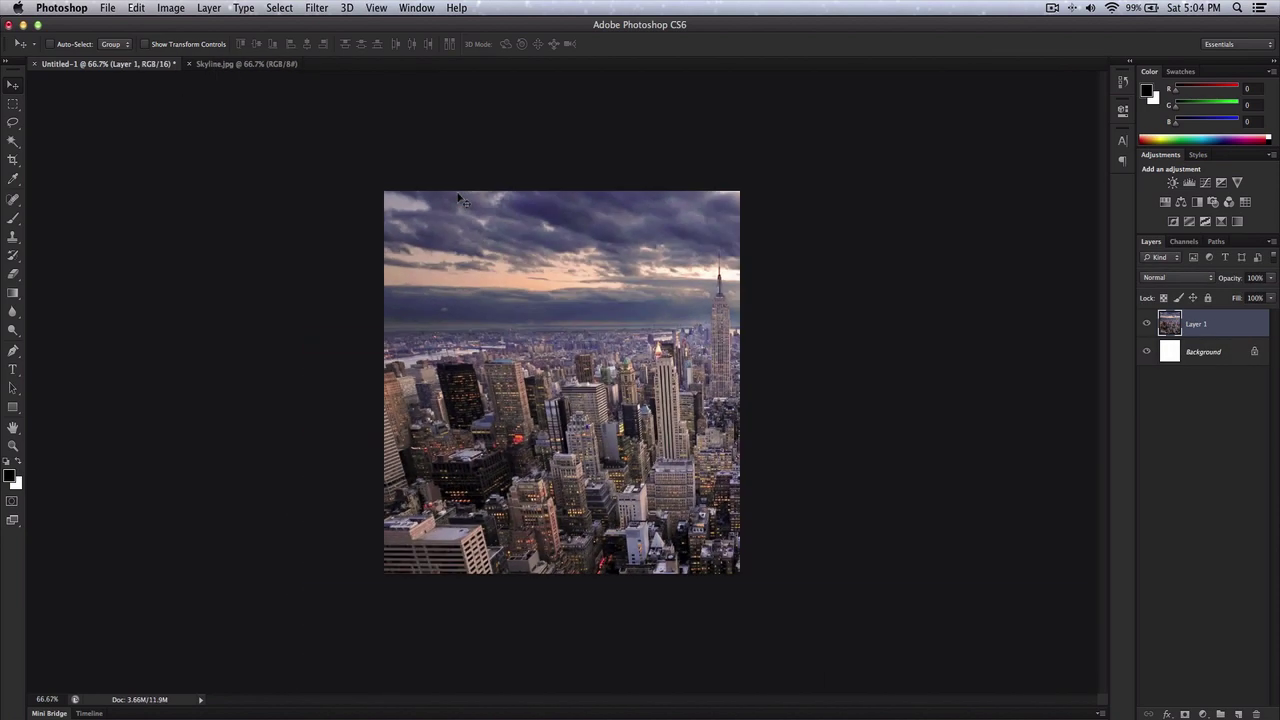
{"action": "key", "text": "super+t"}
{"action": "left_click_drag", "start_coordinate": [345, 146], "coordinate": [250, 157]}
{"action": "left_click_drag", "start_coordinate": [551, 297], "coordinate": [466, 279]}
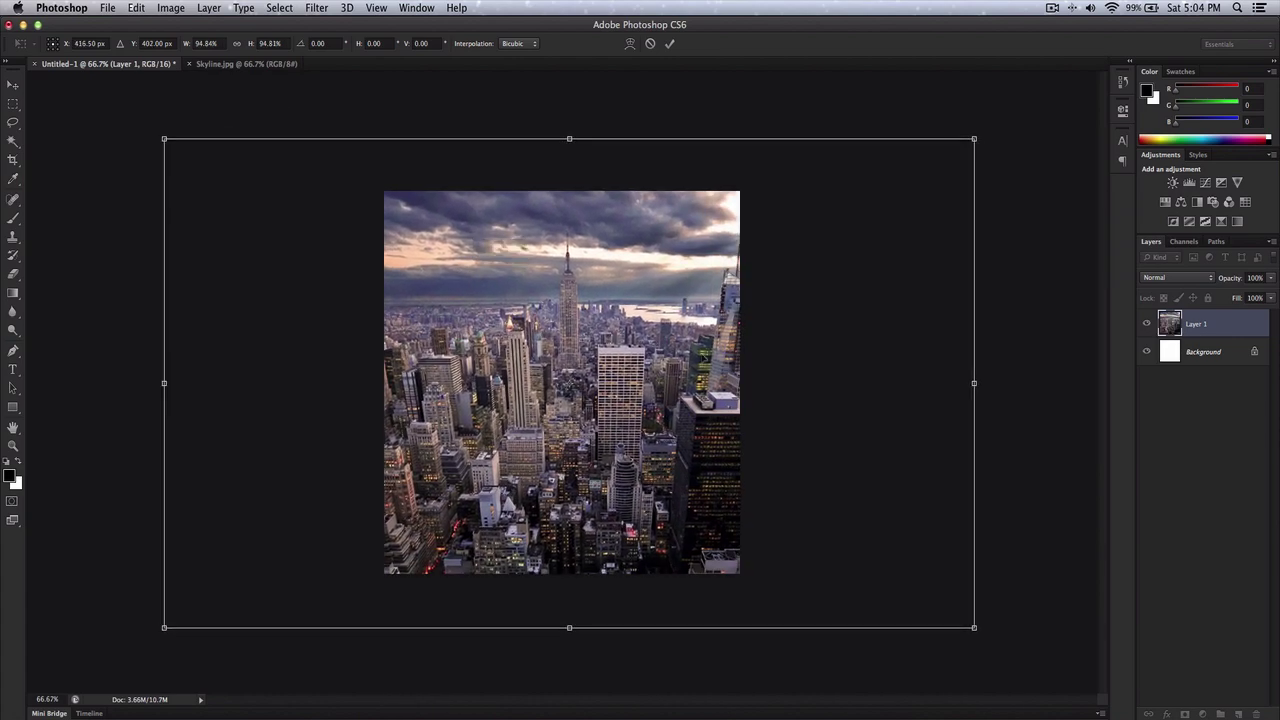
{"action": "left_click_drag", "start_coordinate": [903, 475], "coordinate": [886, 469]}
{"action": "left_click_drag", "start_coordinate": [966, 628], "coordinate": [996, 630]}
{"action": "left_click_drag", "start_coordinate": [826, 481], "coordinate": [804, 471]}
{"action": "key", "text": "Return"}
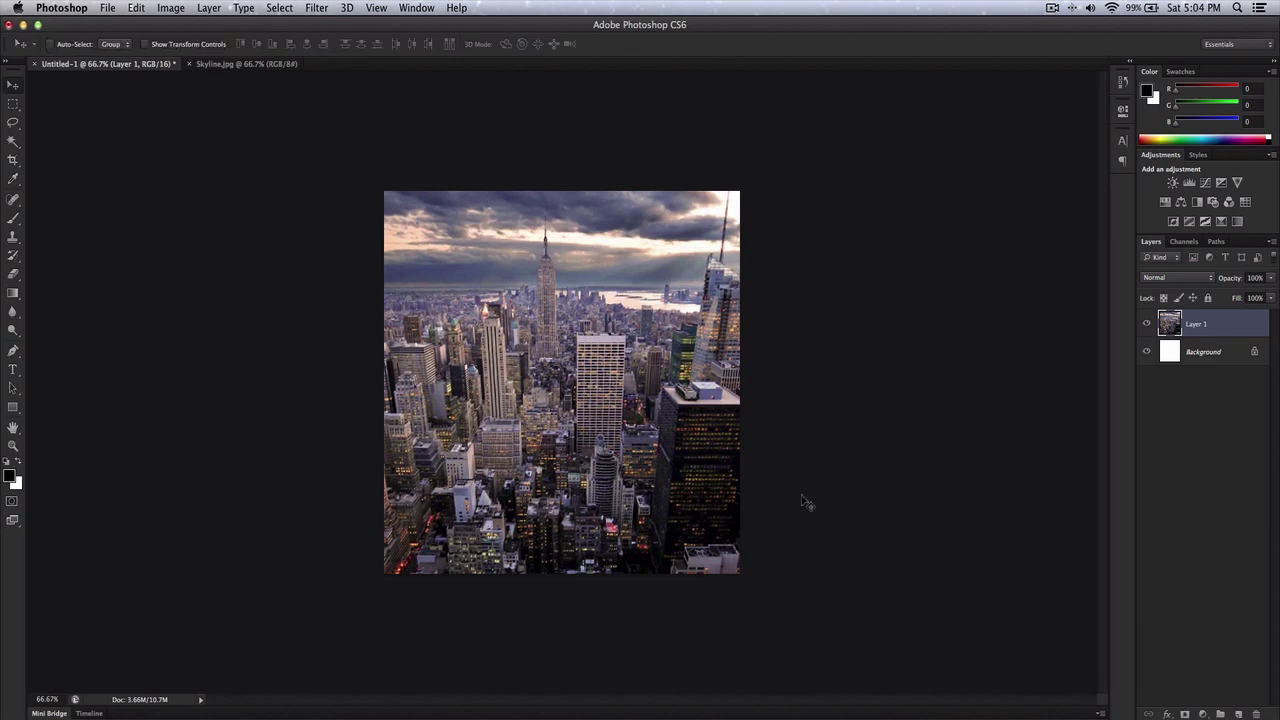
{"action": "mouse_move", "coordinate": [640, 452]}
{"action": "left_mouse_down"}
{"action": "mouse_move", "coordinate": [665, 458]}
{"action": "mouse_move", "coordinate": [649, 462]}
{"action": "left_mouse_up"}
{"action": "key", "text": "super+equal"}
{"action": "key", "text": "super+minus"}
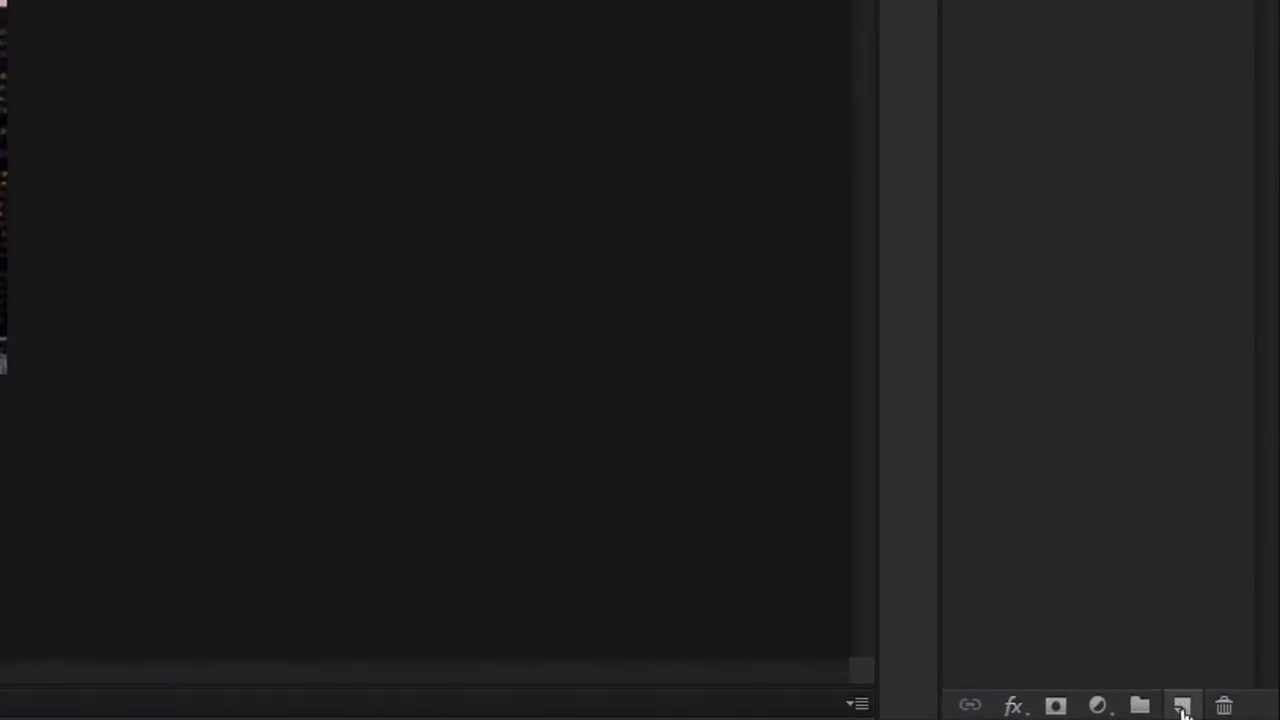
- Add a new layer above the skyline layer and choose white (ffffff) as the custom colour for a fill
{"action": "left_click", "coordinate": [1238, 714]}
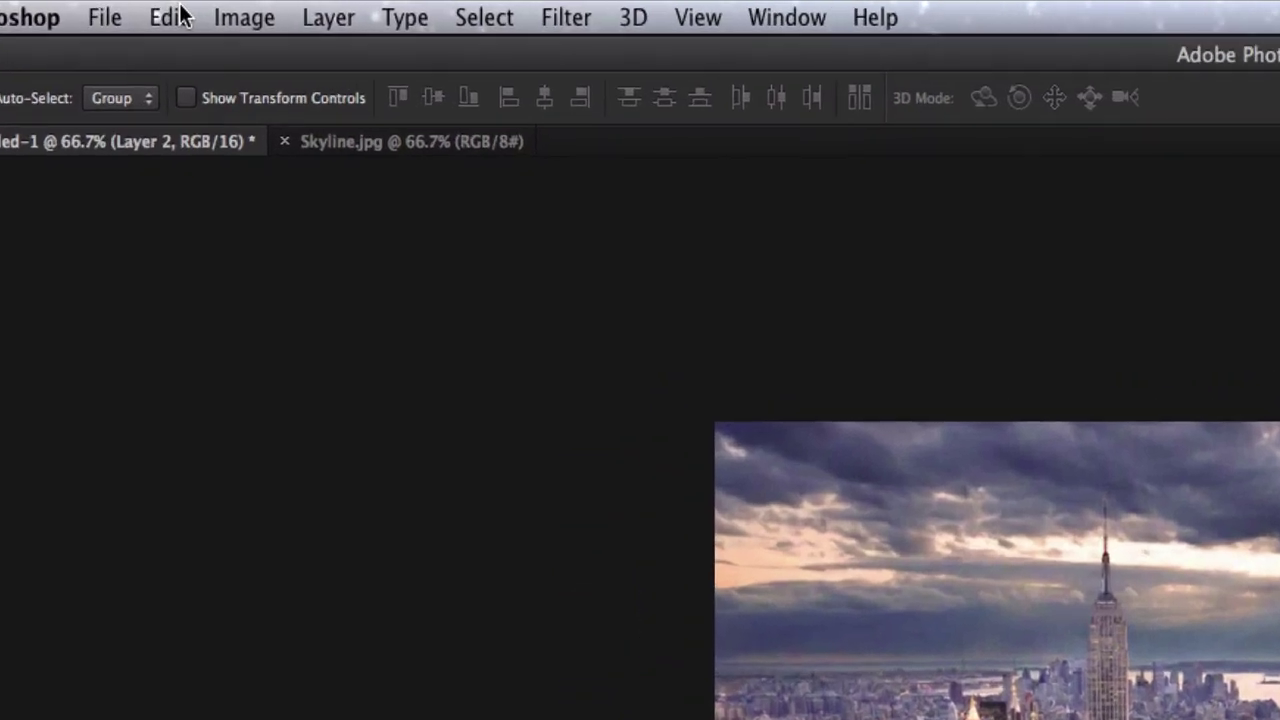
{"action": "left_click", "coordinate": [137, 8]}
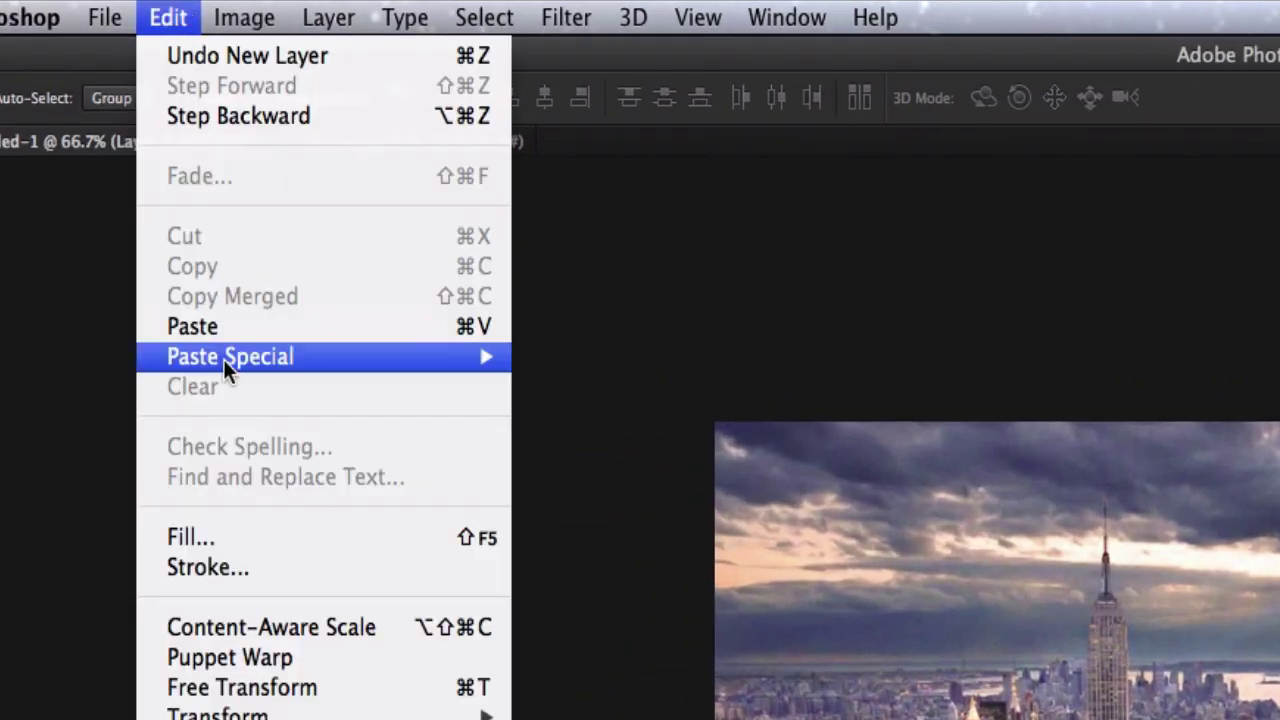
{"action": "left_click", "coordinate": [248, 542]}
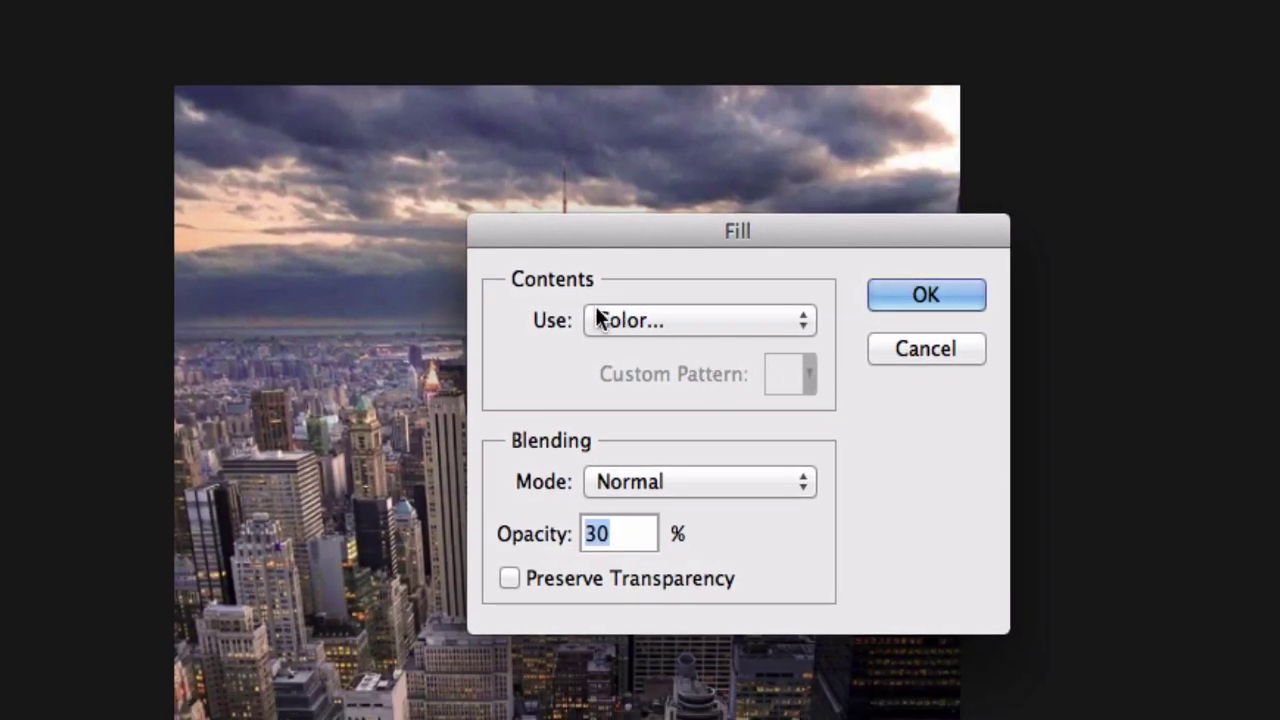
{"action": "left_click", "coordinate": [628, 322]}
{"action": "left_click", "coordinate": [626, 320]}
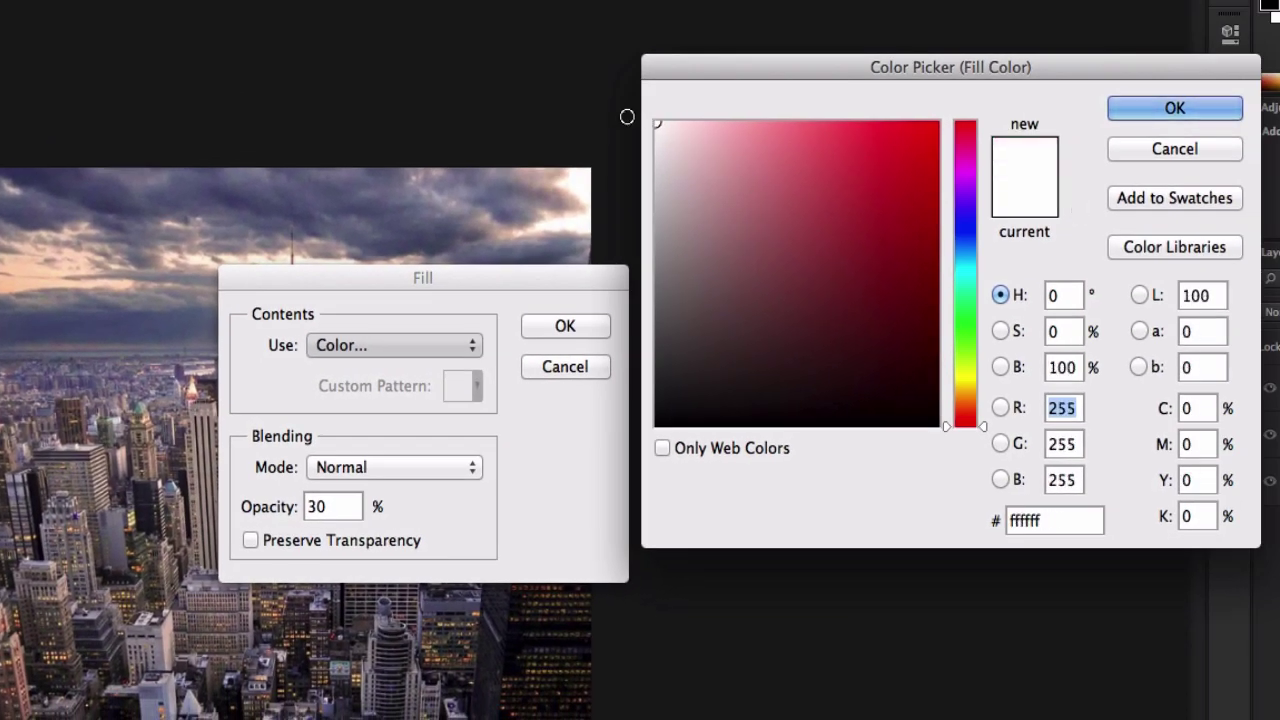
{"action": "key", "text": "Return"}
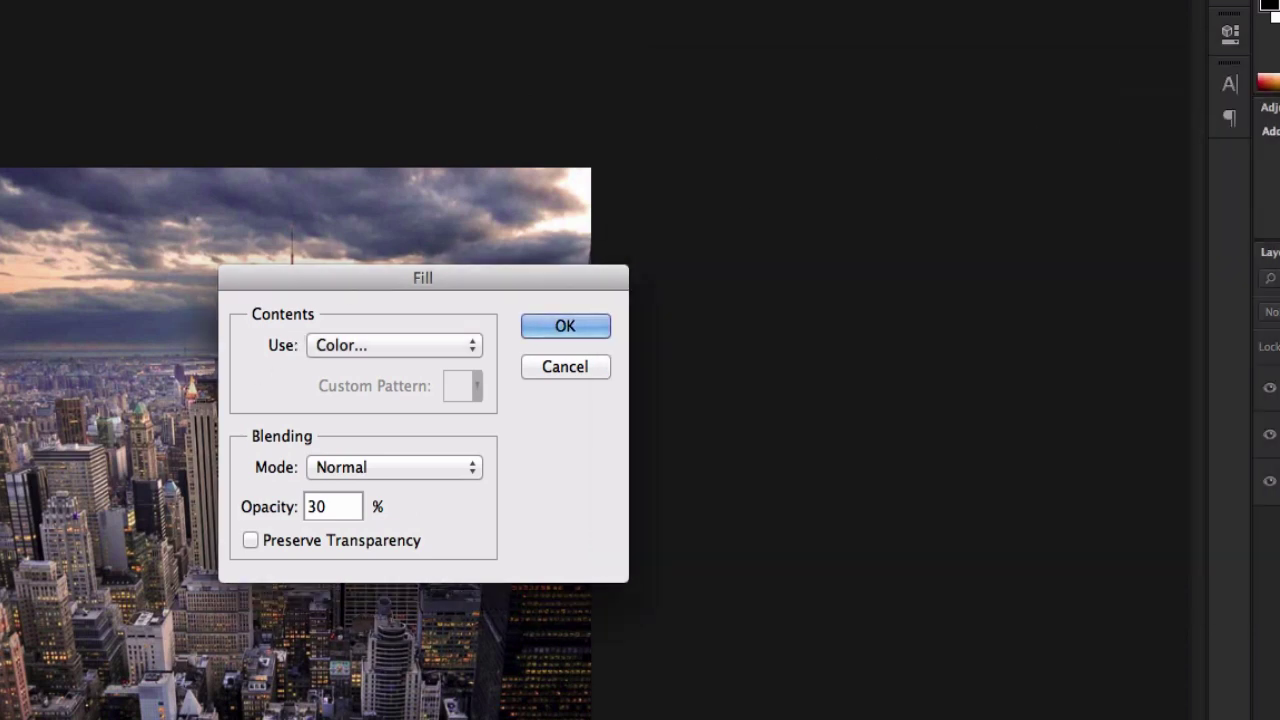
- Fill the new layer with the custom colour white (ffffff) in Normal mode at 30% opacity
{"action": "left_click", "coordinate": [370, 341]}
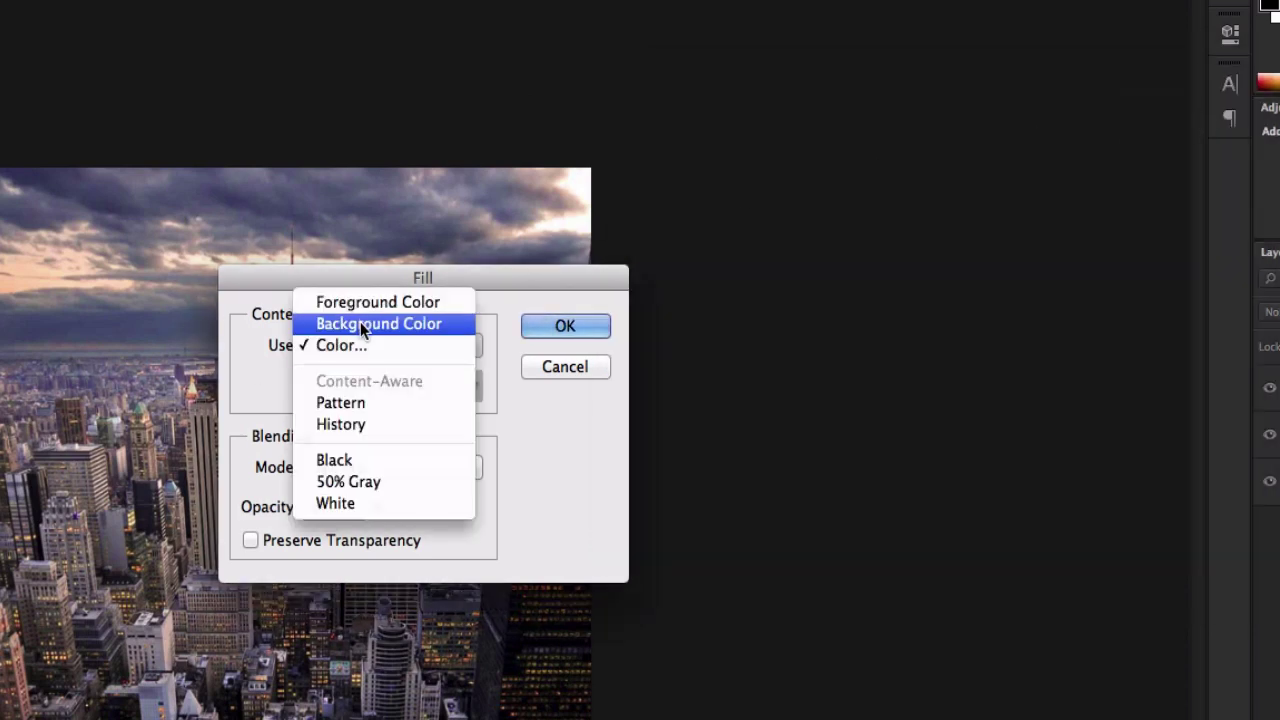
{"action": "left_click", "coordinate": [359, 322]}
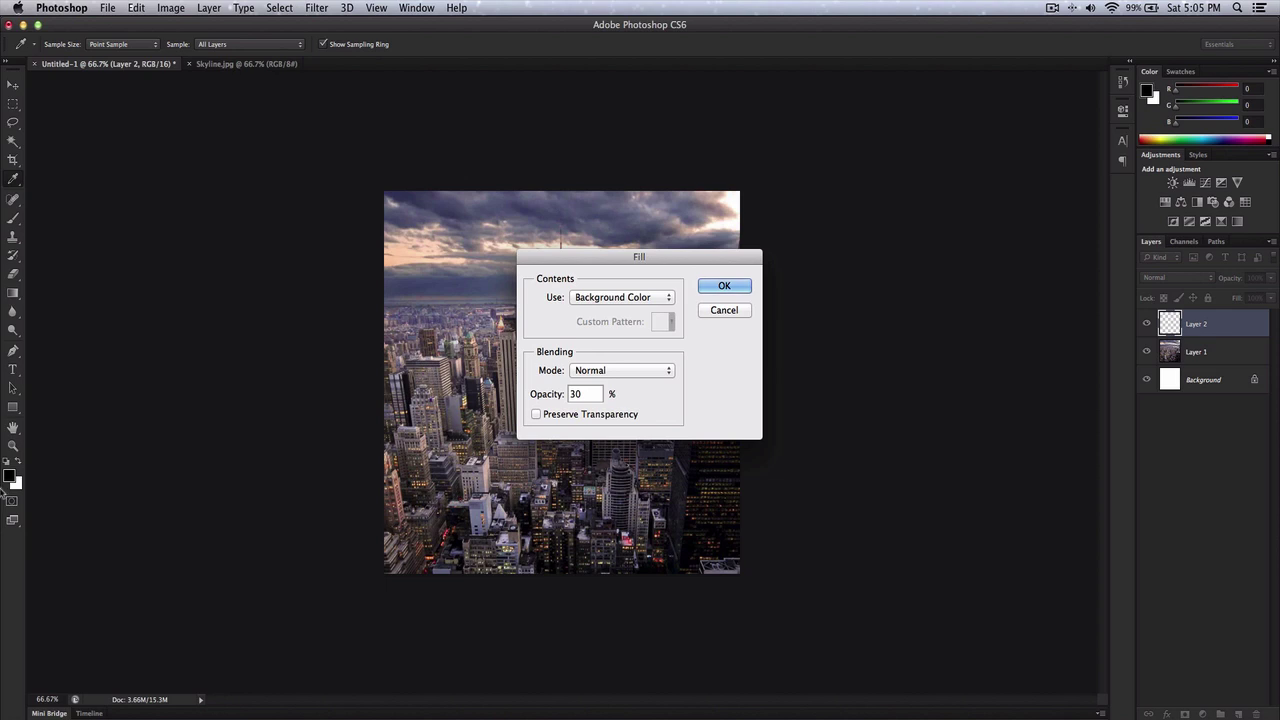
{"action": "left_click", "coordinate": [616, 298]}
{"action": "left_click", "coordinate": [618, 311]}
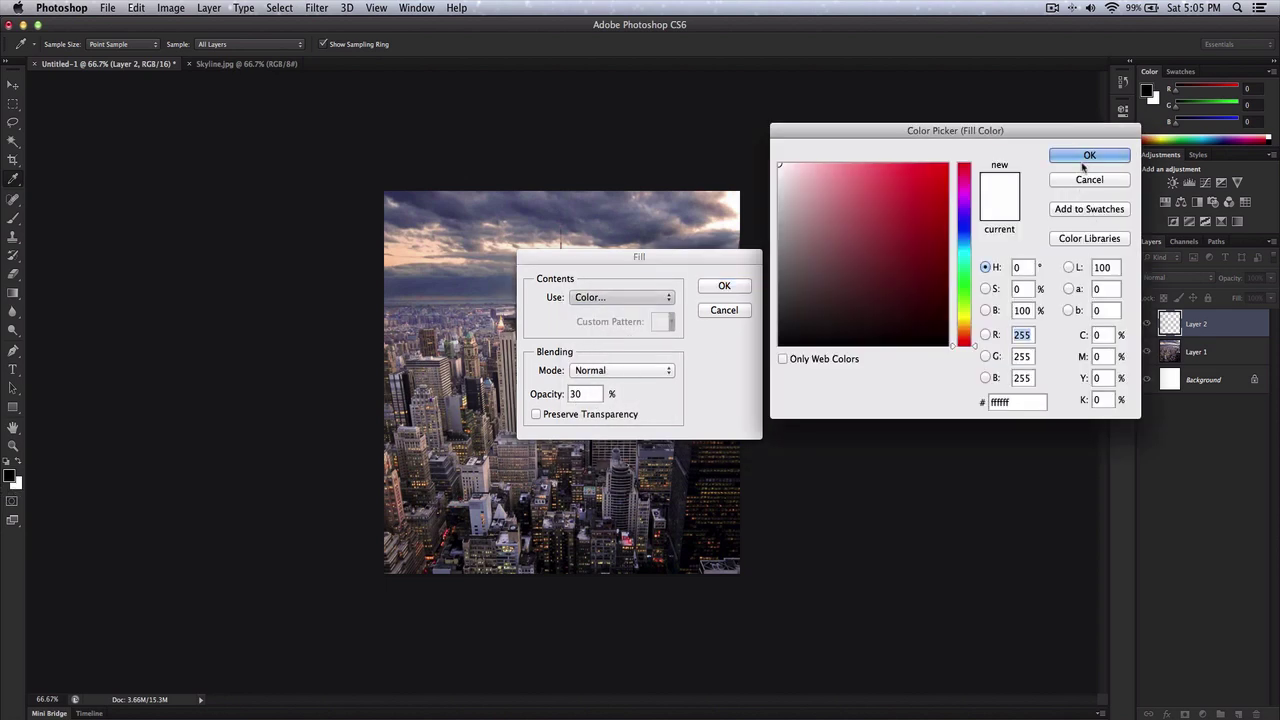
{"action": "key", "text": "Return"}
{"action": "left_click", "coordinate": [634, 374]}
{"action": "left_click", "coordinate": [617, 371]}
{"action": "double_click", "coordinate": [588, 393]}
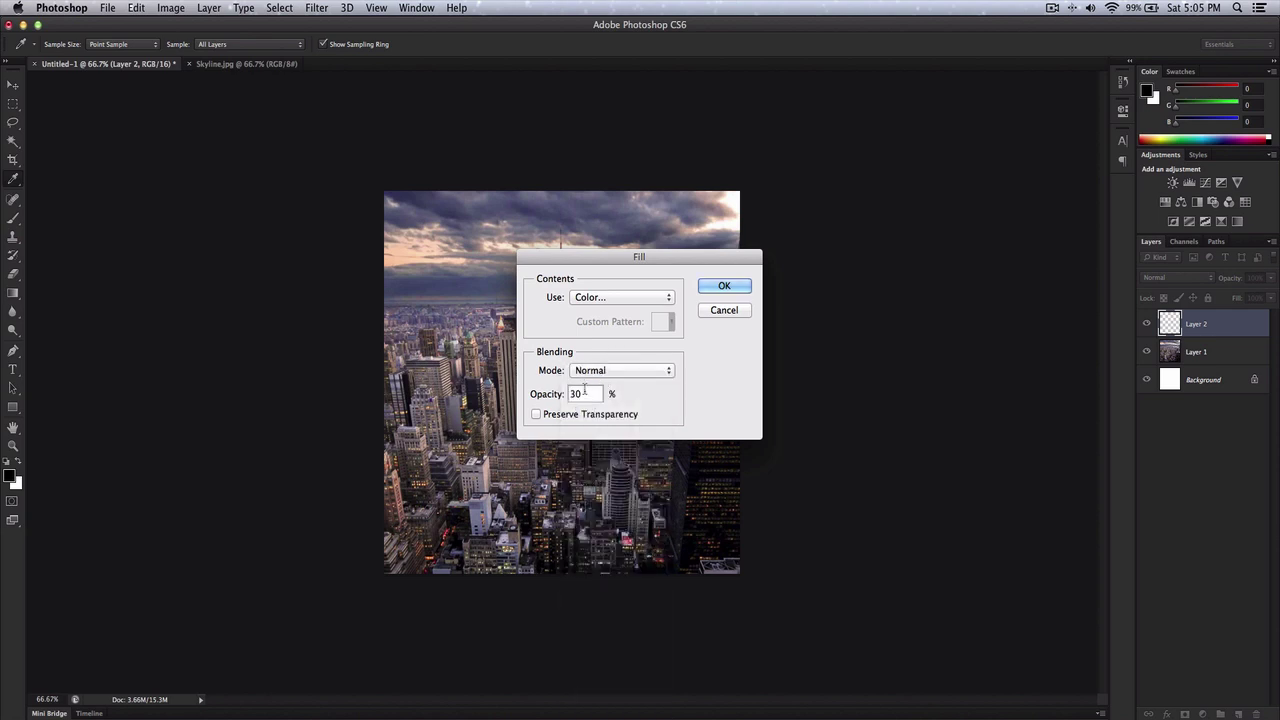
{"action": "left_click", "coordinate": [595, 394]}
{"action": "left_click", "coordinate": [719, 289]}
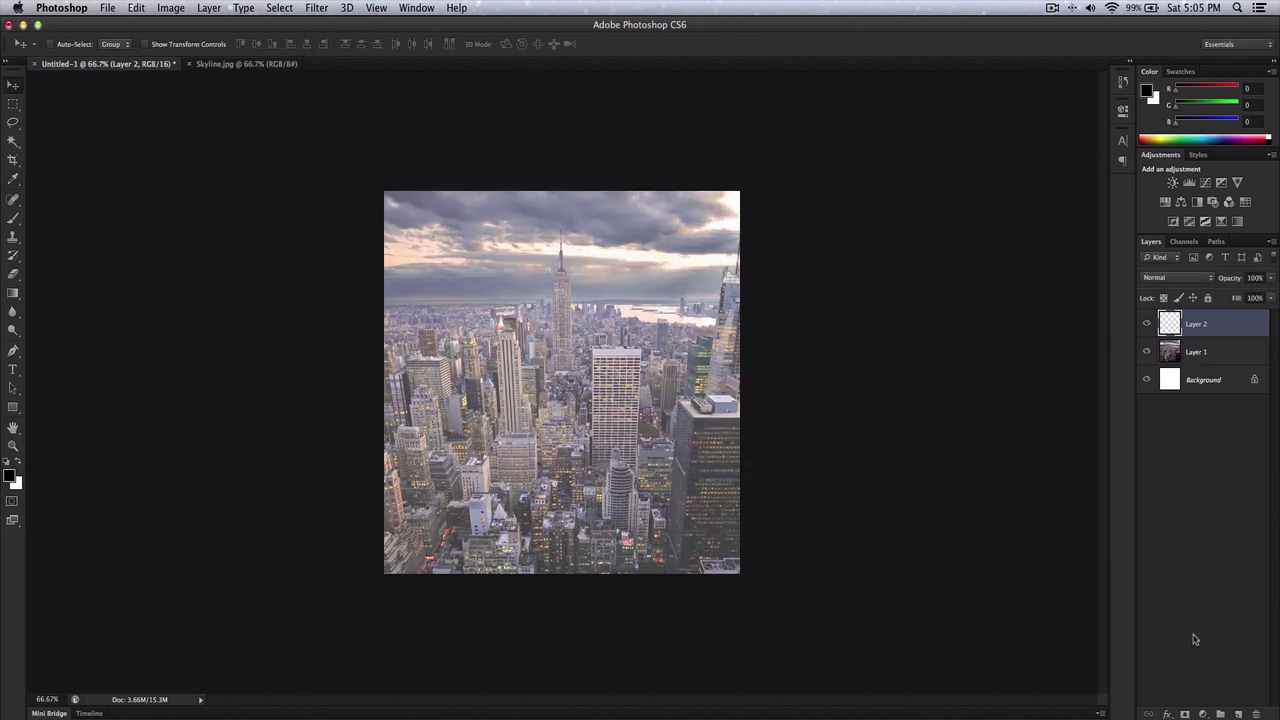
- Add another empty layer on top and rename the white-filled layer White BG
{"action": "left_click", "coordinate": [1237, 713]}
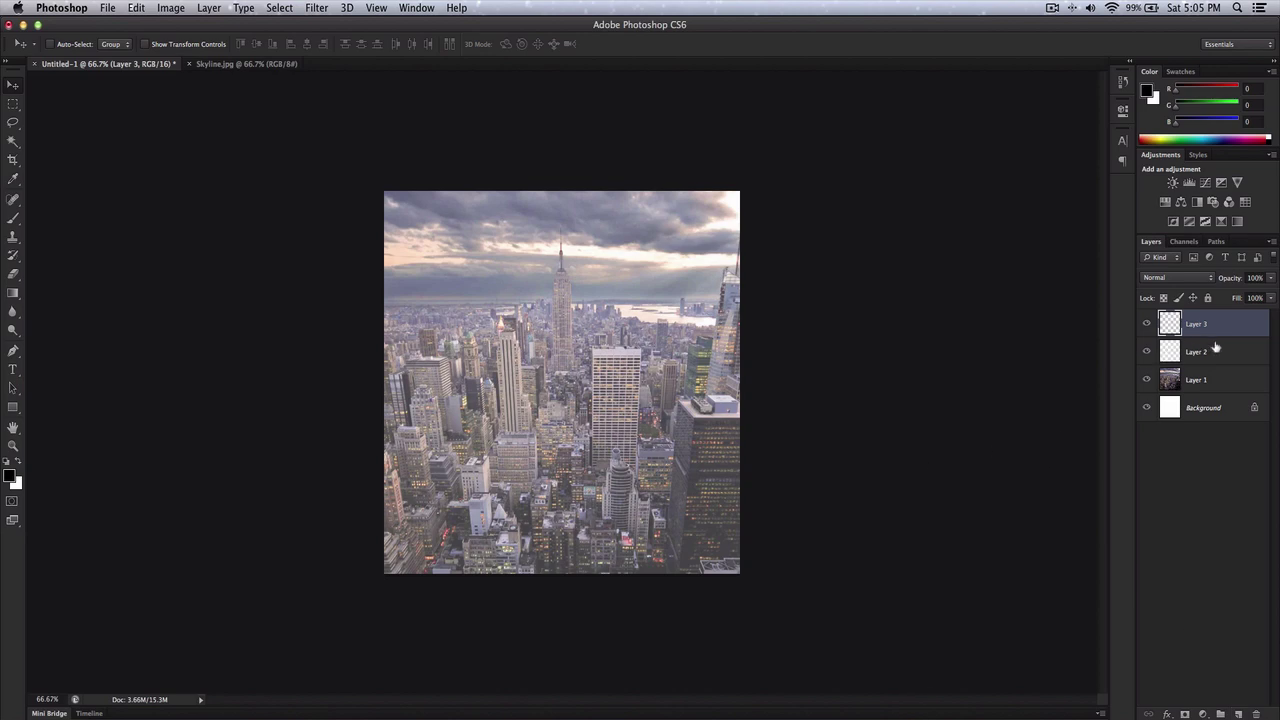
{"action": "double_click", "coordinate": [1196, 352]}
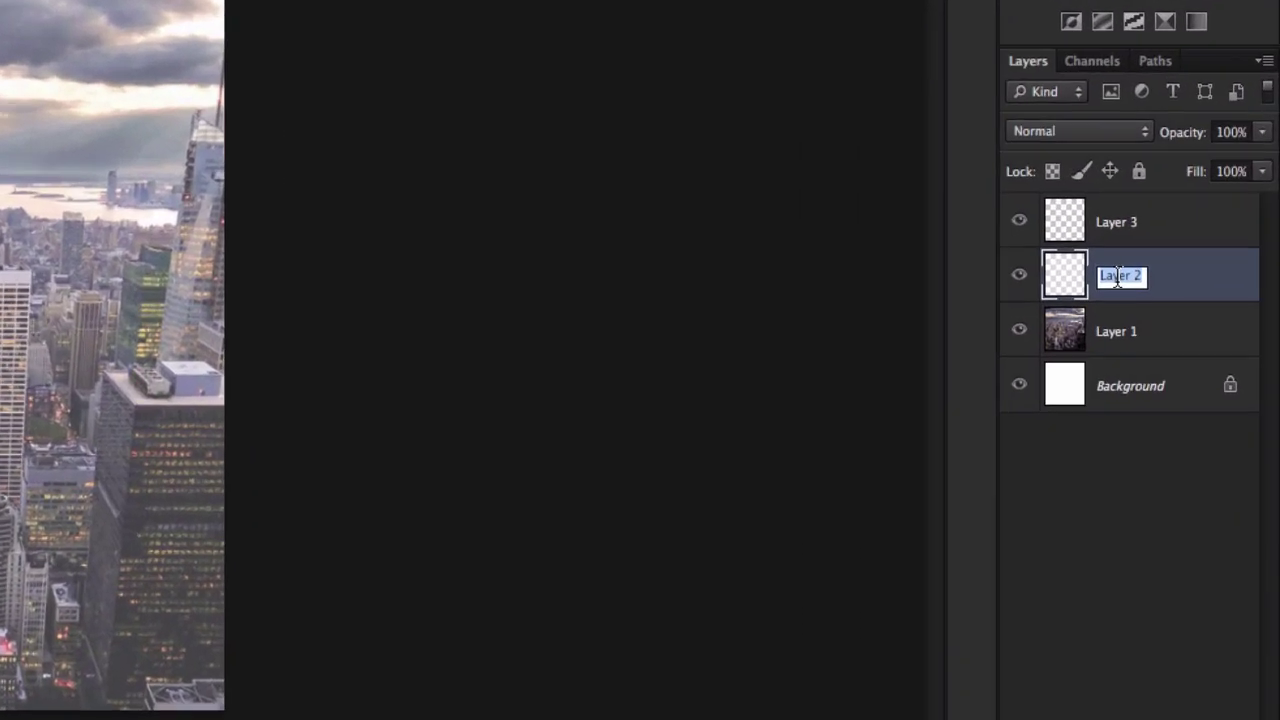
{"action": "type", "text": "White BG"}
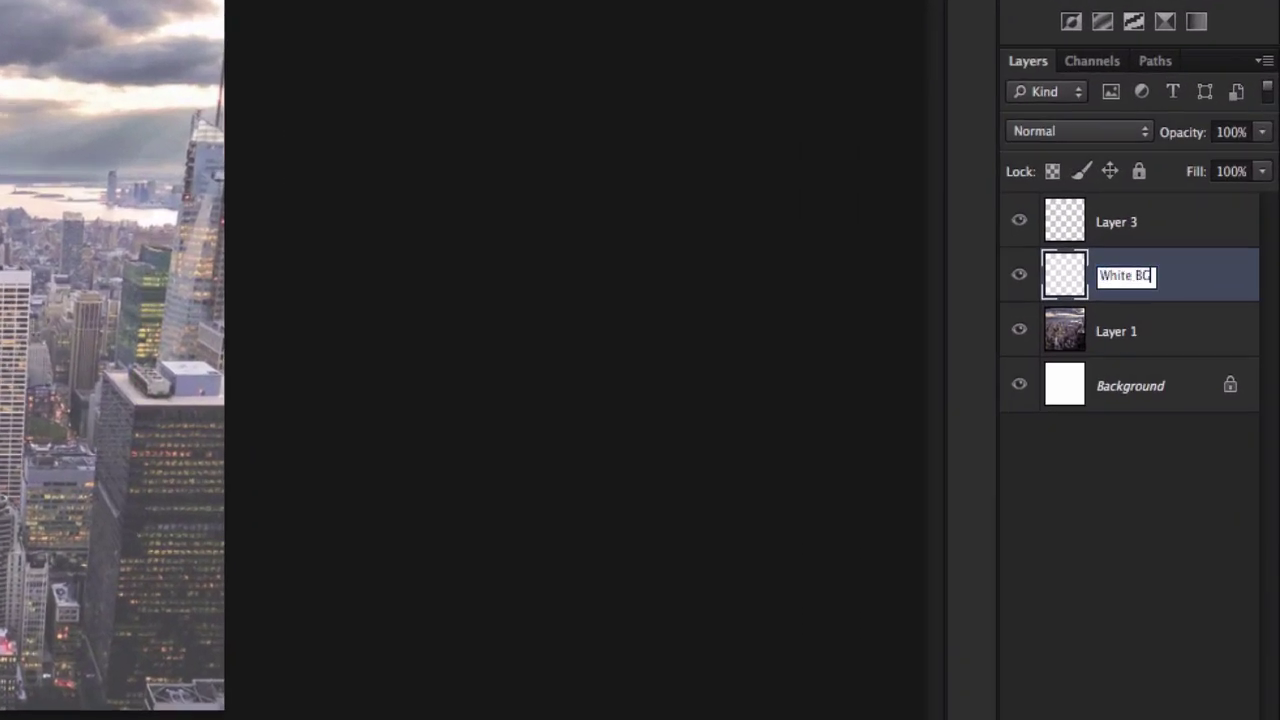
{"action": "key", "text": "Return"}
- Rename the empty top layer Text
{"action": "left_click", "coordinate": [1137, 236]}
{"action": "double_click", "coordinate": [1120, 223]}
{"action": "type", "text": "TE"}
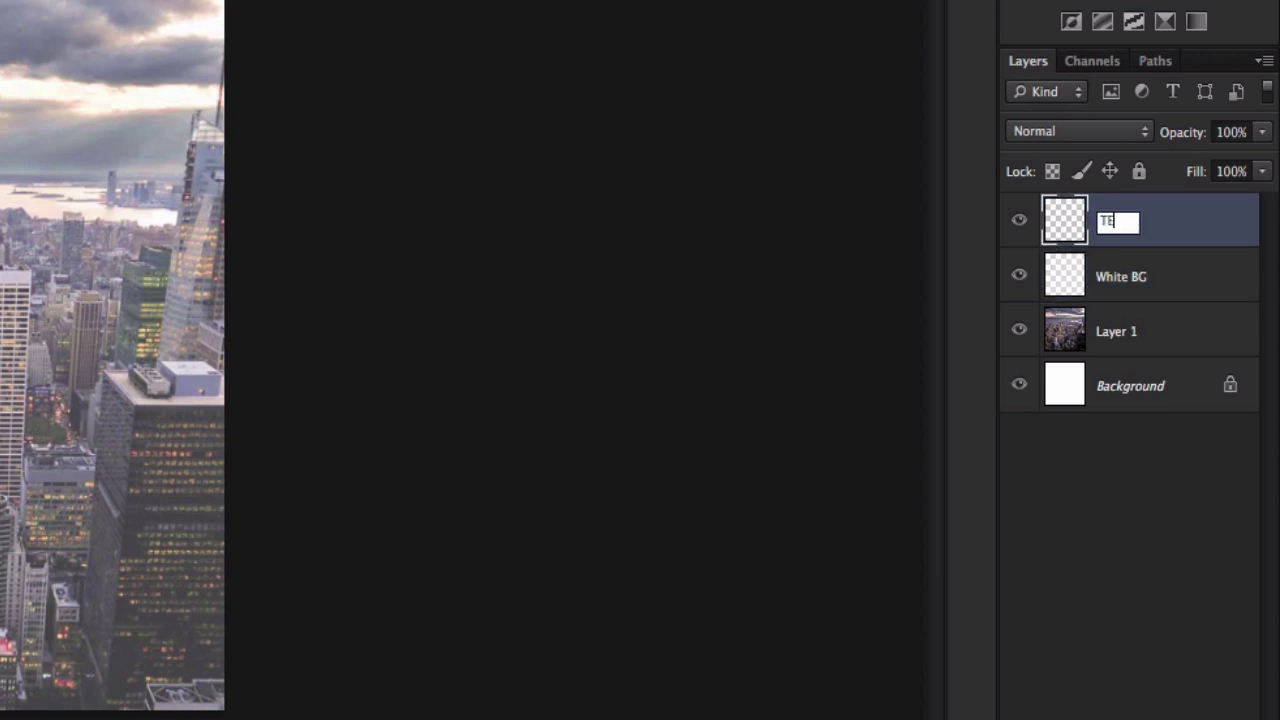
{"action": "type", "text": "xt"}
{"action": "double_click", "coordinate": [1122, 220]}
{"action": "type", "text": "Tex"}
{"action": "key", "text": "Return"}
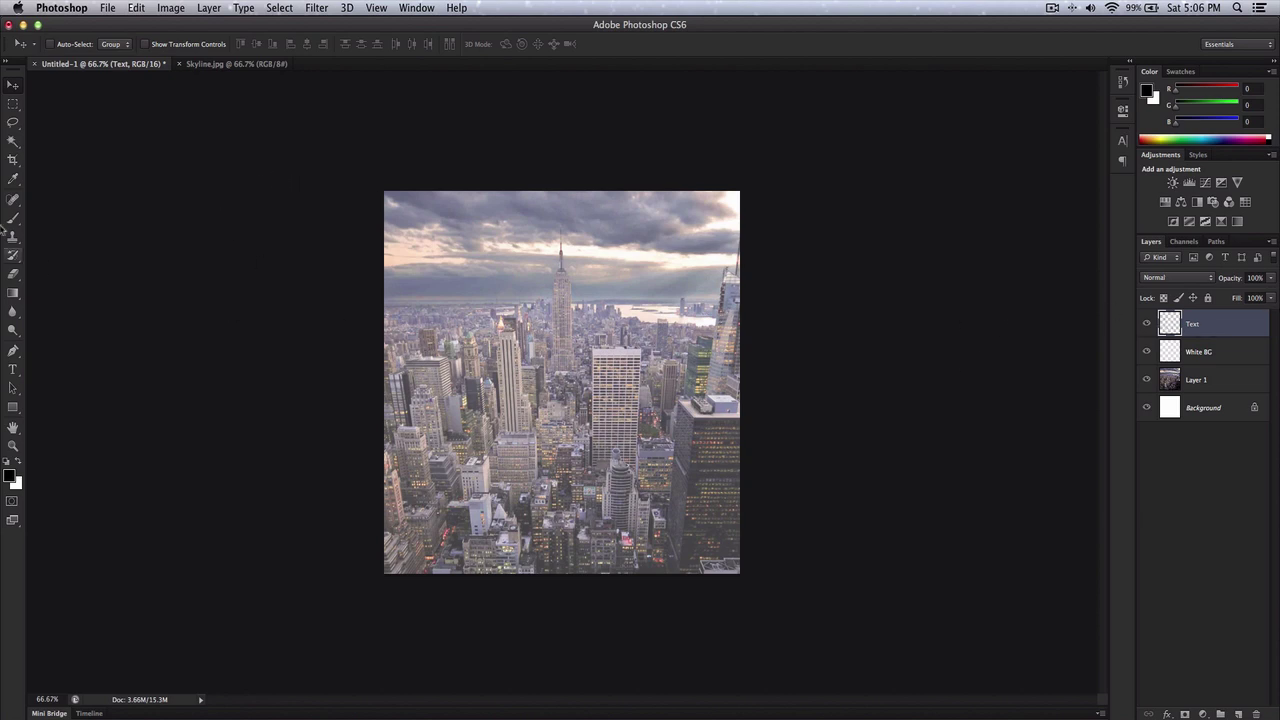
- Add the text Kingtutspro in white Lavanderia Regular at 108.62 pt on the Text layer, using the Type tool
{"action": "left_click", "coordinate": [13, 369]}
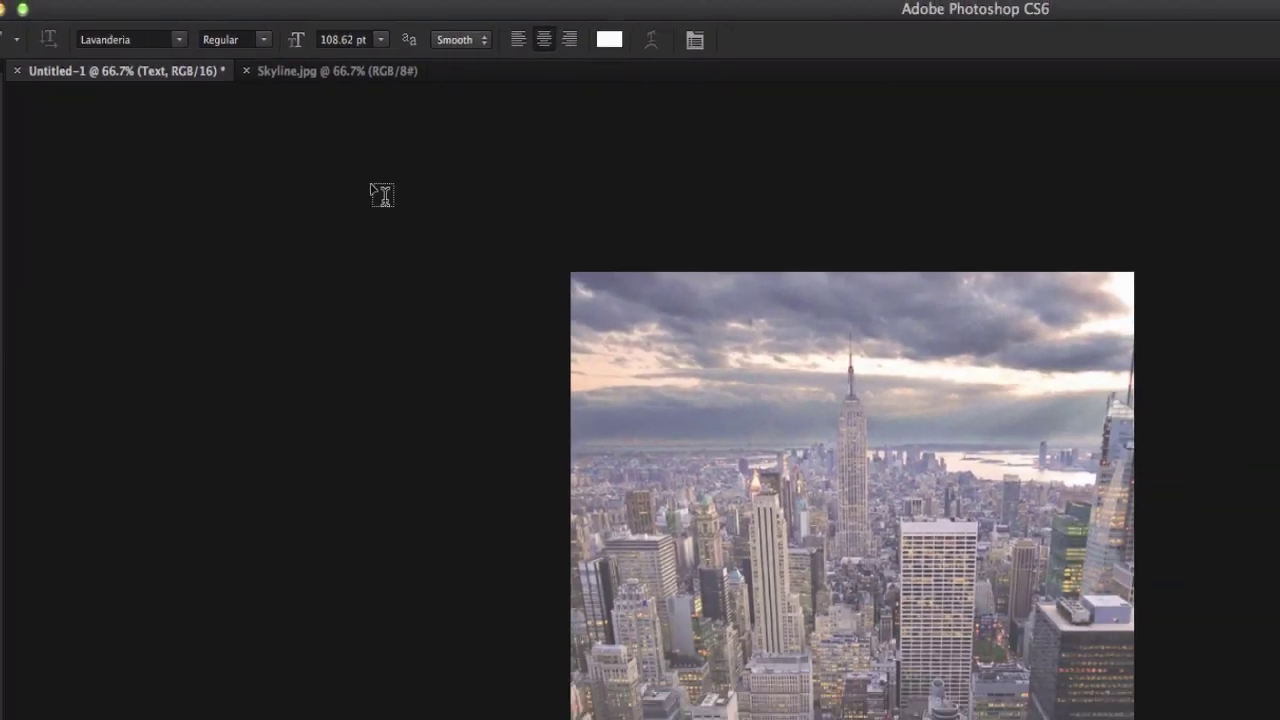
{"action": "key", "text": "Tab"}
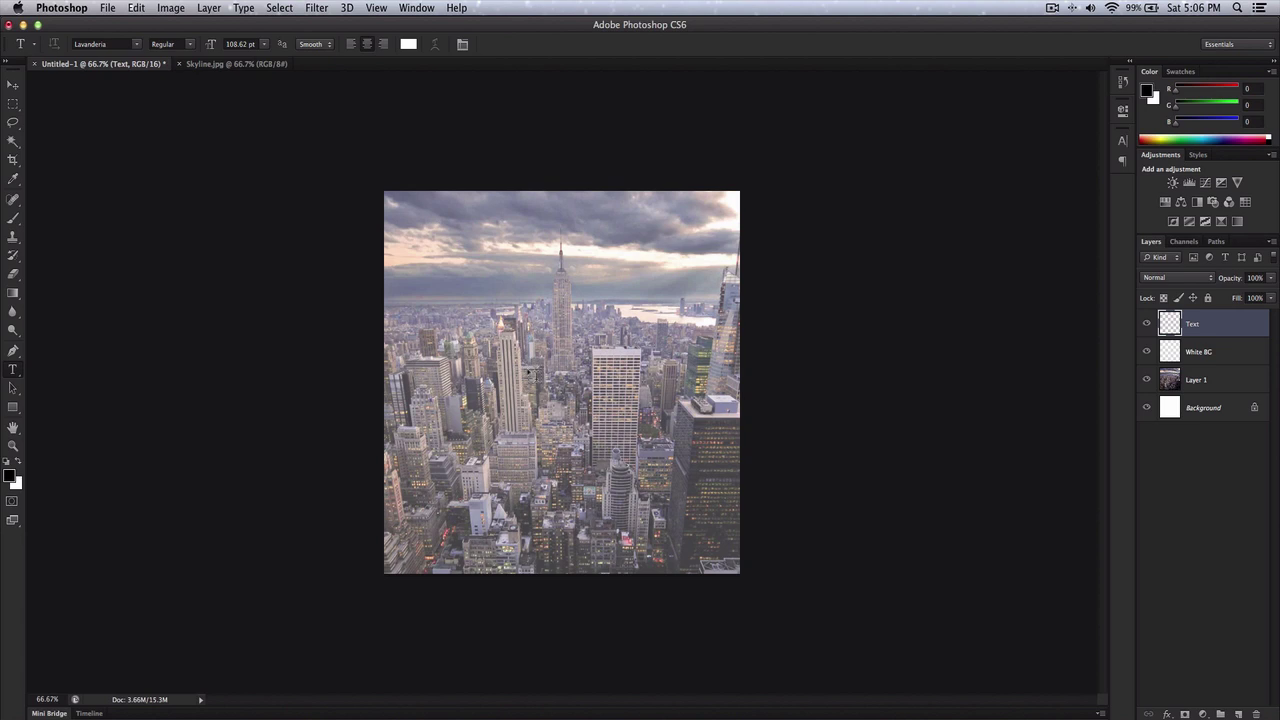
{"action": "key", "text": "super+1"}
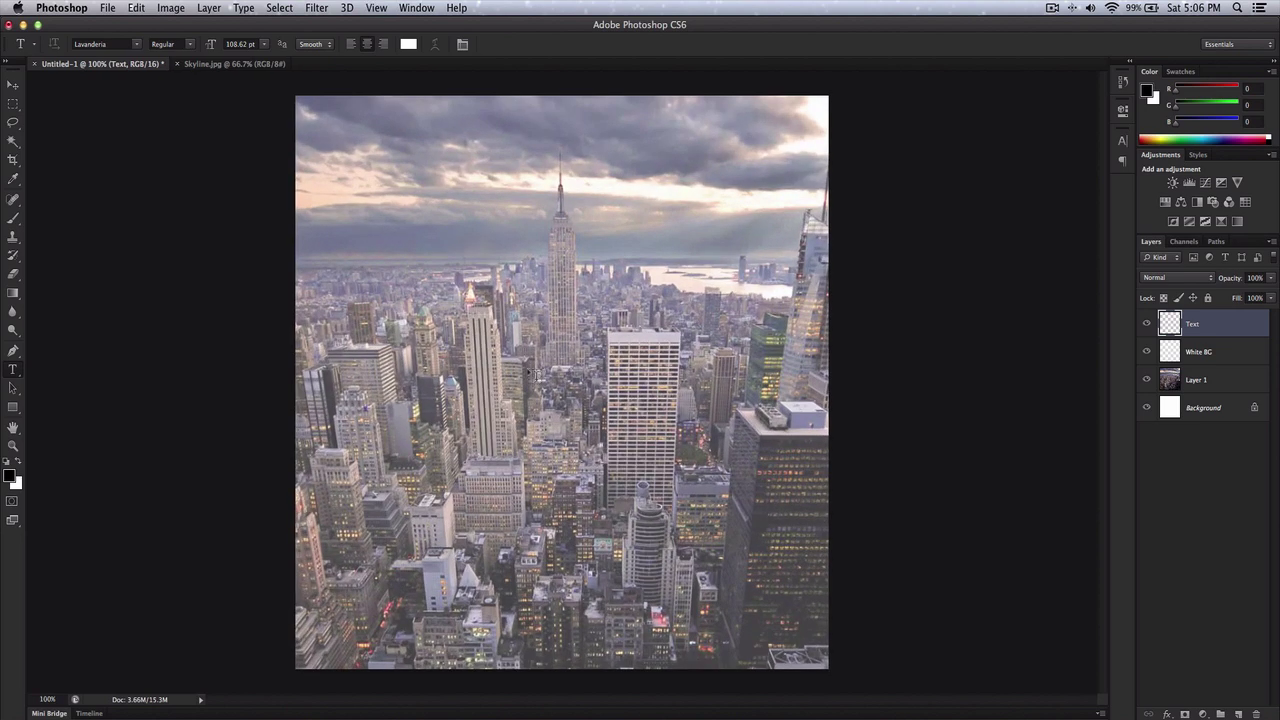
{"action": "left_click", "coordinate": [190, 45]}
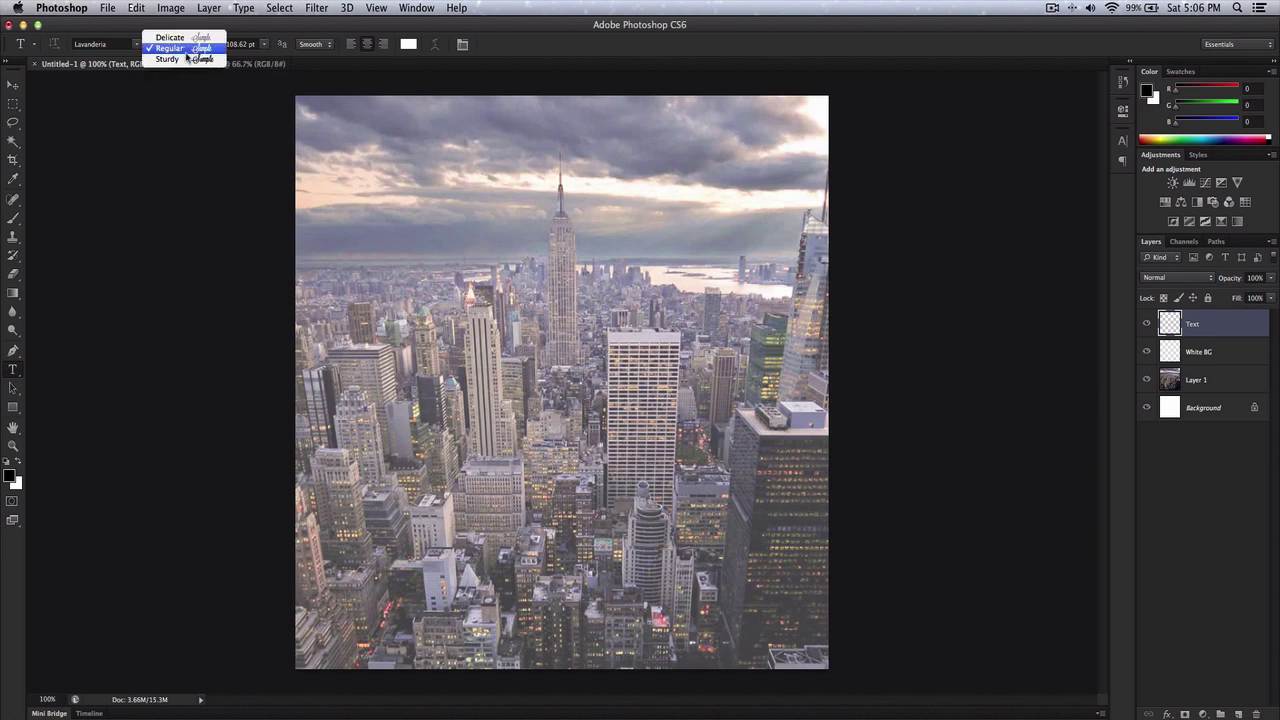
{"action": "left_click", "coordinate": [184, 50]}
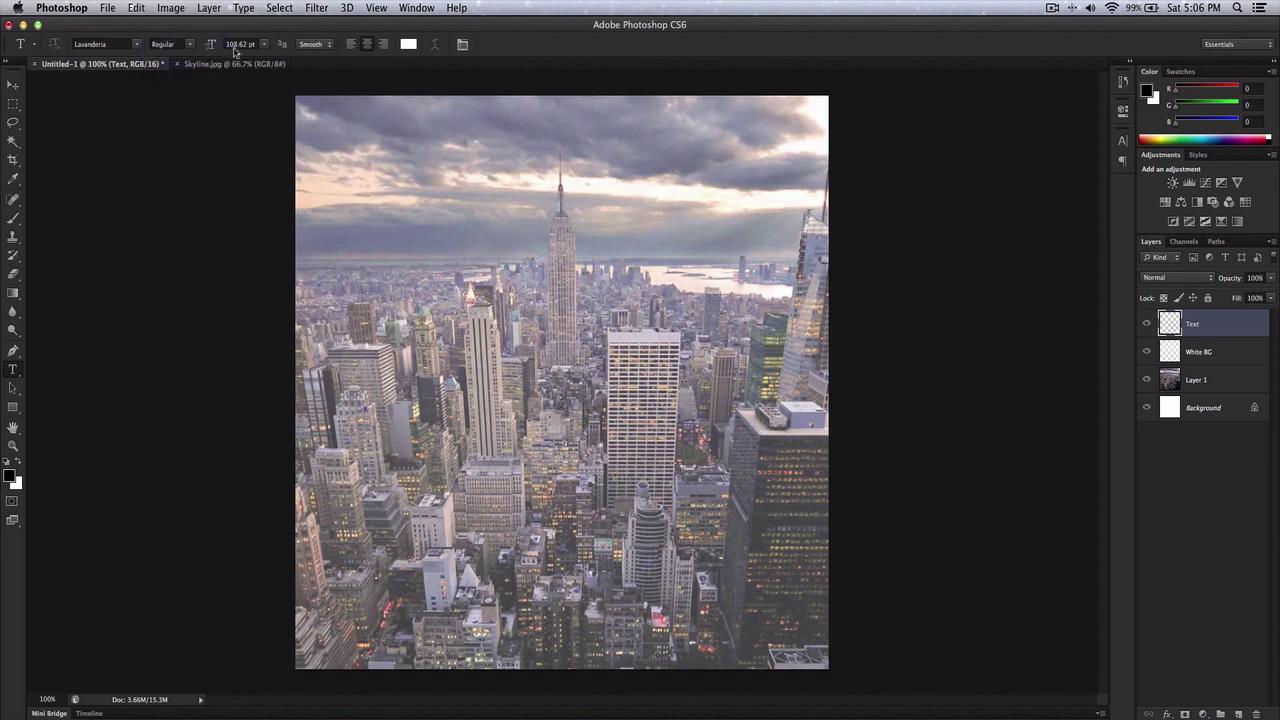
{"action": "left_click", "coordinate": [466, 399]}
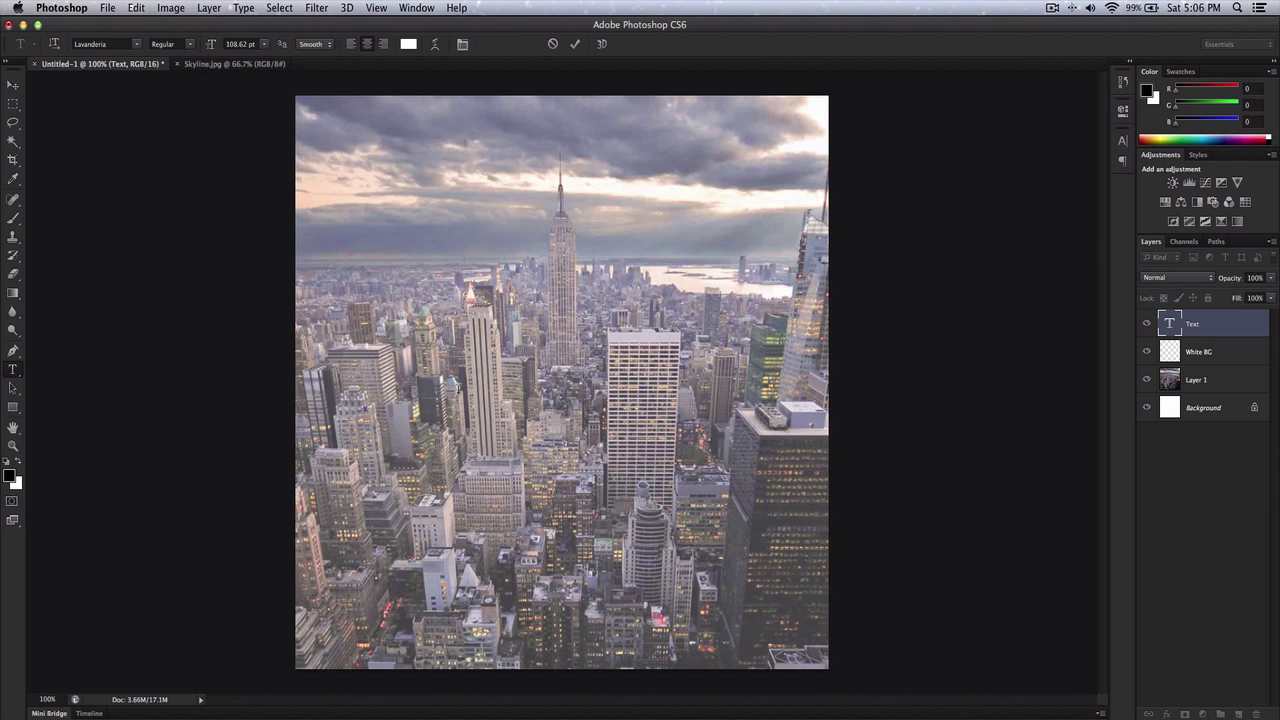
{"action": "type", "text": "Kin"}
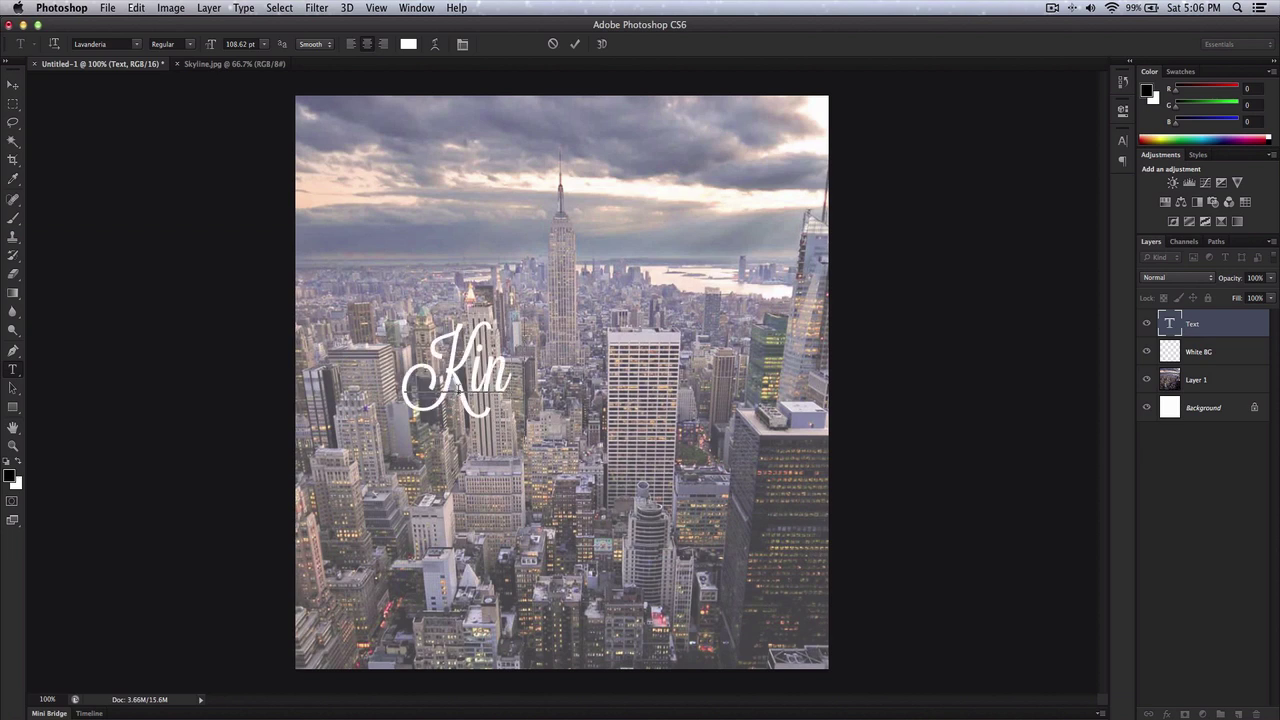
{"action": "type", "text": "gtutspro"}
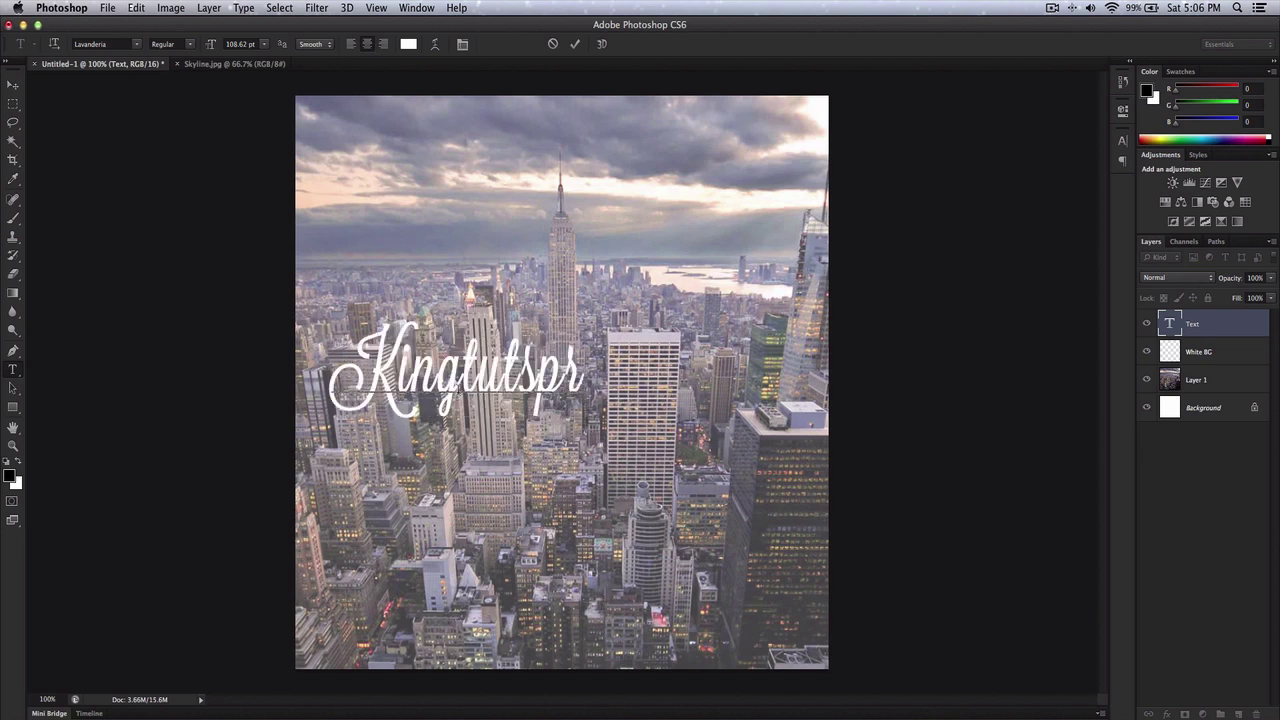
{"action": "left_click", "coordinate": [575, 44]}
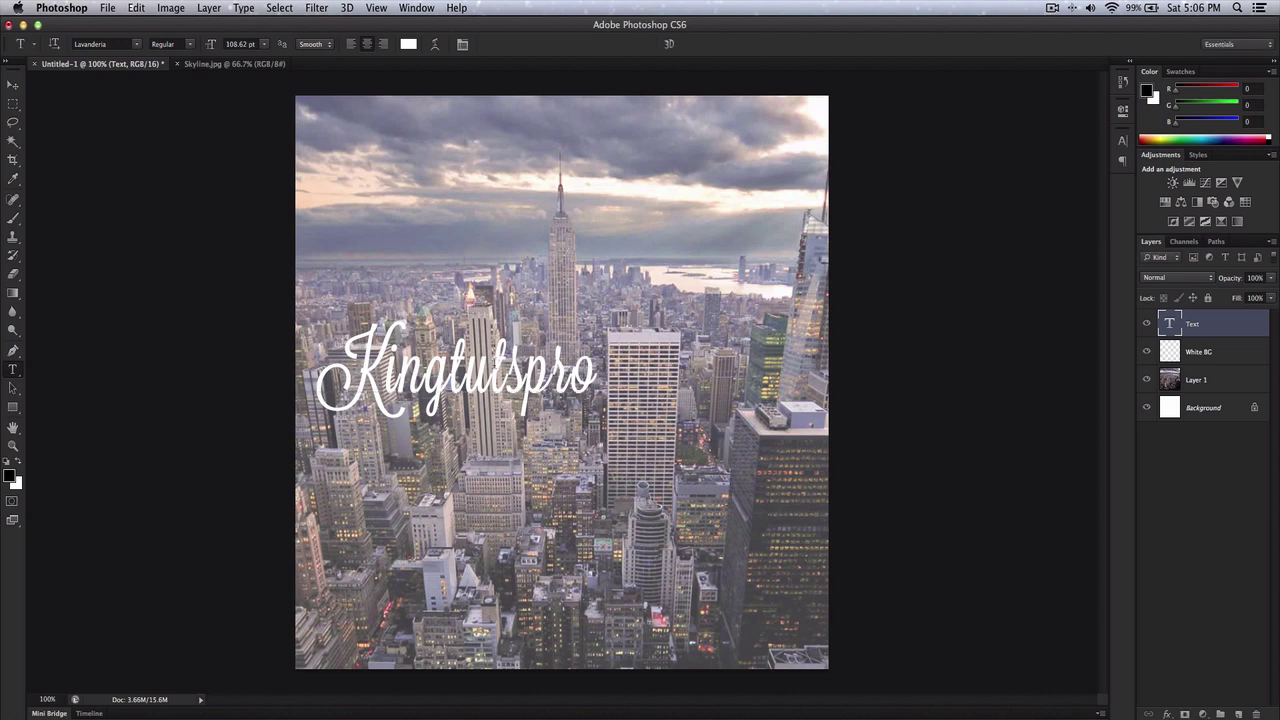
- Move the Kingtutspro text to the centre of the canvas
{"action": "key", "text": "v"}
{"action": "left_click_drag", "start_coordinate": [500, 370], "coordinate": [604, 390]}
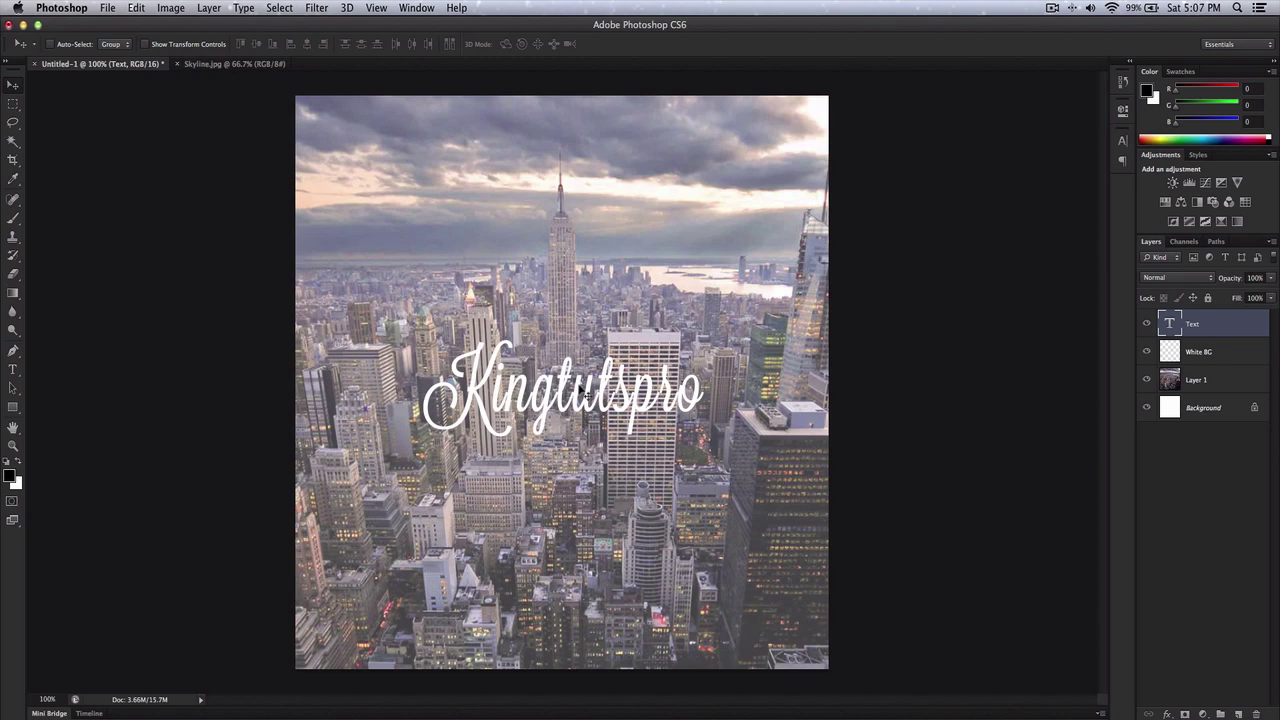
{"action": "key", "text": "super+minus"}
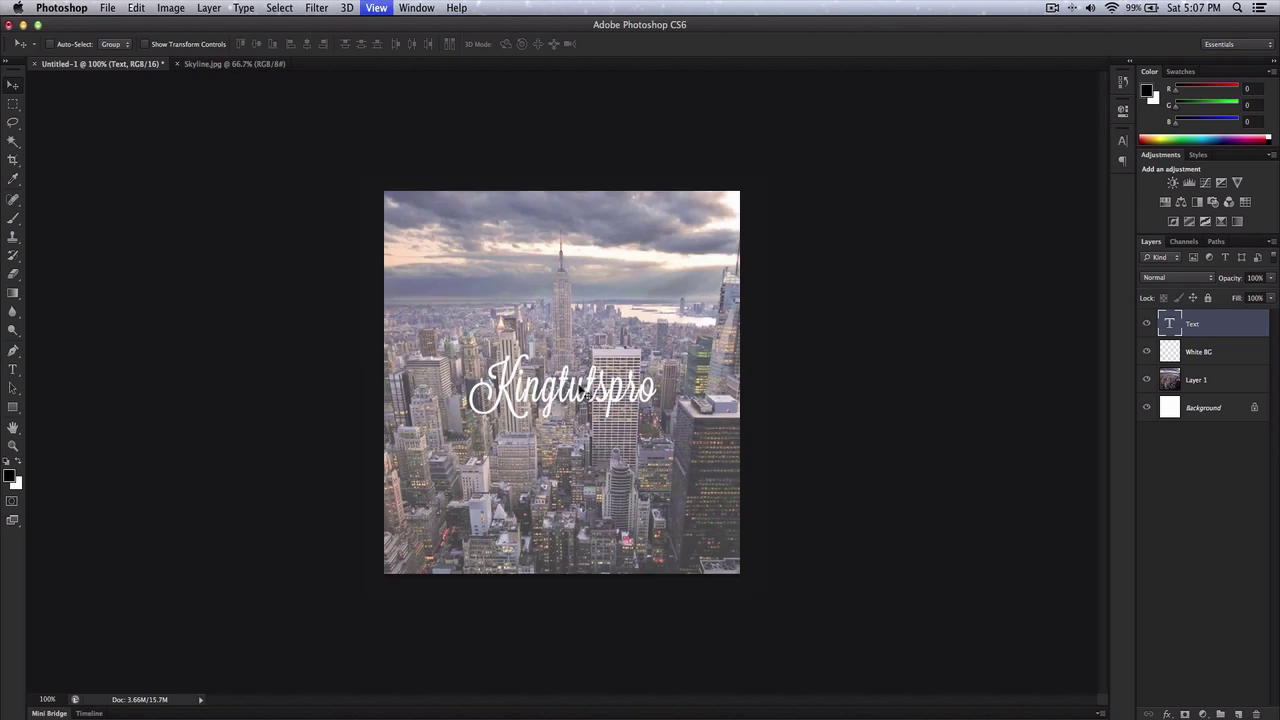
{"action": "key", "text": "super+minus"}
{"action": "key", "text": "super+equal"}
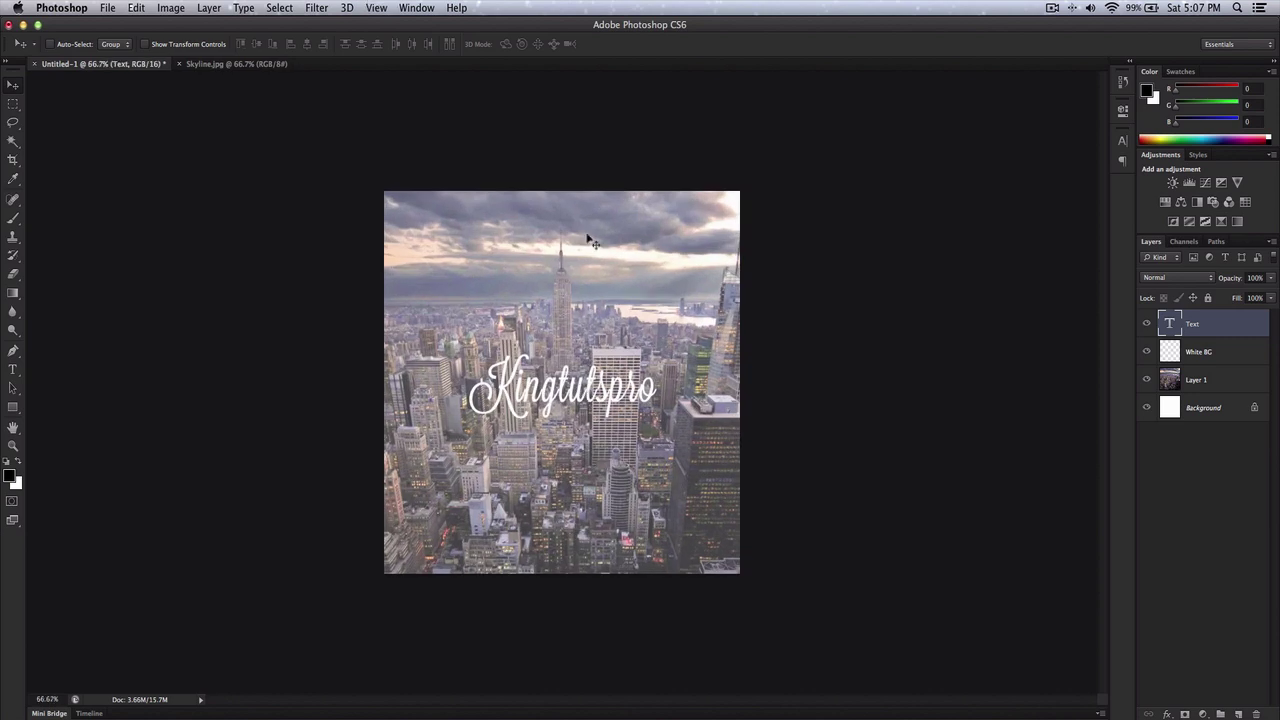
{"action": "key", "text": "super+equal"}
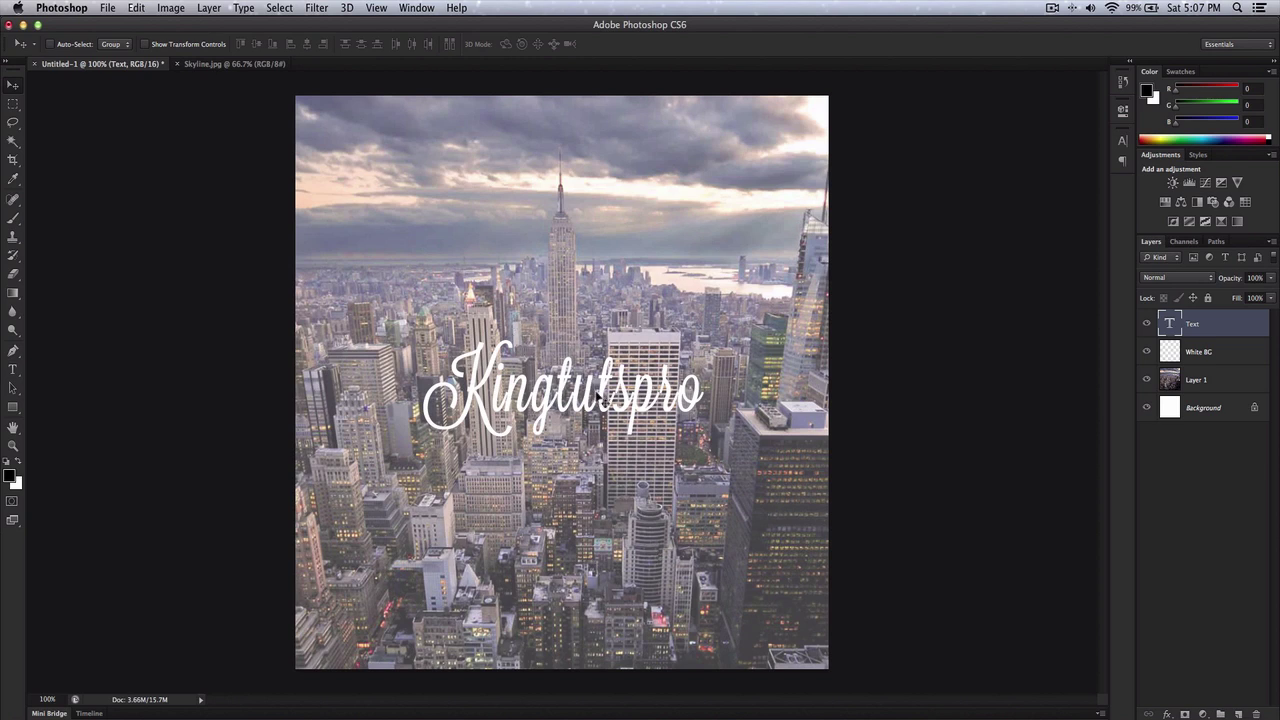
{"action": "left_click_drag", "start_coordinate": [615, 399], "coordinate": [616, 395]}
- Hide and show the White BG layer and the Text layer in turn to compare their effect on the image
{"action": "left_click", "coordinate": [1147, 352]}
{"action": "left_click", "coordinate": [1147, 352]}
{"action": "left_click", "coordinate": [1147, 323]}
{"action": "left_click", "coordinate": [1147, 323]}
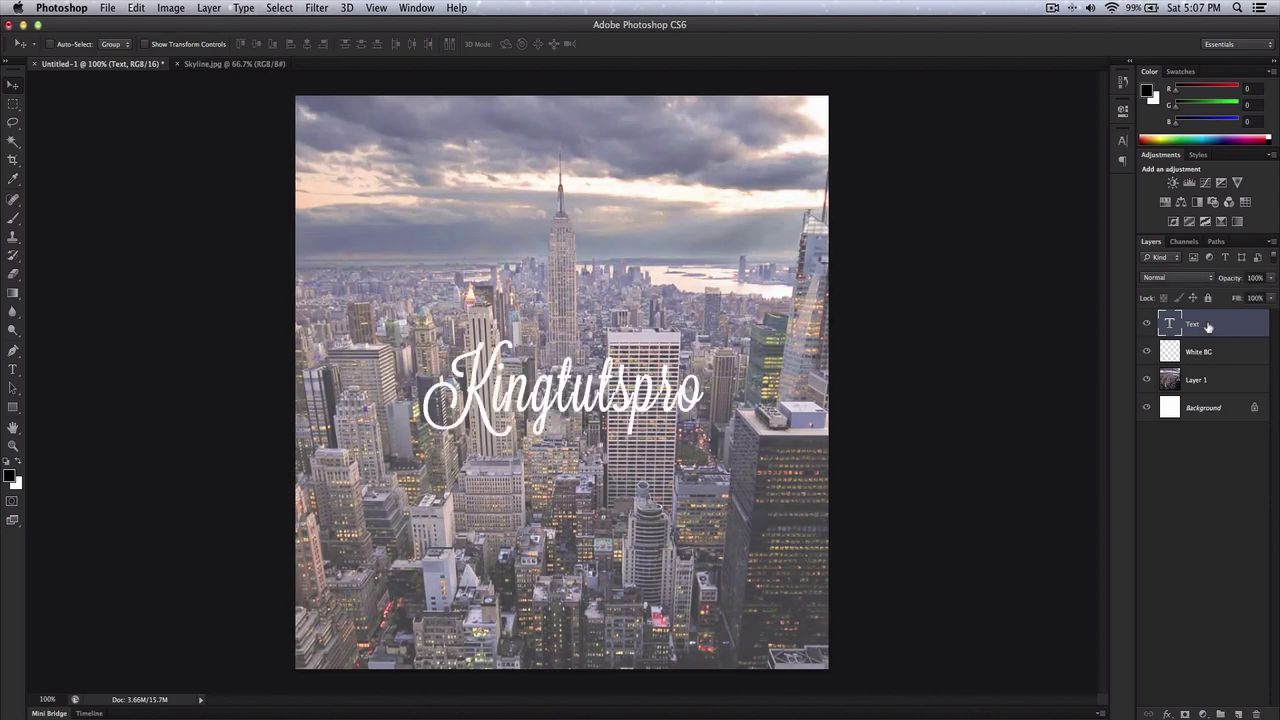
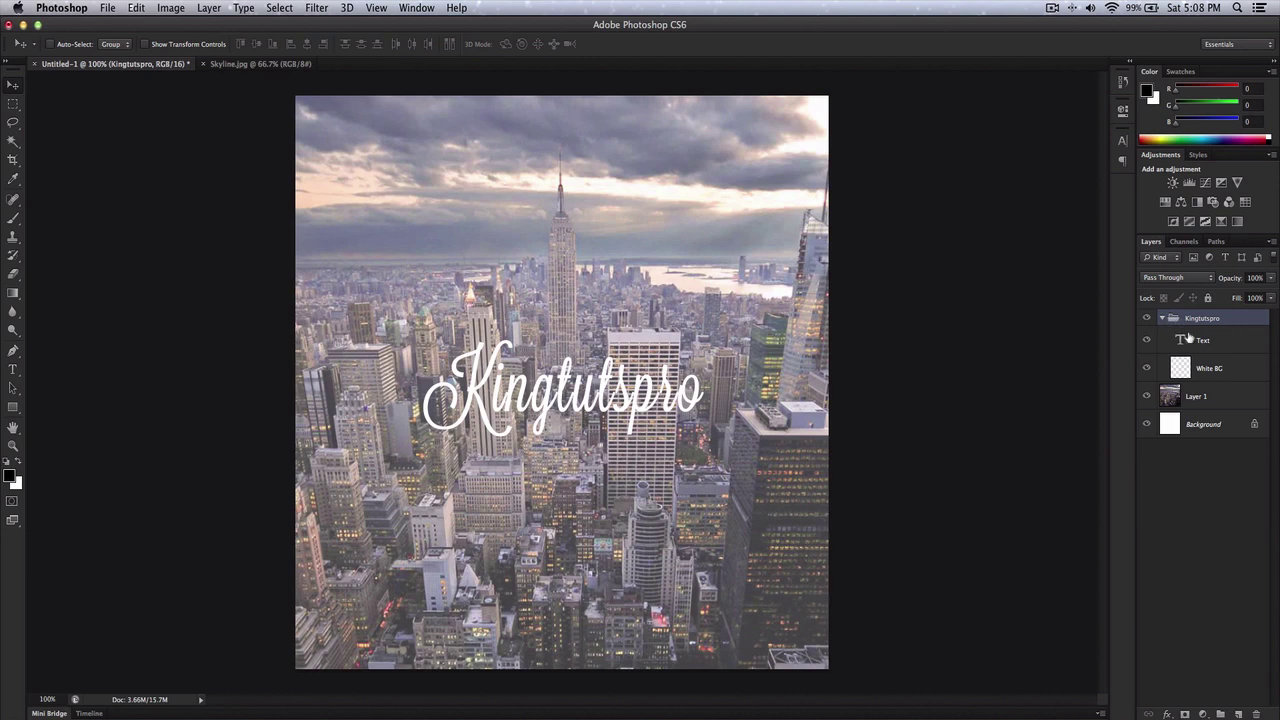
- Set the Text layer's blending options to Shallow knockout and 0% fill opacity
{"action": "left_click", "coordinate": [1200, 341]}
{"action": "left_click", "coordinate": [1188, 368]}
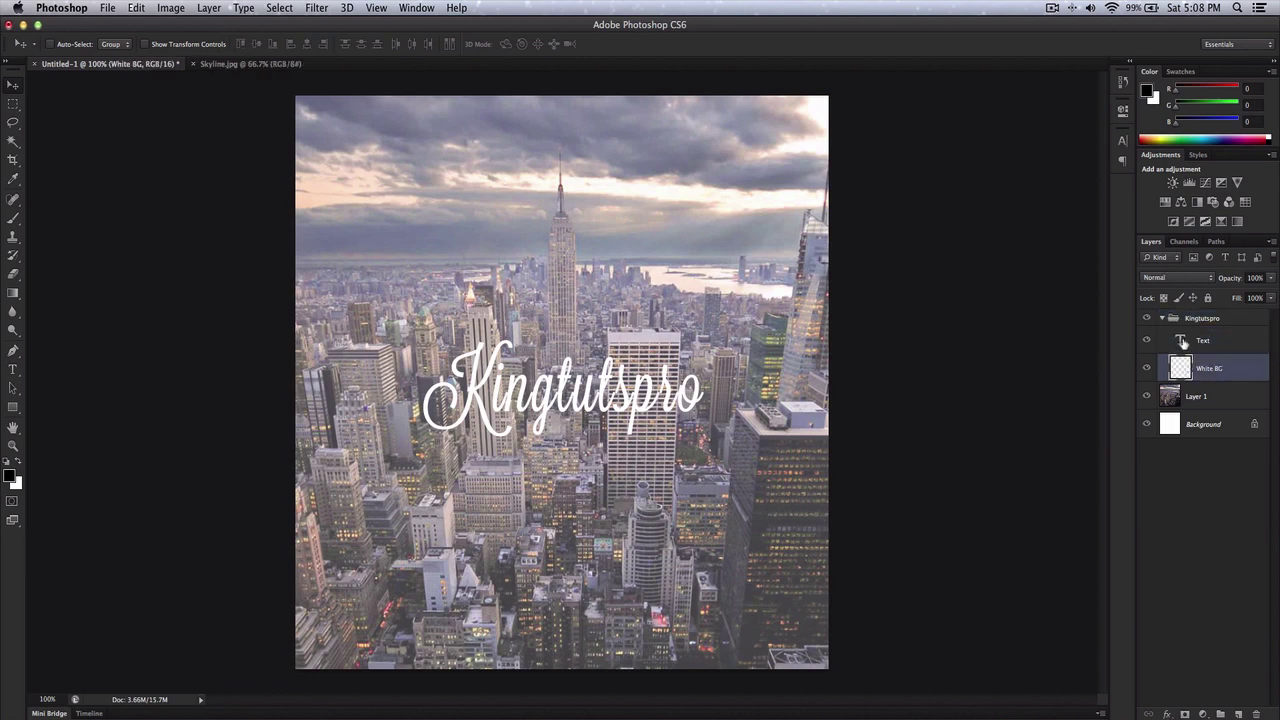
{"action": "left_click", "coordinate": [1178, 352]}
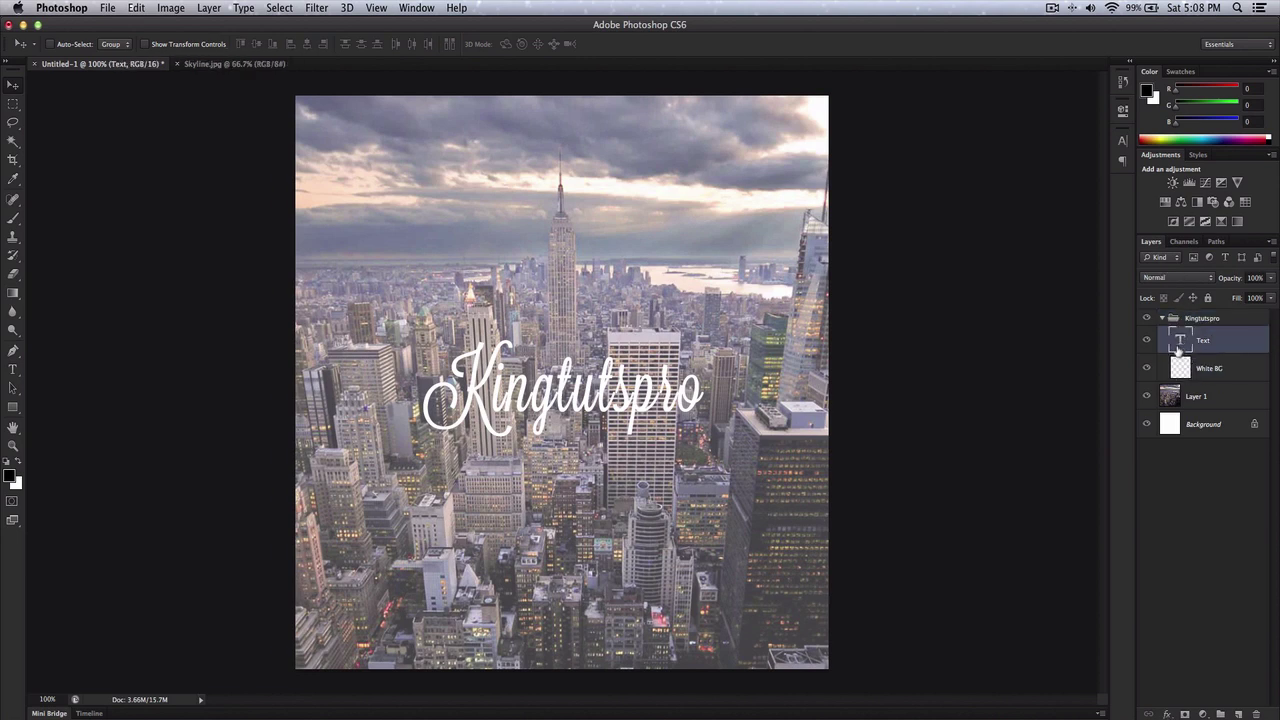
{"action": "double_click", "coordinate": [1247, 345]}
{"action": "left_click_drag", "start_coordinate": [974, 234], "coordinate": [969, 163]}
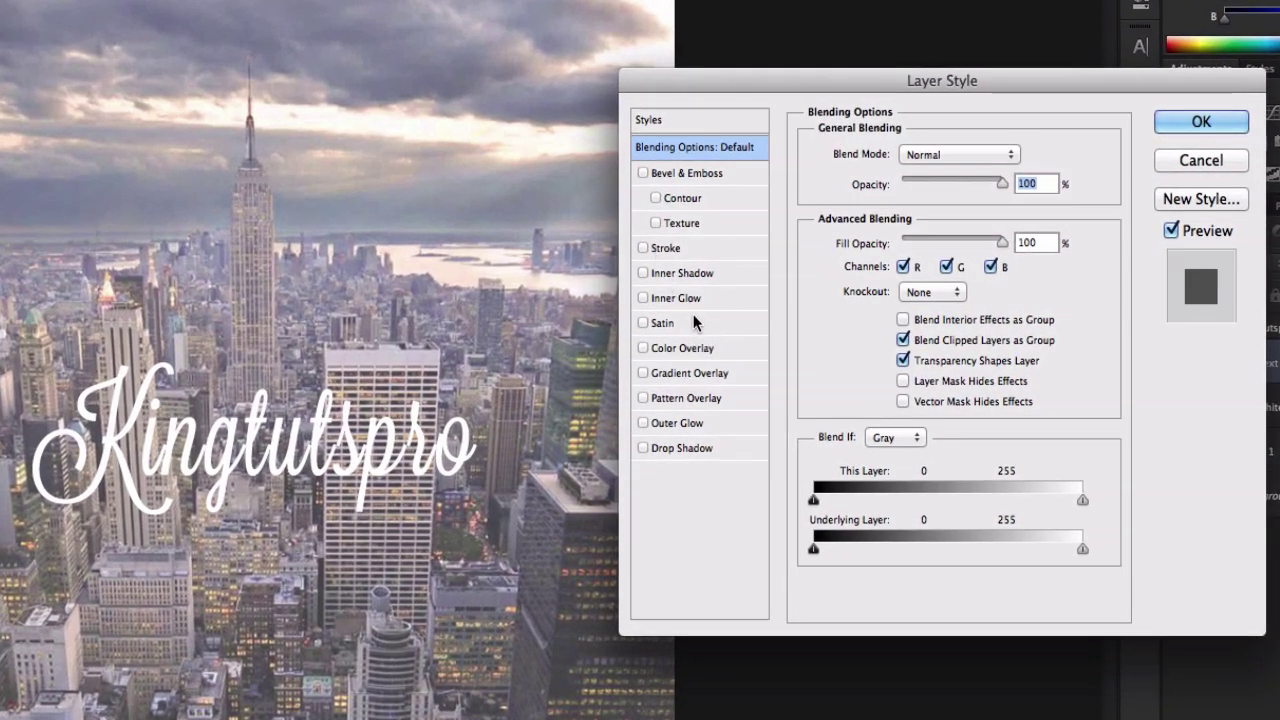
{"action": "left_click", "coordinate": [915, 291]}
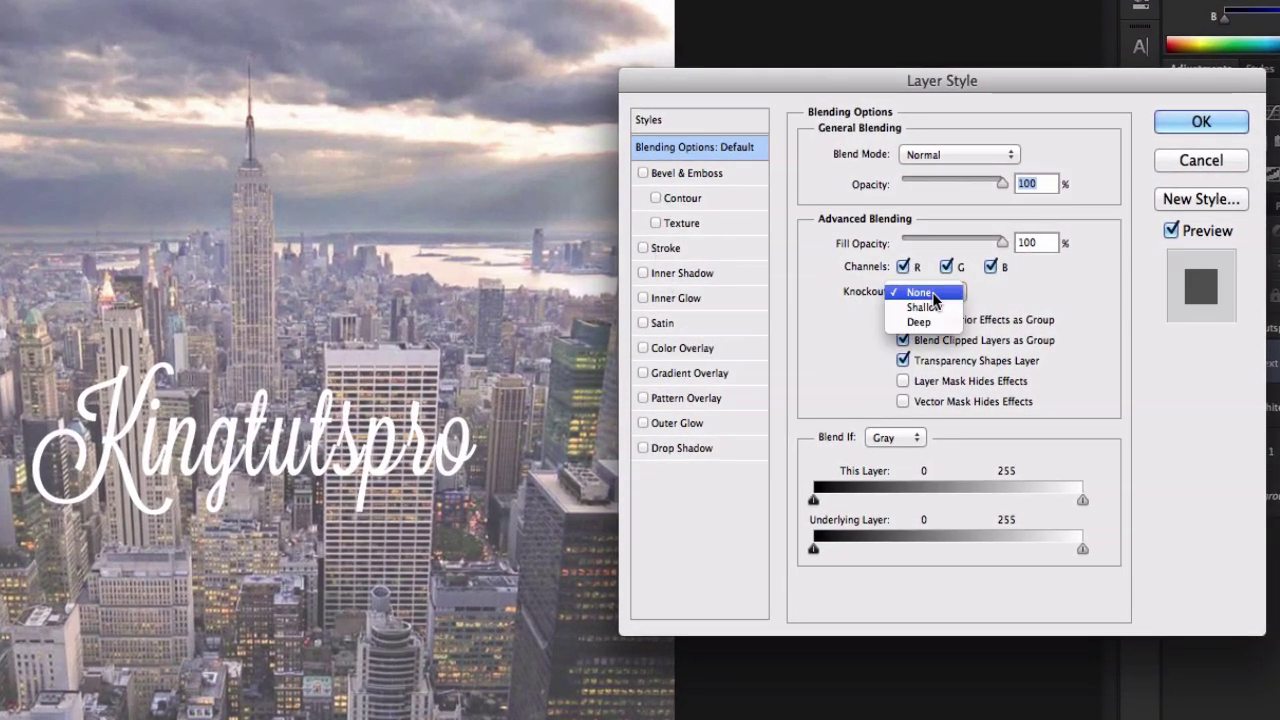
{"action": "left_click", "coordinate": [935, 311]}
{"action": "left_click_drag", "start_coordinate": [1001, 242], "coordinate": [900, 243]}
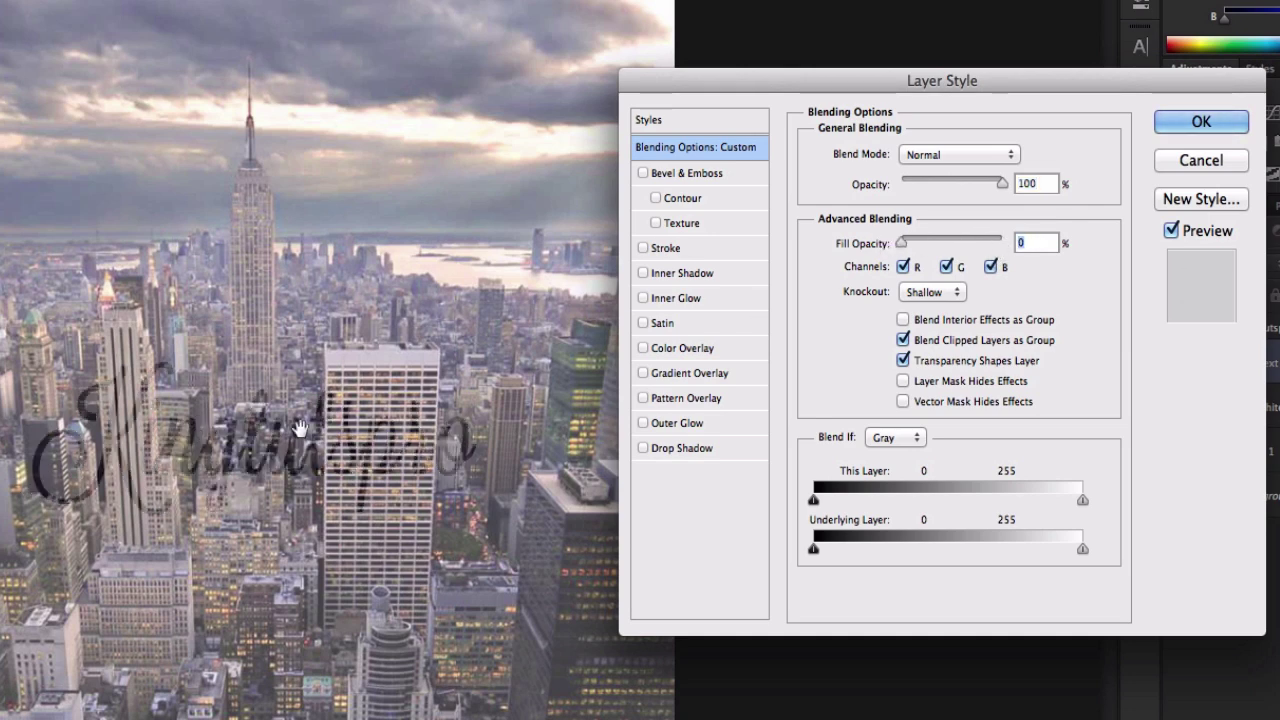
- Add a Stroke effect to the Kingtutspro text, try several stroke colours, and settle on white
{"action": "left_click", "coordinate": [645, 248]}
{"action": "left_click", "coordinate": [667, 247]}
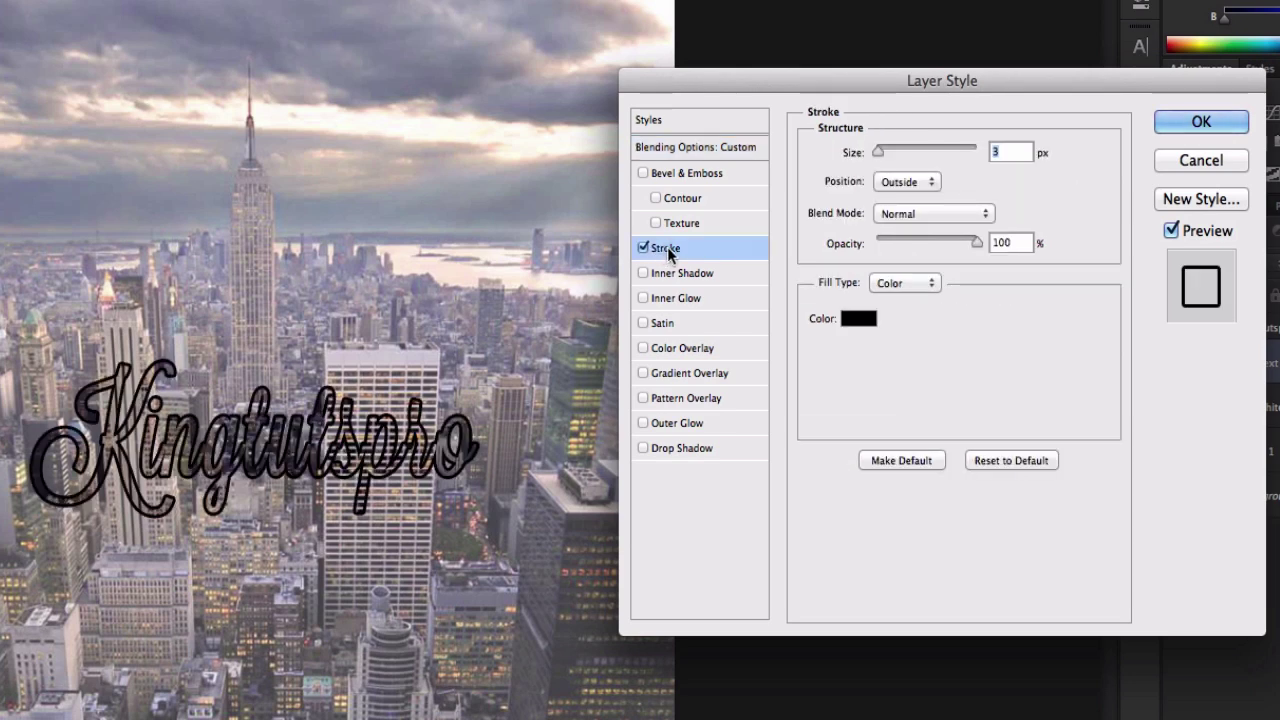
{"action": "left_click", "coordinate": [858, 318]}
{"action": "left_click", "coordinate": [686, 194]}
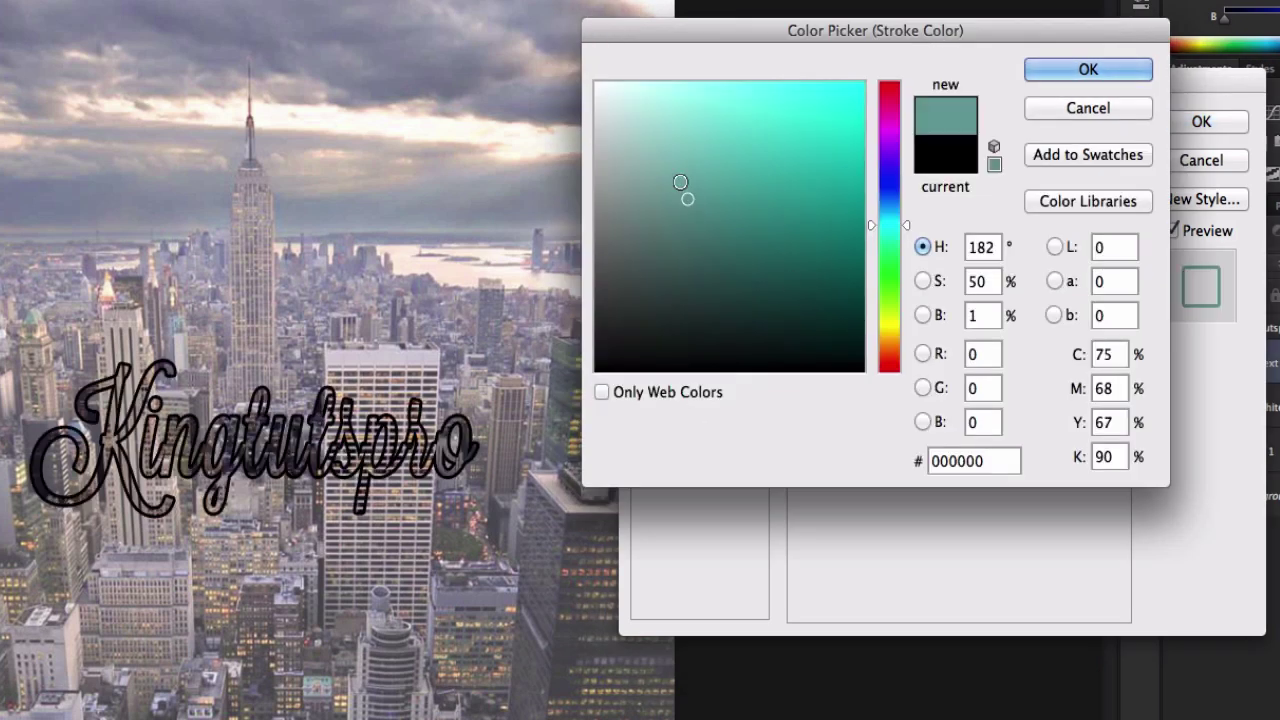
{"action": "left_click_drag", "start_coordinate": [686, 194], "coordinate": [590, 82]}
{"action": "left_click", "coordinate": [862, 83]}
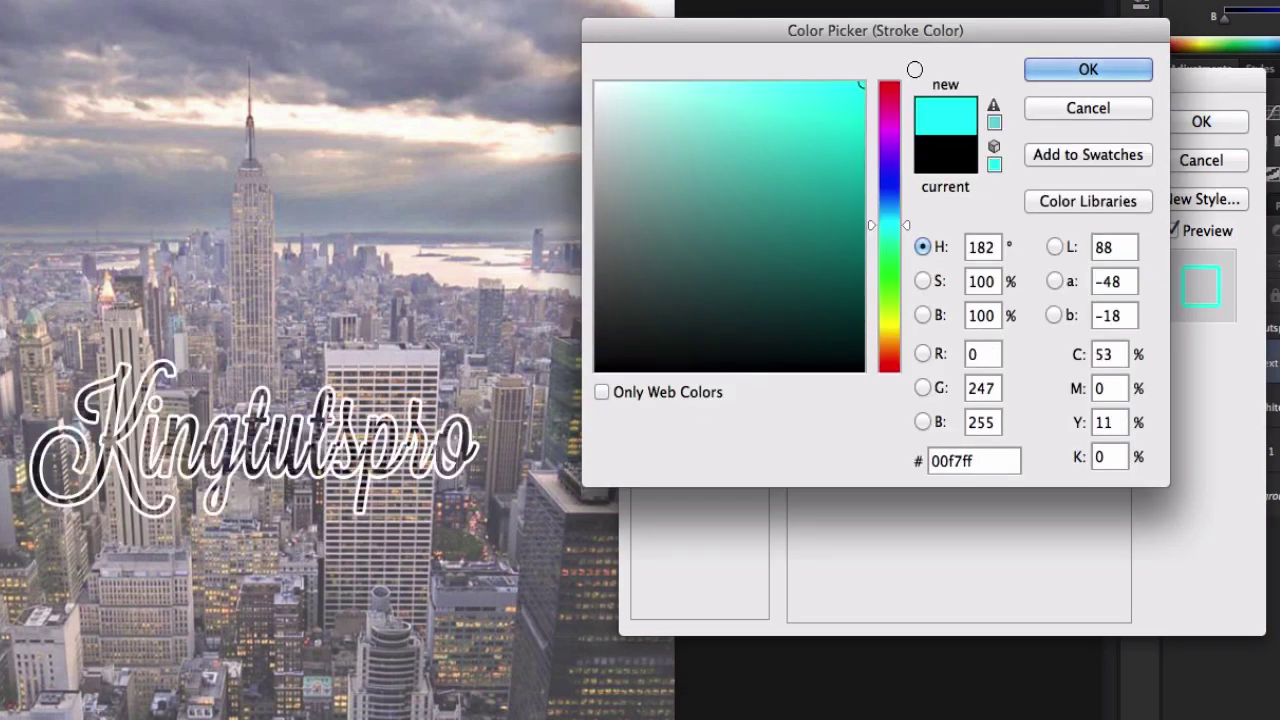
{"action": "left_click", "coordinate": [822, 149]}
{"action": "left_click", "coordinate": [889, 94]}
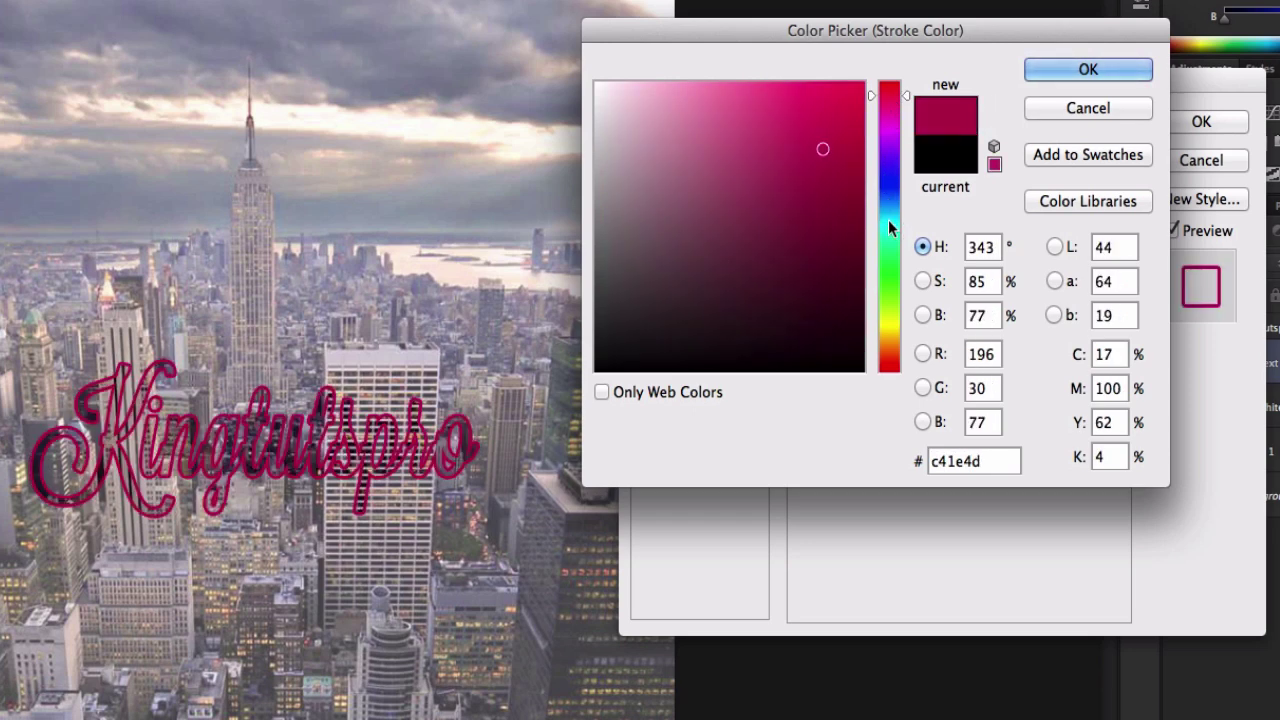
{"action": "left_click", "coordinate": [889, 111]}
{"action": "left_click", "coordinate": [837, 100]}
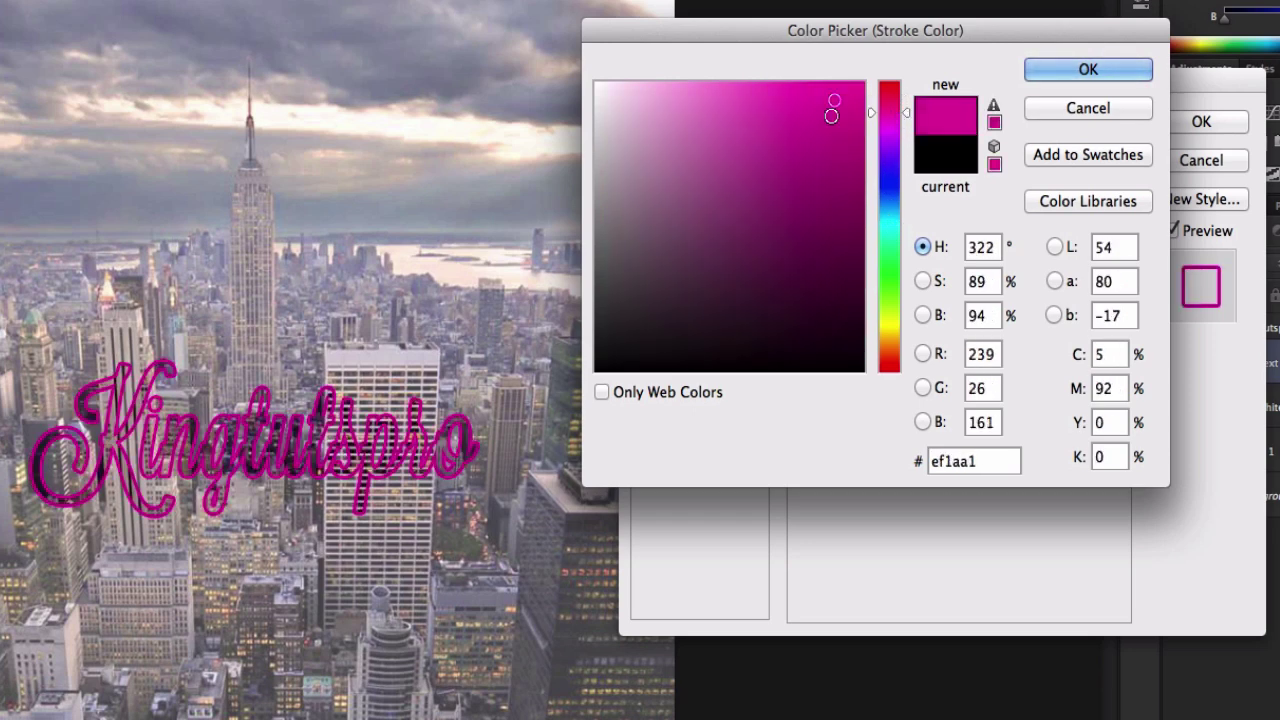
{"action": "left_click", "coordinate": [597, 84]}
{"action": "left_click", "coordinate": [1050, 72]}
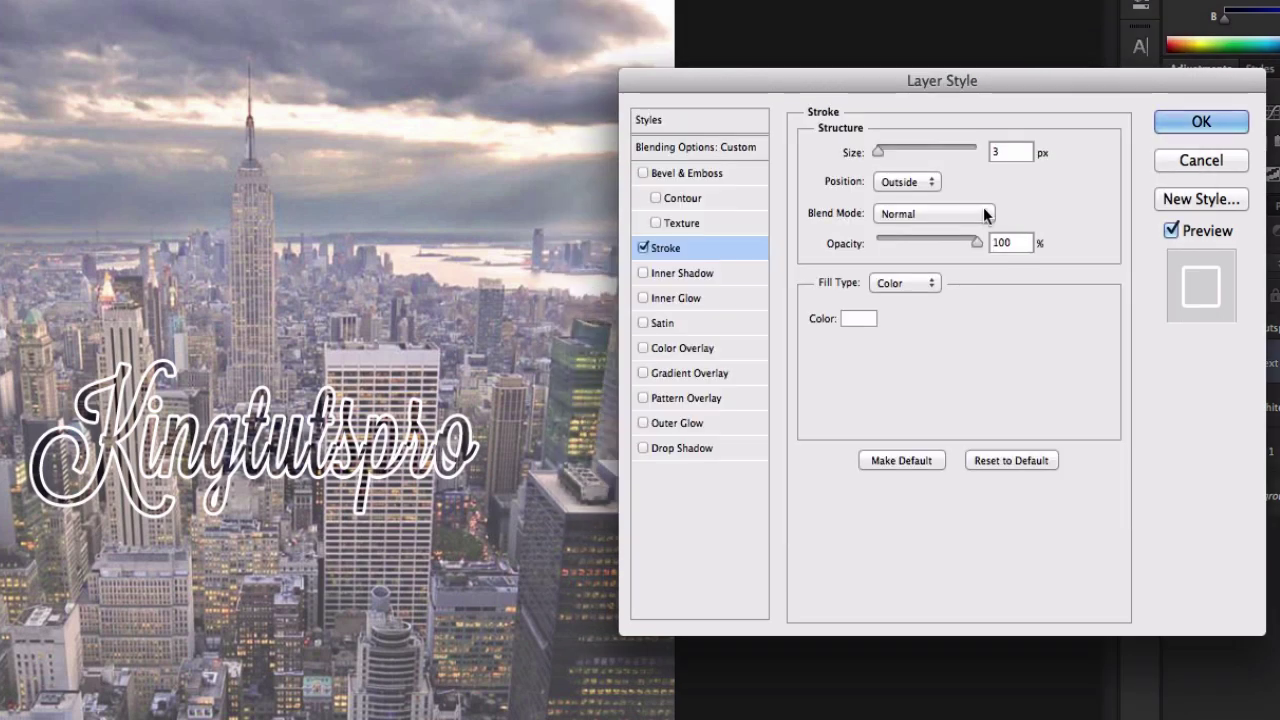
- Set the text stroke's size to 10 px, try the Inside position, and apply the stroke with the Outside position
{"action": "left_click_drag", "start_coordinate": [877, 153], "coordinate": [886, 154]}
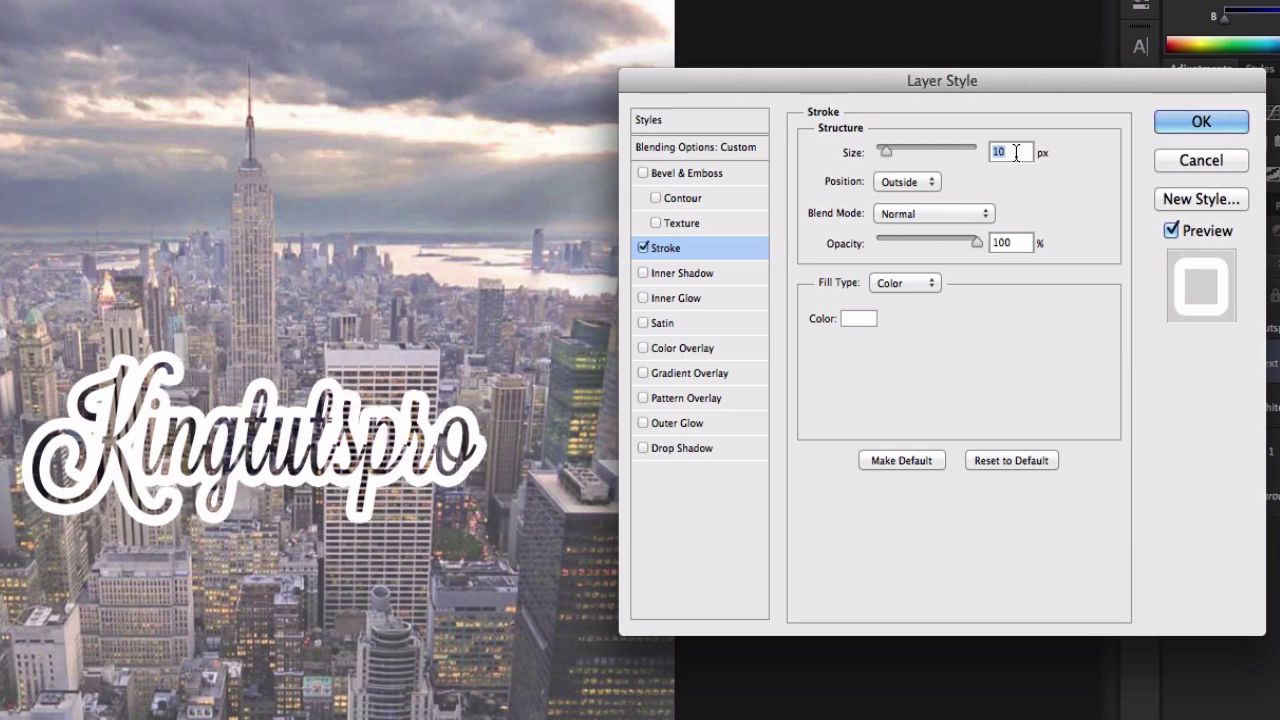
{"action": "left_click", "coordinate": [1017, 153]}
{"action": "left_click", "coordinate": [908, 182]}
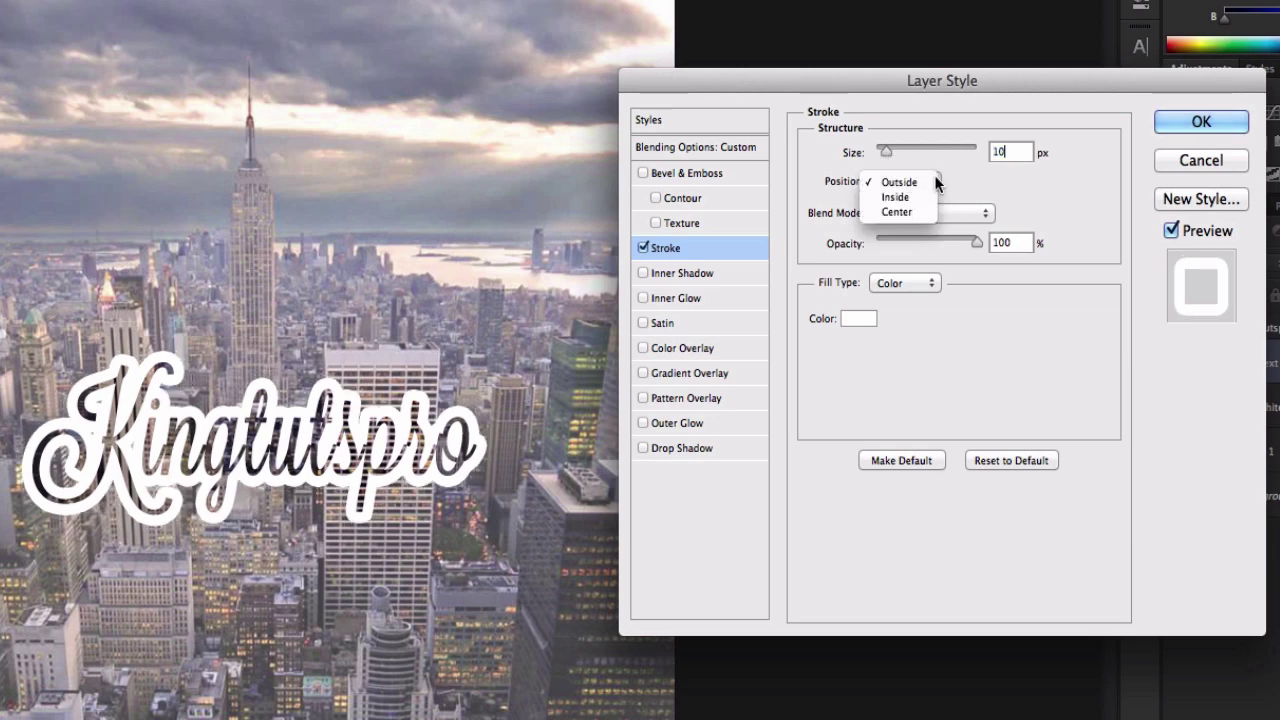
{"action": "left_click", "coordinate": [910, 182]}
{"action": "left_click", "coordinate": [918, 184]}
{"action": "left_click", "coordinate": [917, 196]}
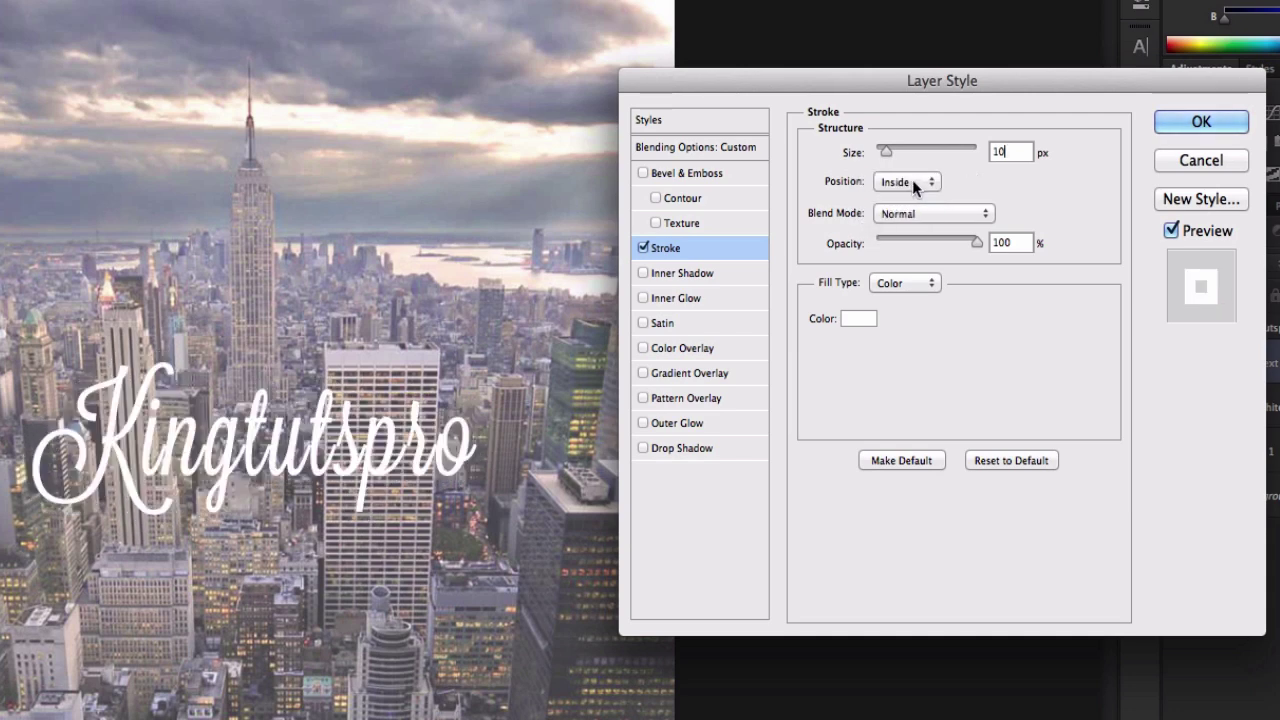
{"action": "left_click", "coordinate": [912, 180]}
{"action": "left_click", "coordinate": [912, 182]}
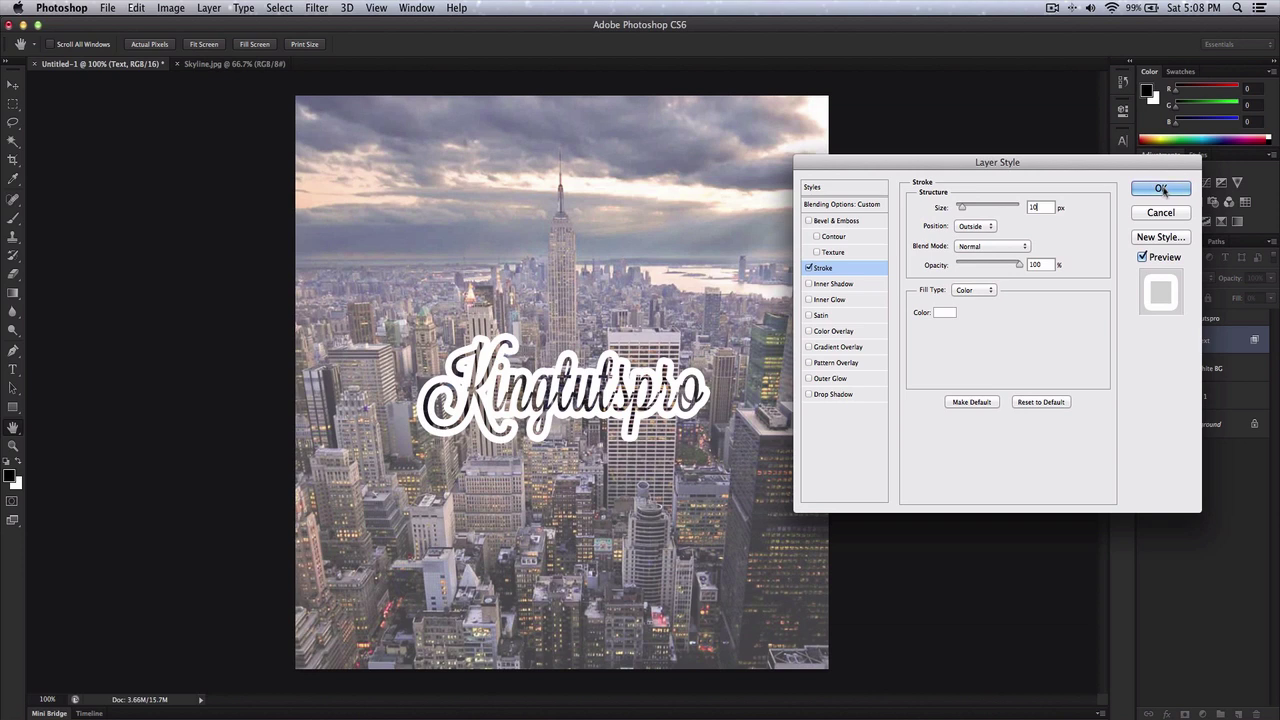
{"action": "left_click", "coordinate": [1161, 189]}
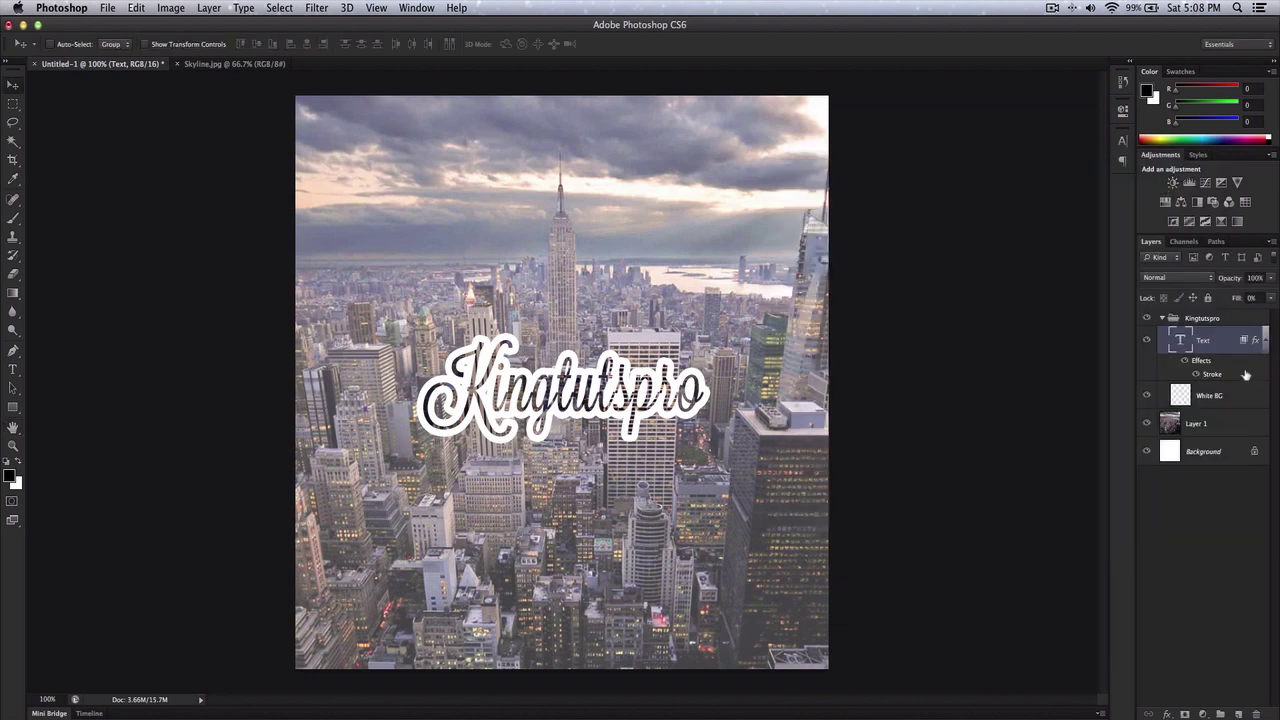
- Scale the Kingtutspro text up to about 157% with Free Transform and reposition it near the canvas centre
{"action": "left_click", "coordinate": [1228, 402]}
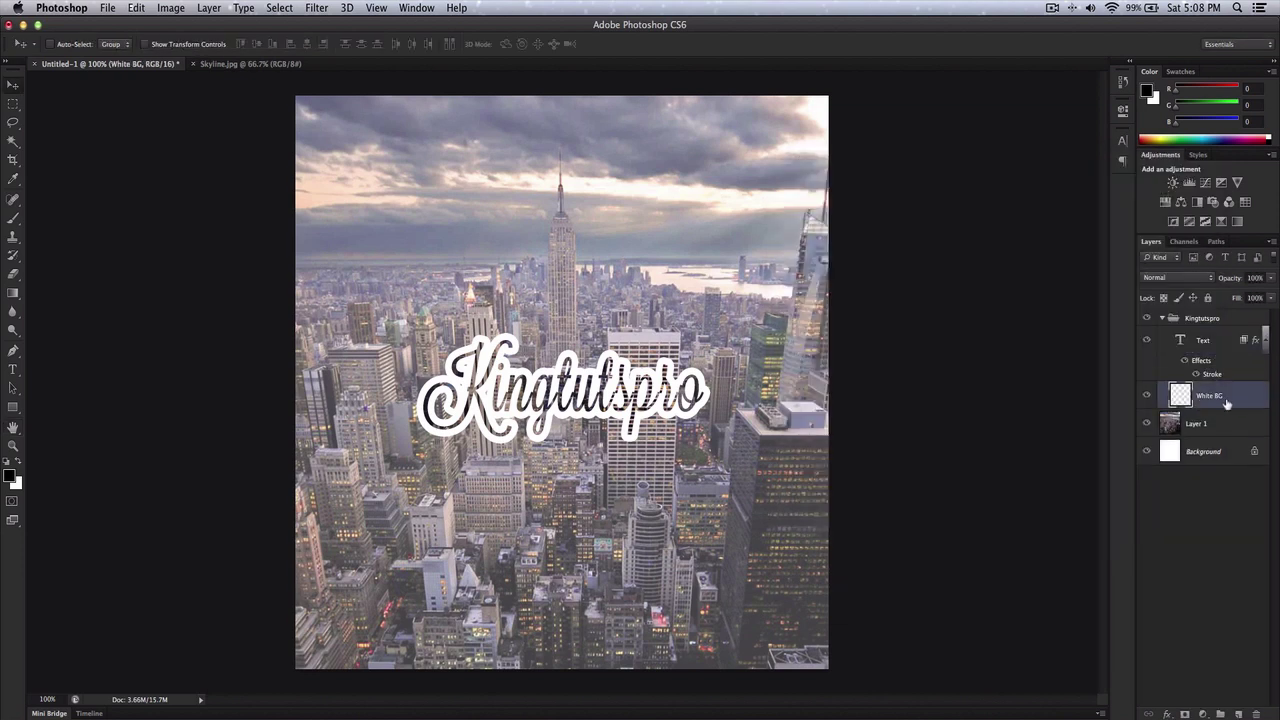
{"action": "left_click", "coordinate": [1217, 345]}
{"action": "key", "text": "super+t"}
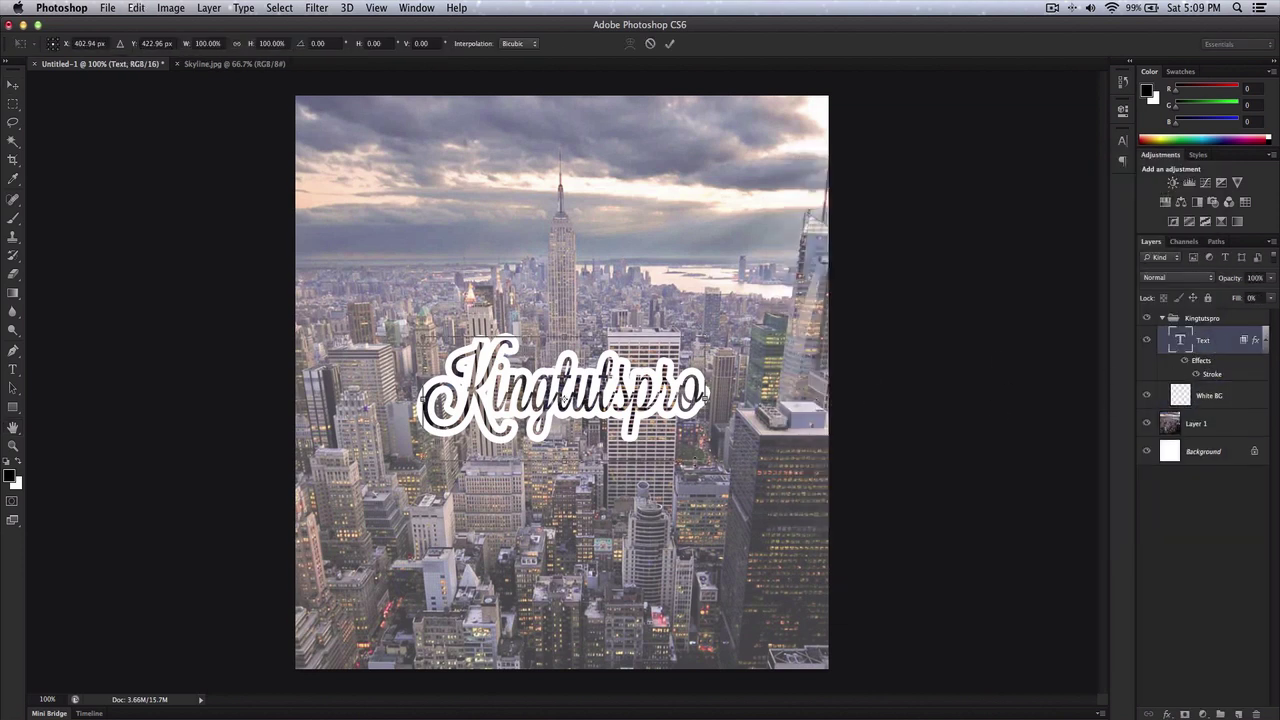
{"action": "left_click_drag", "start_coordinate": [700, 460], "coordinate": [830, 515]}
{"action": "left_click_drag", "start_coordinate": [704, 378], "coordinate": [611, 309]}
{"action": "left_click_drag", "start_coordinate": [748, 455], "coordinate": [800, 458]}
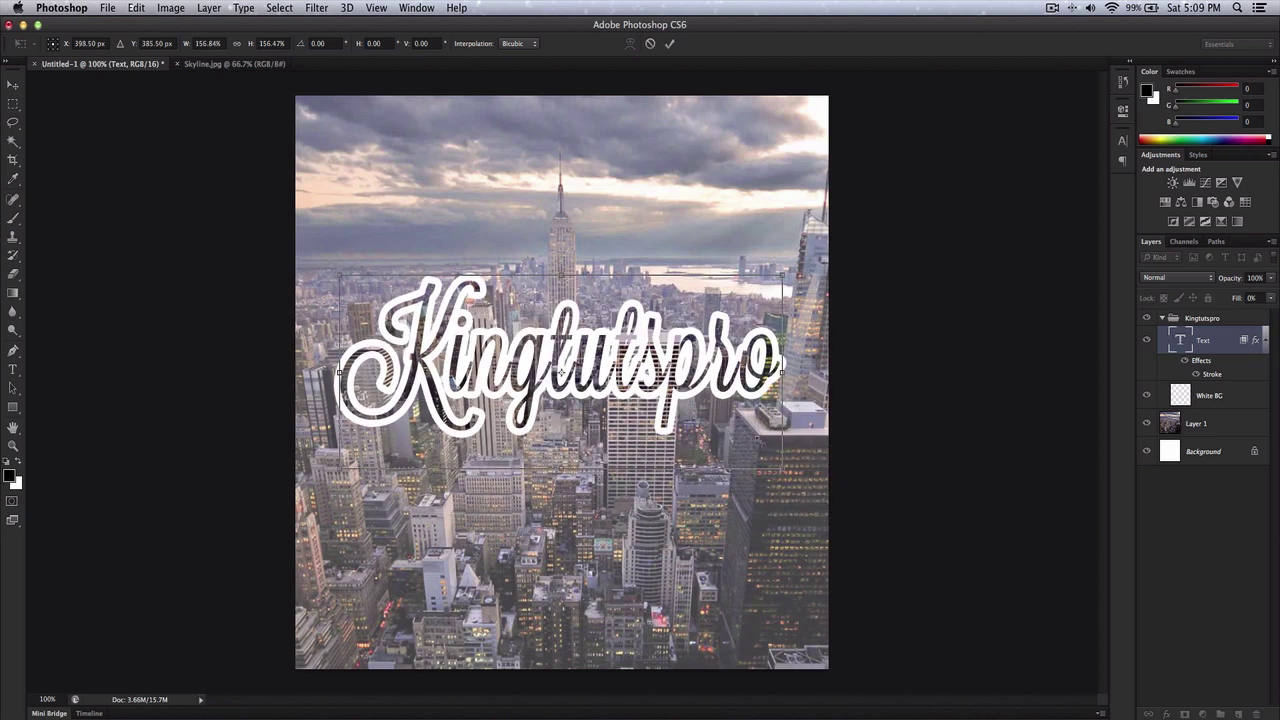
{"action": "mouse_move", "coordinate": [697, 335]}
{"action": "left_mouse_down"}
{"action": "mouse_move", "coordinate": [720, 348]}
{"action": "mouse_move", "coordinate": [708, 346]}
{"action": "left_mouse_up"}
{"action": "key", "text": "Return"}
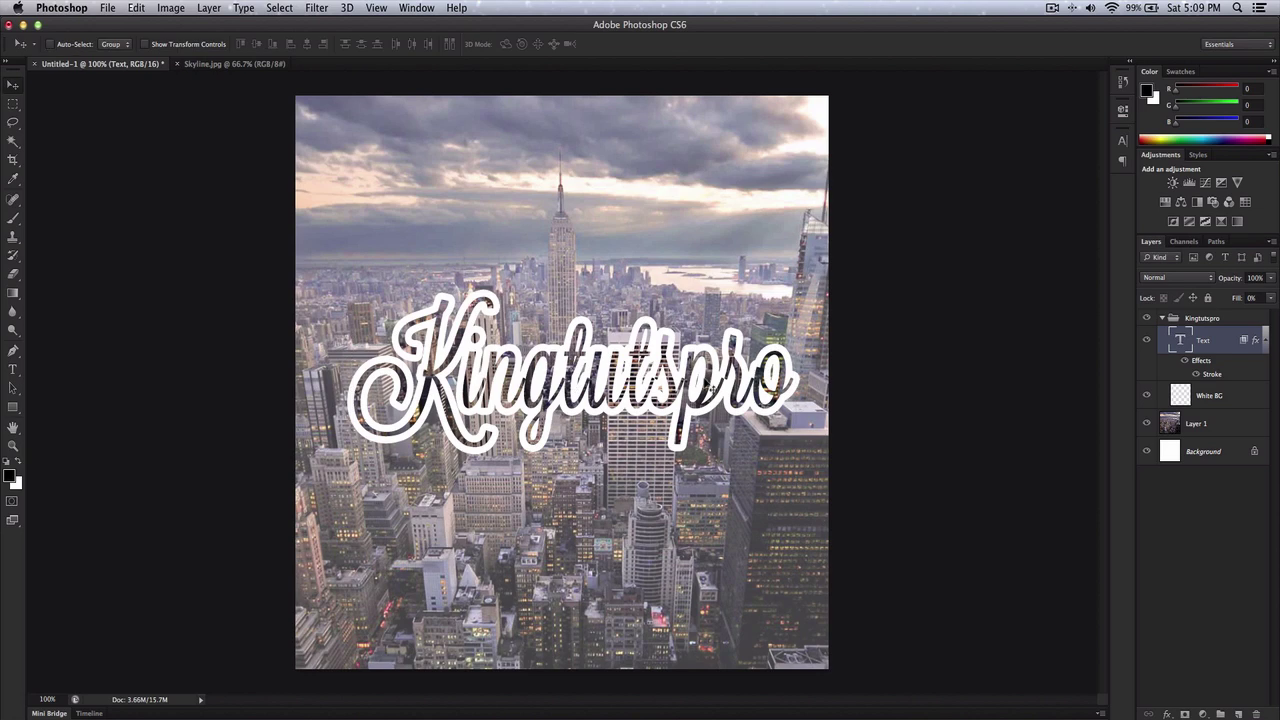
- Examine how readable the enlarged Kingtutspro text is at small avatar sizes
{"action": "key", "text": "super+minus"}
{"action": "key", "text": "super+minus"}
{"action": "key", "text": "super+minus"}
{"action": "key", "text": "super+minus"}
{"action": "key", "text": "super+minus"}
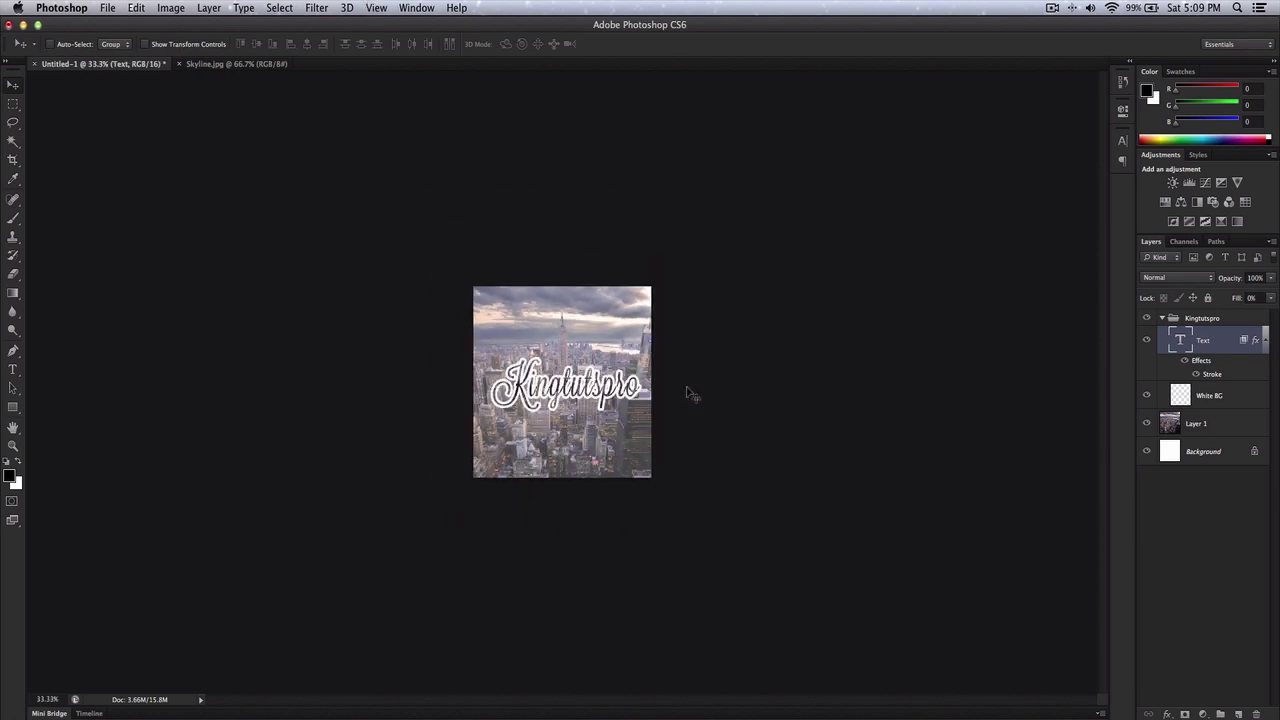
{"action": "key", "text": "super+minus"}
{"action": "key", "text": "super+minus"}
{"action": "key", "text": "super+equal"}
{"action": "key", "text": "super+equal"}
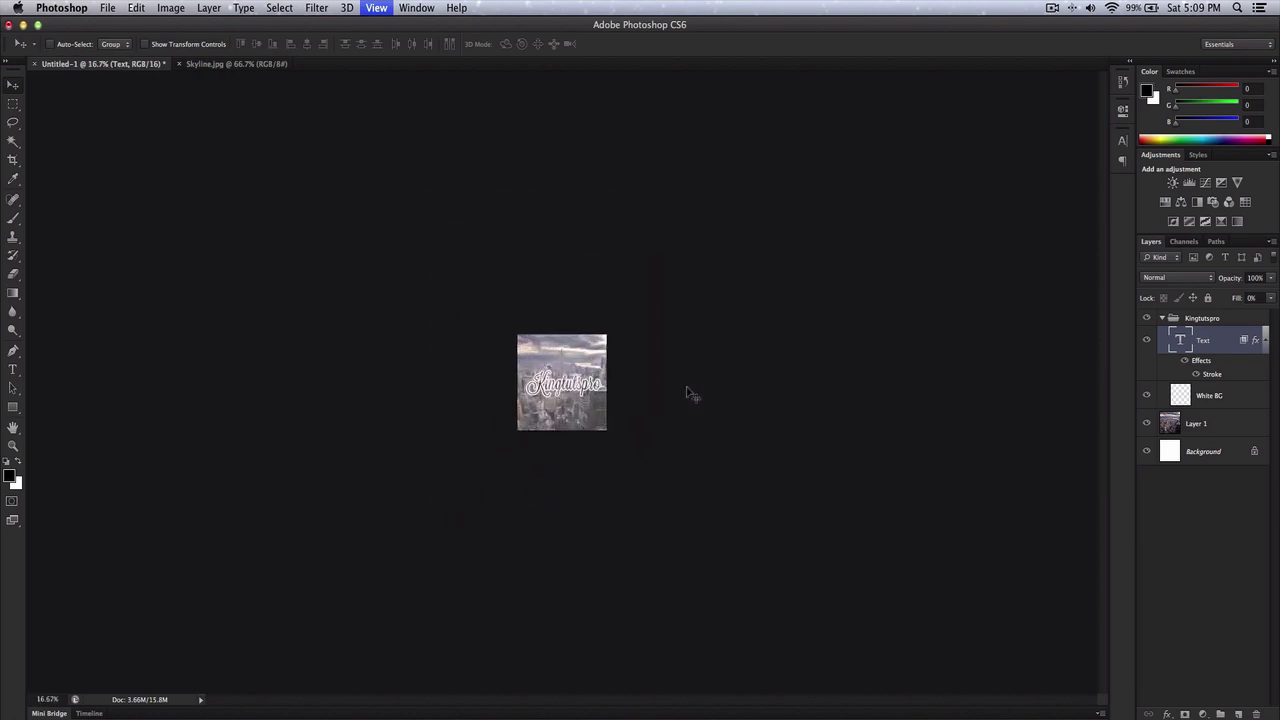
{"action": "key", "text": "super+minus"}
{"action": "key", "text": "super+minus"}
{"action": "key", "text": "super+minus"}
{"action": "key", "text": "super+0"}
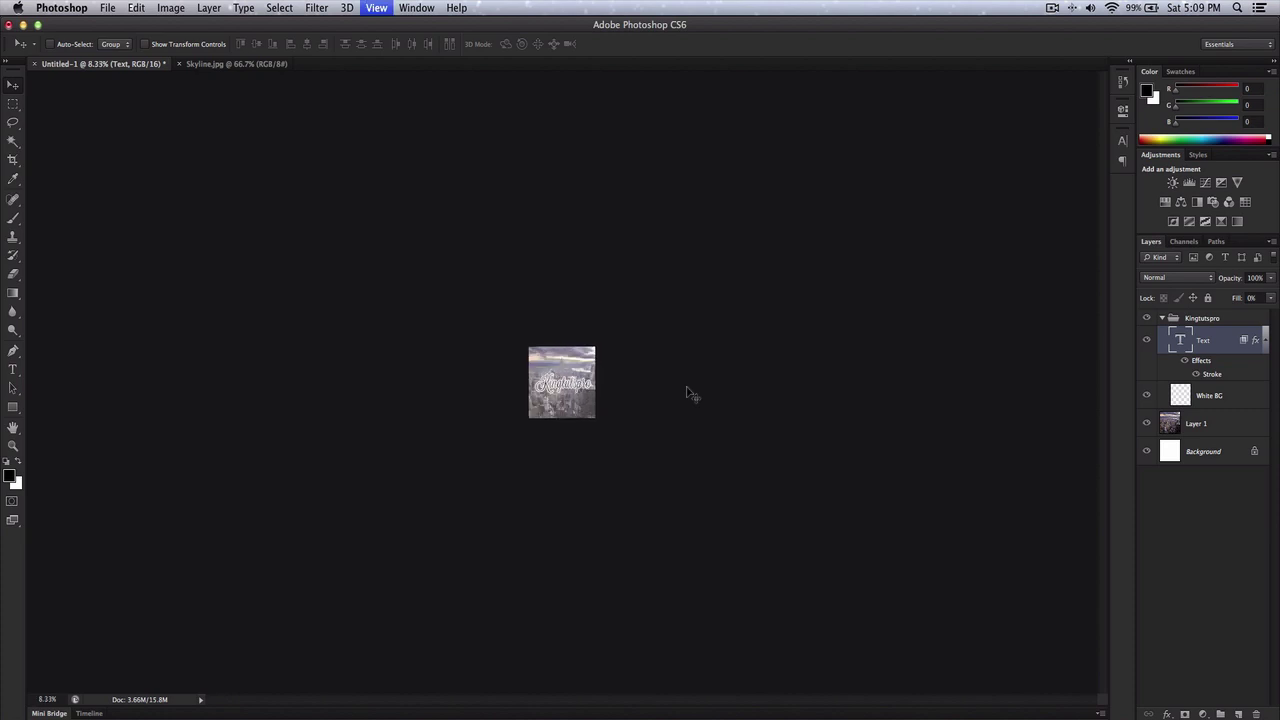
- Shift the Kingtutspro text slightly down and to the left so it sits centred on the canvas
{"action": "key", "text": "super+1"}
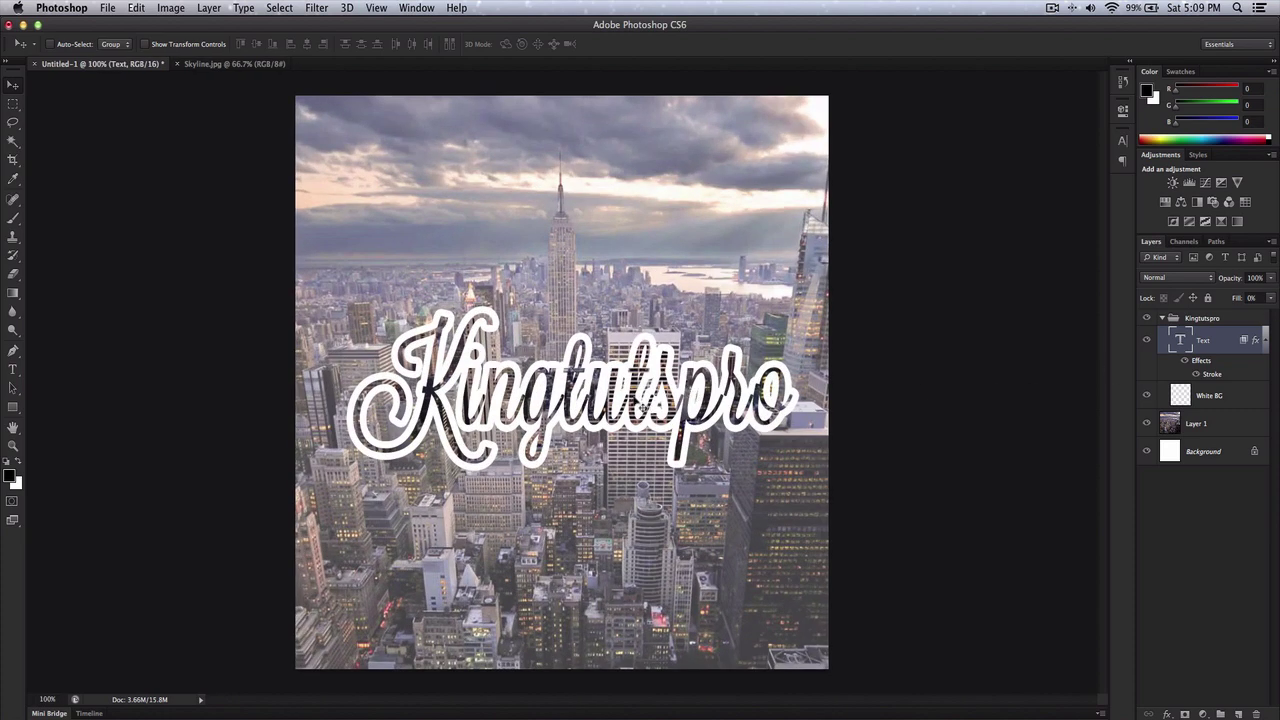
{"action": "left_click_drag", "start_coordinate": [652, 367], "coordinate": [643, 366]}
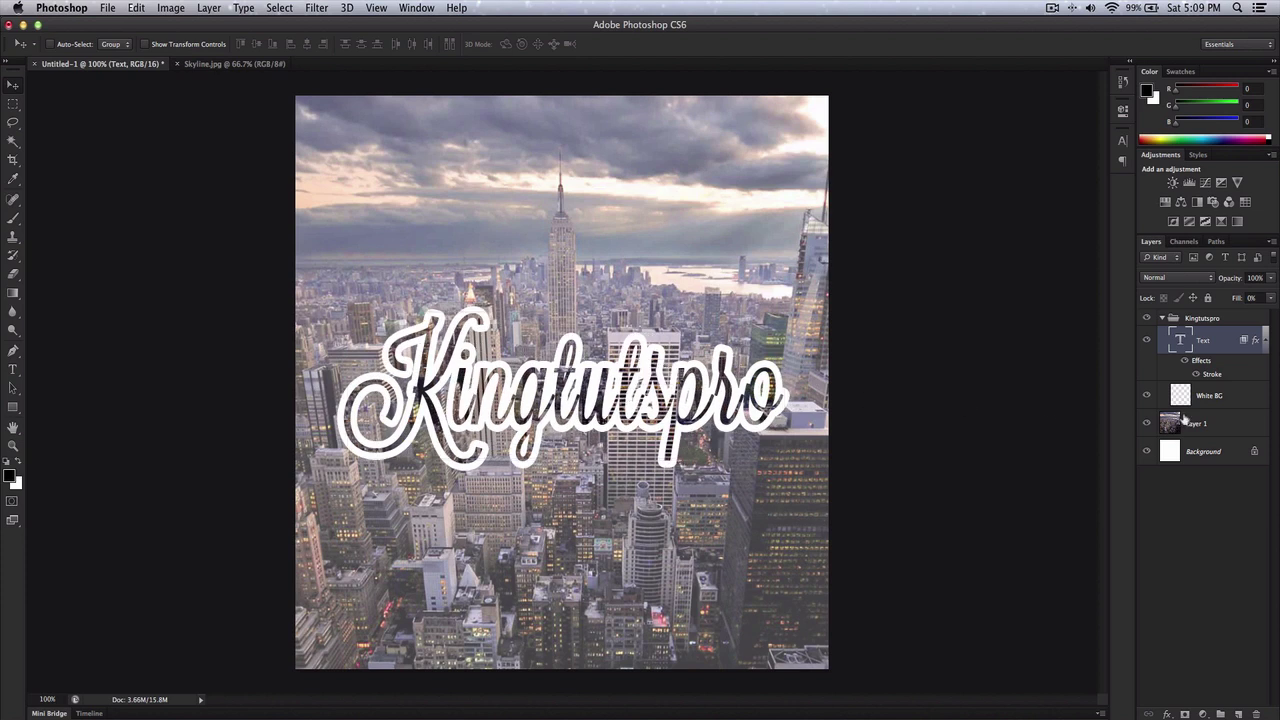
- Apply a Gaussian Blur with a 3.1-pixel radius to the skyline photo on Layer 1
{"action": "left_click", "coordinate": [1221, 428]}
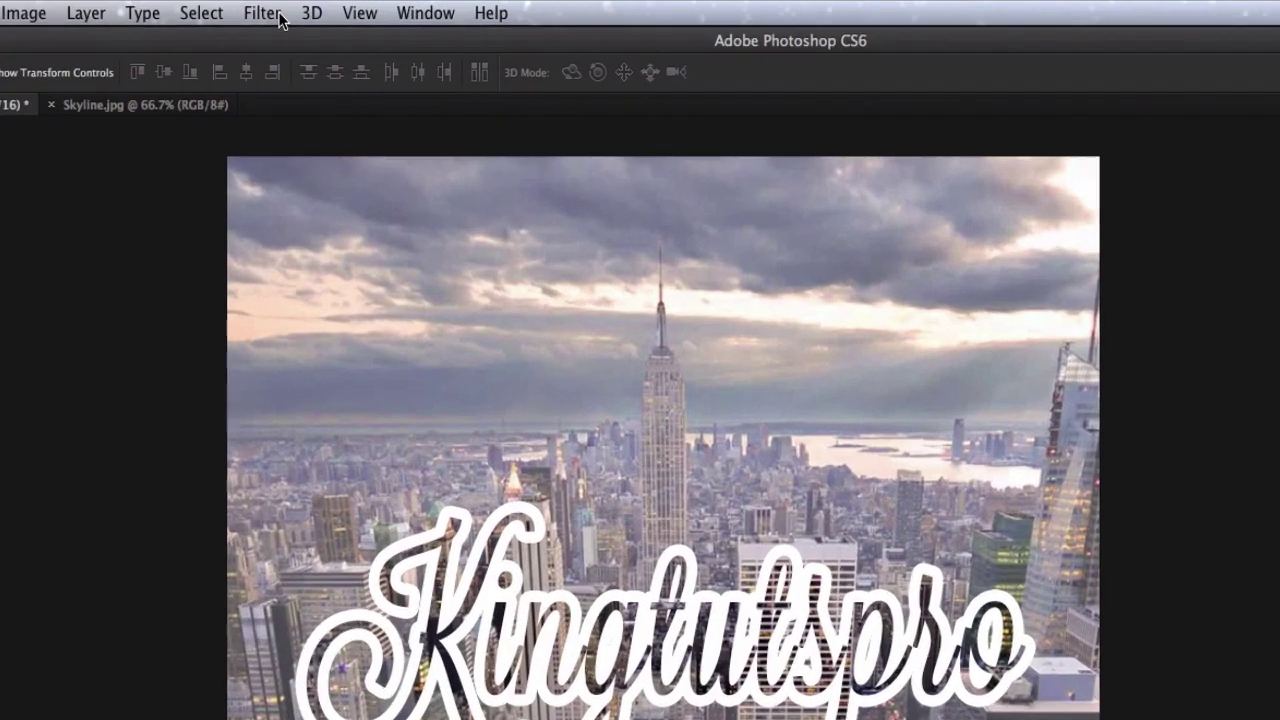
{"action": "left_click", "coordinate": [316, 7]}
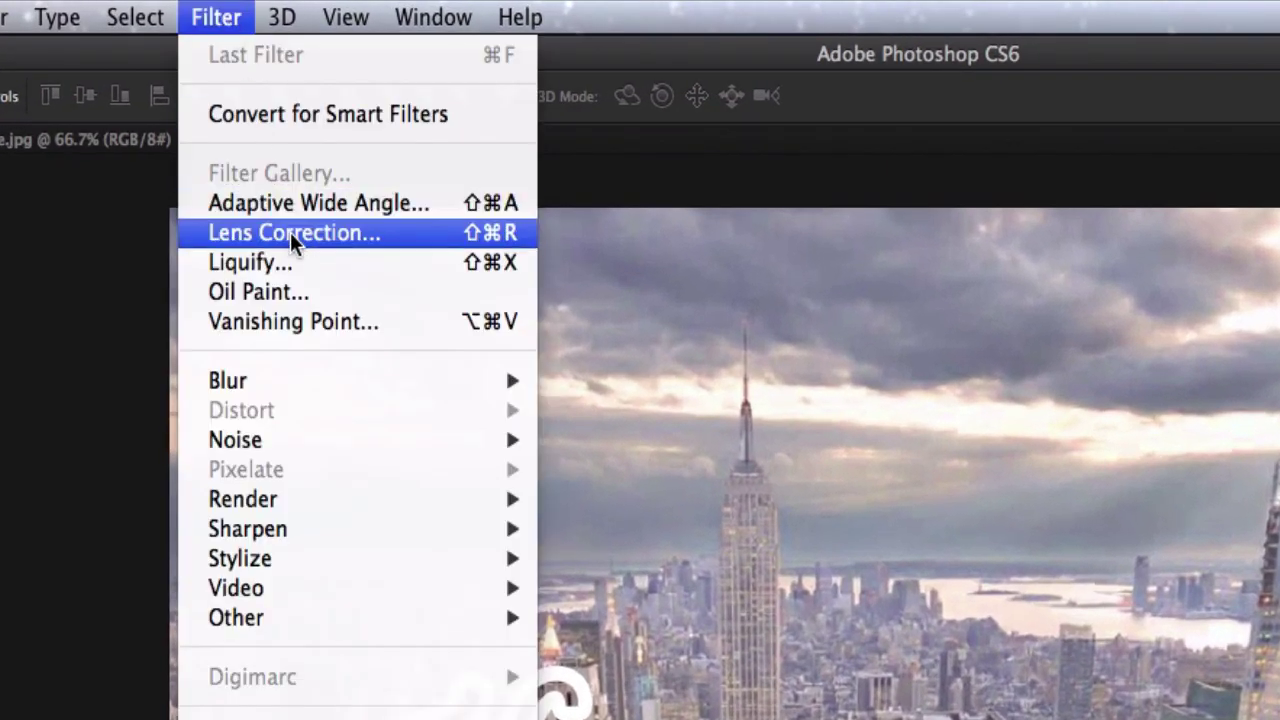
{"action": "mouse_move", "coordinate": [285, 378]}
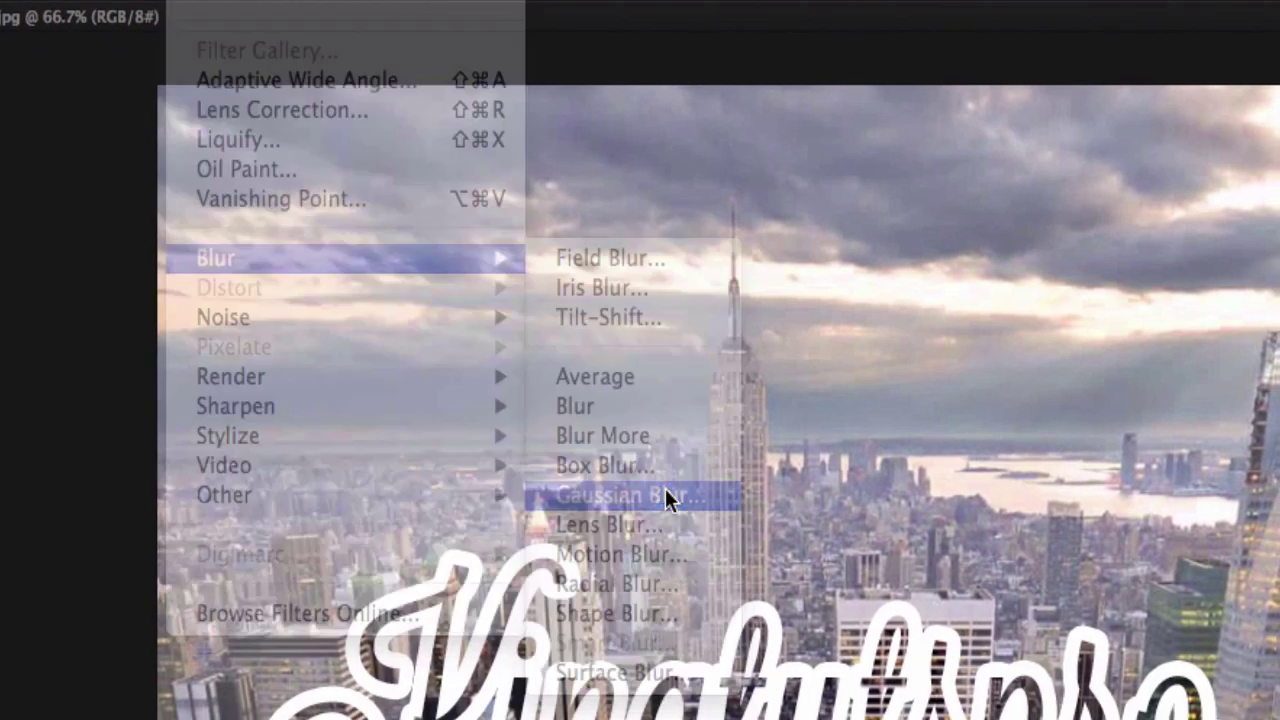
{"action": "left_click", "coordinate": [669, 492]}
{"action": "left_click_drag", "start_coordinate": [900, 292], "coordinate": [897, 256]}
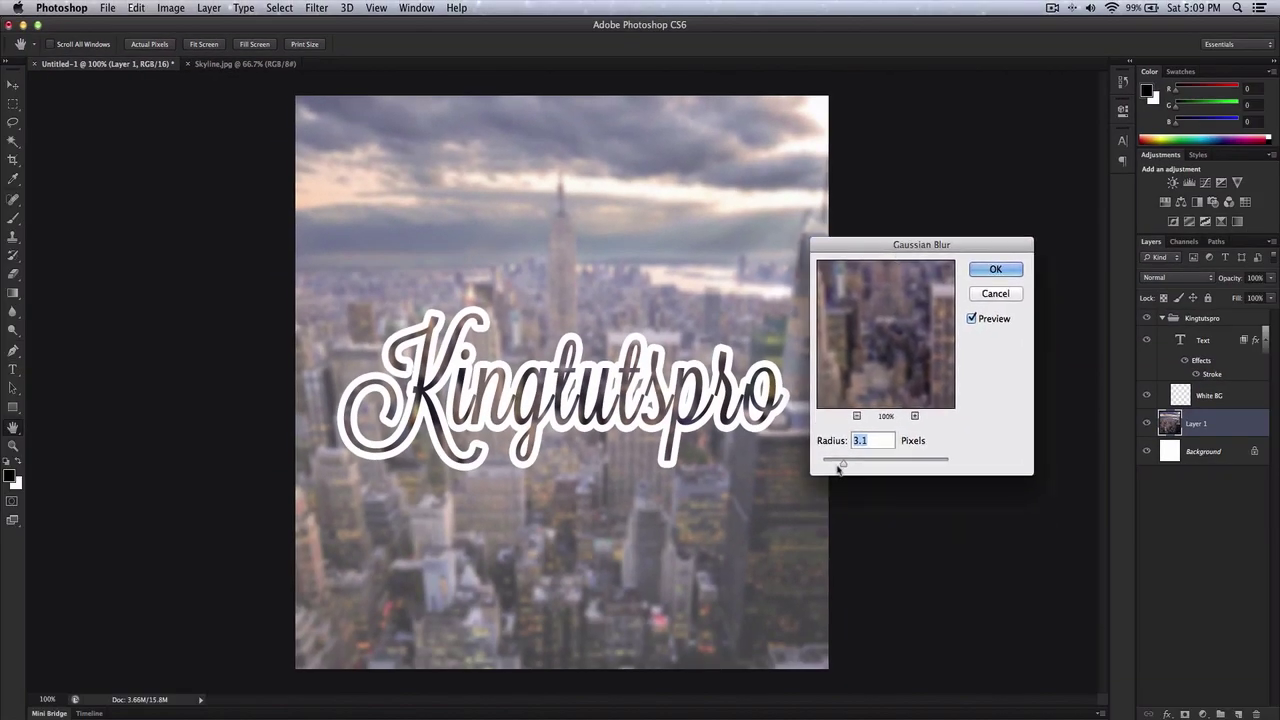
{"action": "left_click_drag", "start_coordinate": [843, 463], "coordinate": [847, 463]}
{"action": "mouse_move", "coordinate": [970, 504]}
{"action": "left_mouse_down"}
{"action": "mouse_move", "coordinate": [946, 505]}
{"action": "mouse_move", "coordinate": [983, 506]}
{"action": "mouse_move", "coordinate": [963, 505]}
{"action": "left_mouse_up"}
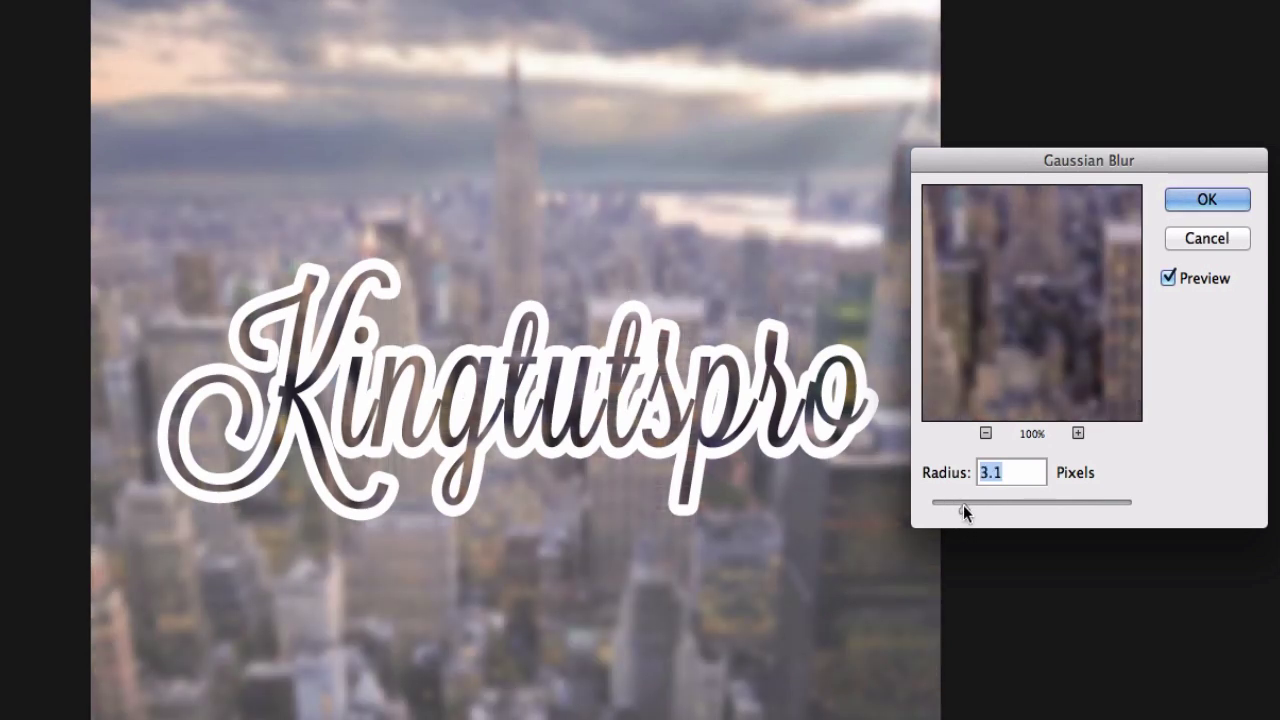
{"action": "left_click", "coordinate": [1201, 199]}
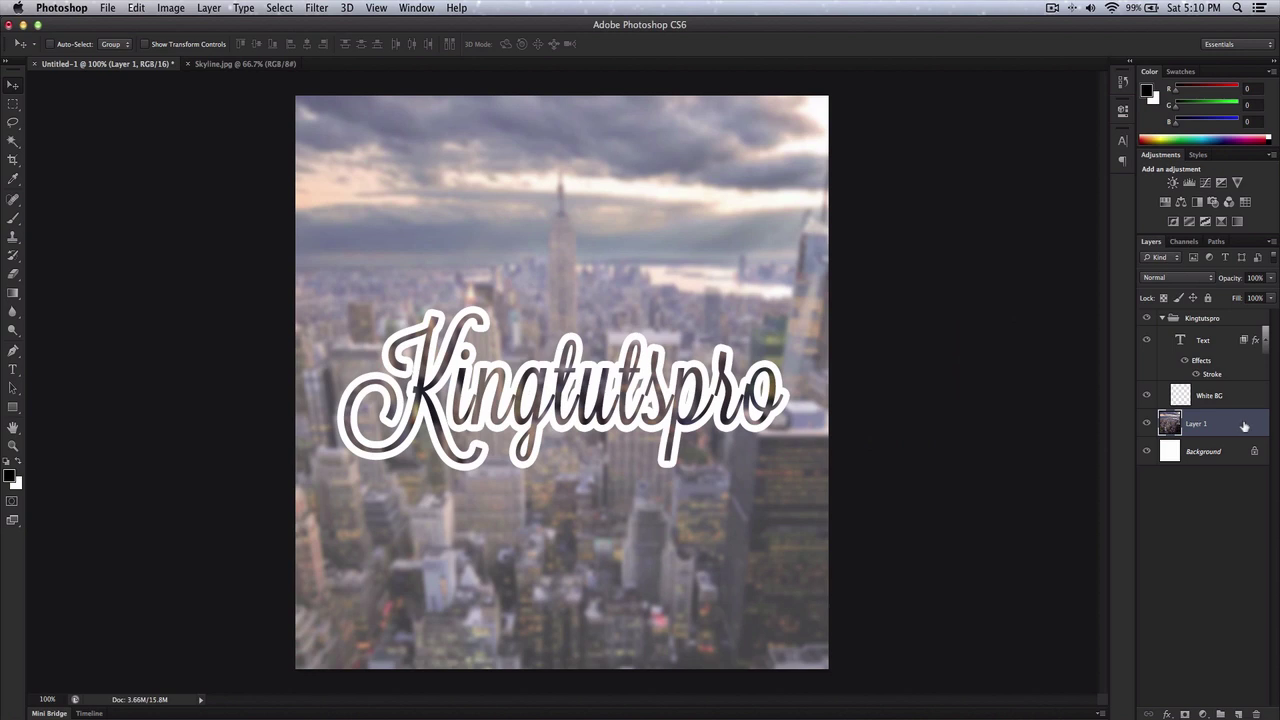
- Toggle Layer 1's visibility and try a 40 px Stroke effect with the Inside position on it
{"action": "left_click", "coordinate": [1146, 424]}
{"action": "left_click", "coordinate": [1146, 424]}
{"action": "double_click", "coordinate": [1238, 424]}
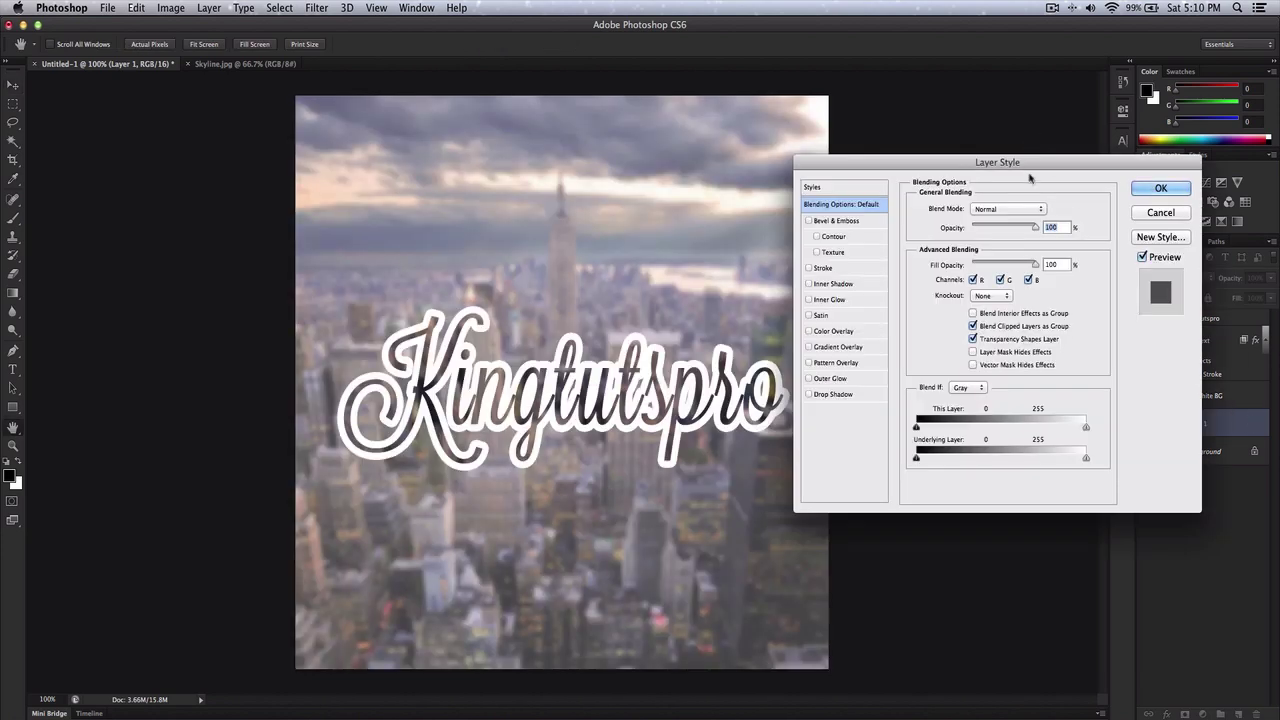
{"action": "left_click_drag", "start_coordinate": [1031, 166], "coordinate": [1062, 135]}
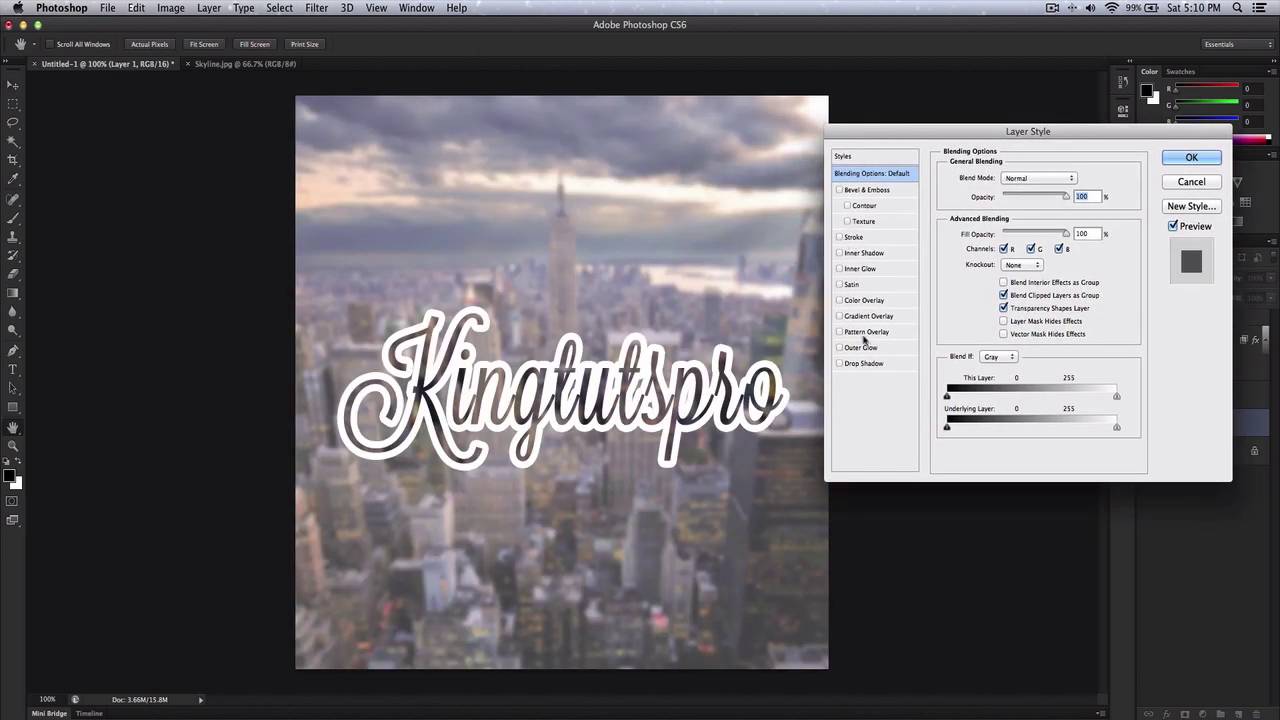
{"action": "left_click", "coordinate": [846, 237]}
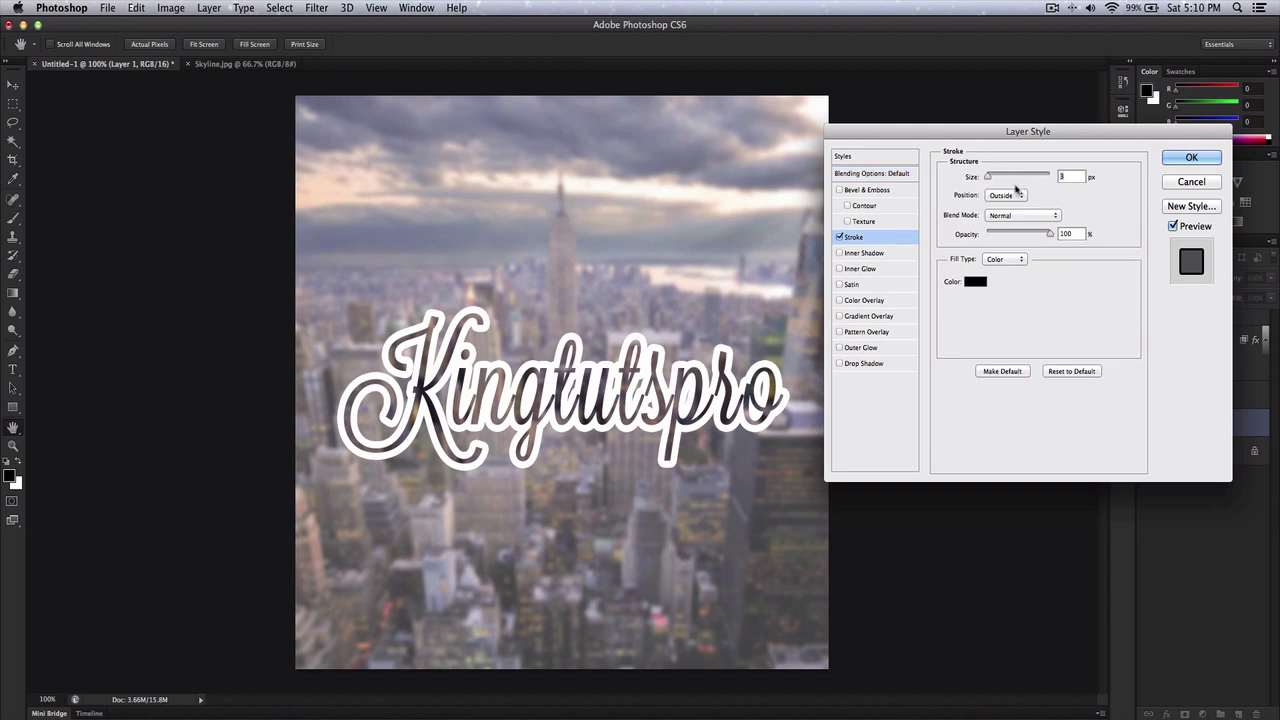
{"action": "left_click", "coordinate": [1005, 197]}
{"action": "left_click", "coordinate": [1004, 208]}
{"action": "left_click_drag", "start_coordinate": [988, 176], "coordinate": [1000, 177]}
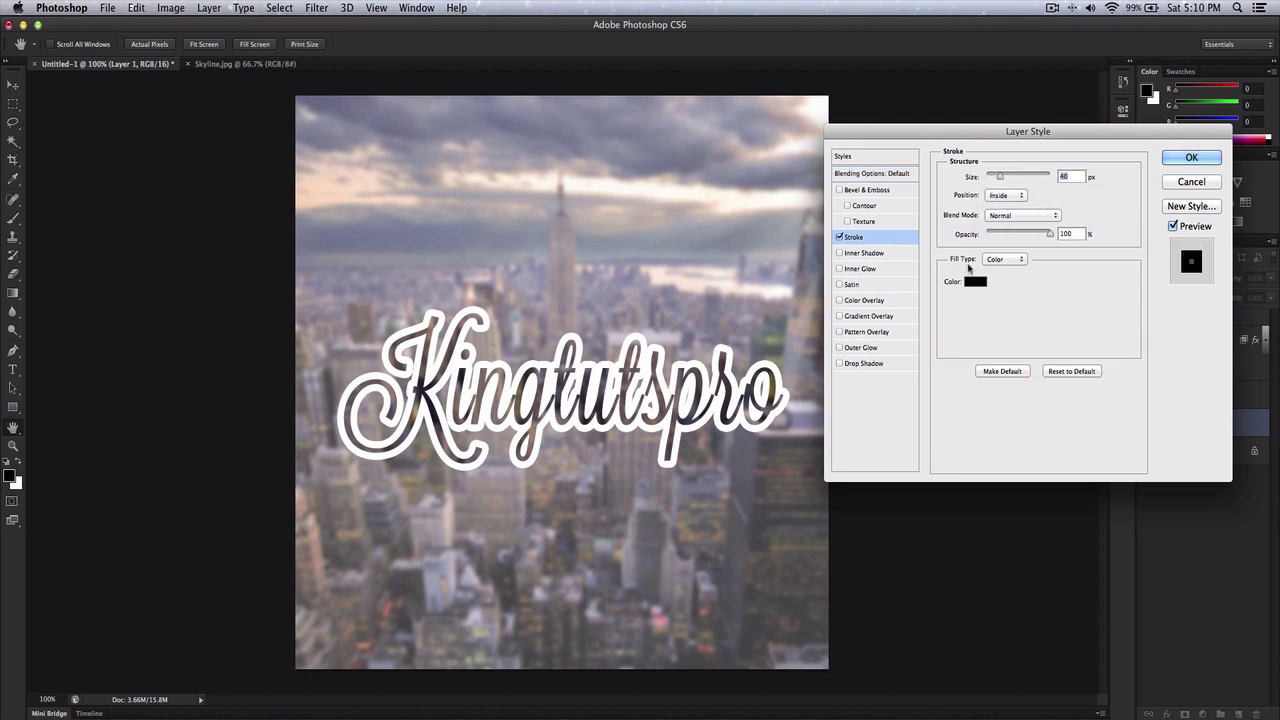
- Try a white colour and a larger size for the Layer 1 stroke
{"action": "left_click", "coordinate": [975, 281]}
{"action": "left_click", "coordinate": [806, 191]}
{"action": "left_click", "coordinate": [780, 165]}
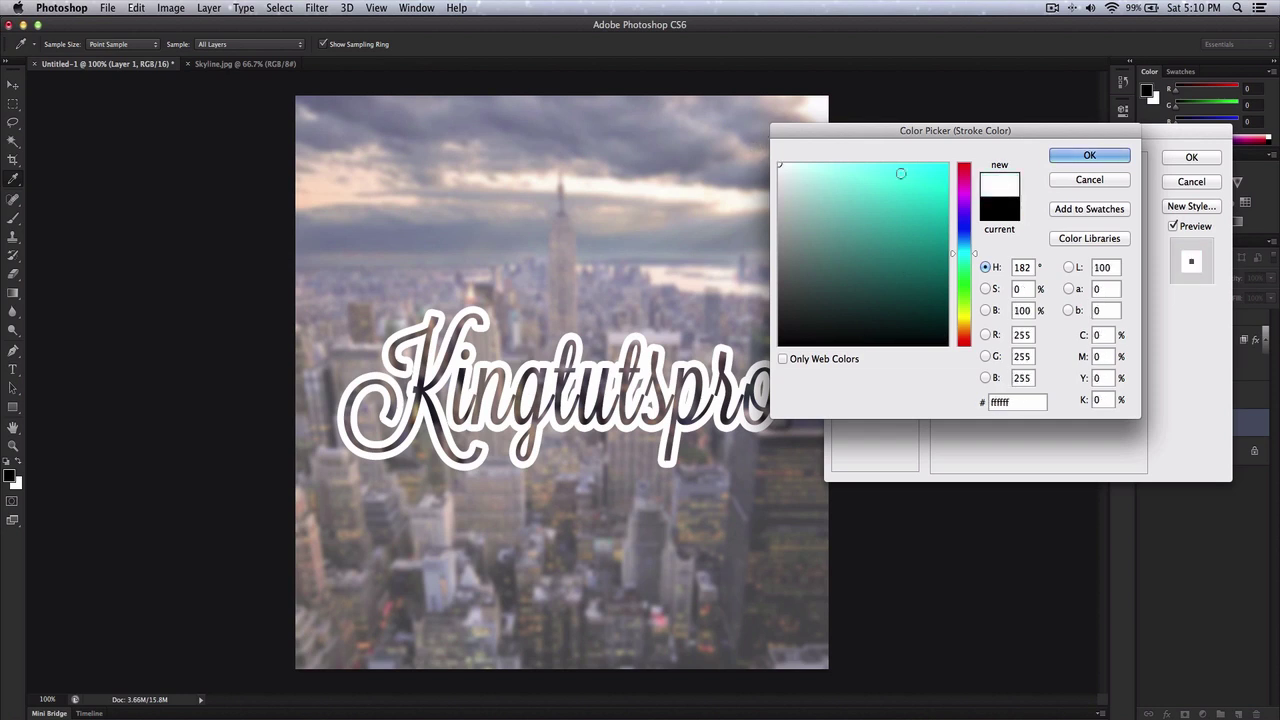
{"action": "left_click", "coordinate": [1077, 163]}
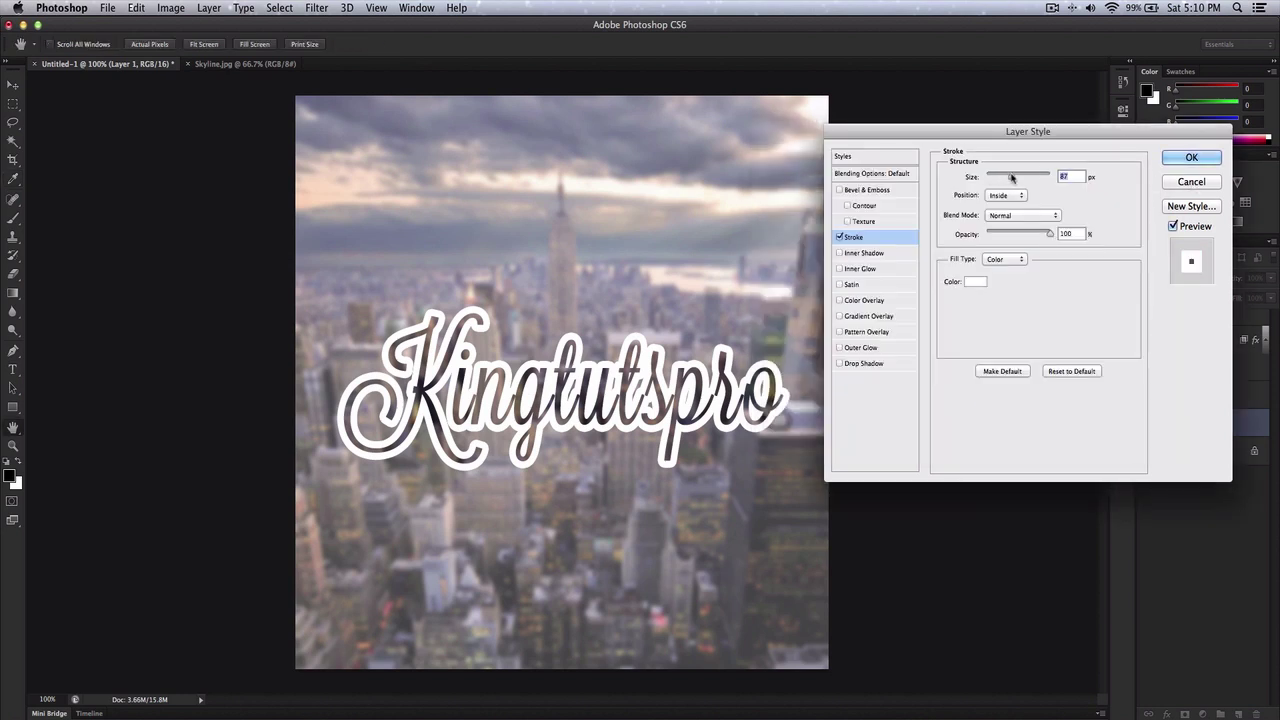
{"action": "left_click_drag", "start_coordinate": [1011, 177], "coordinate": [1015, 177]}
{"action": "key", "text": "Return"}
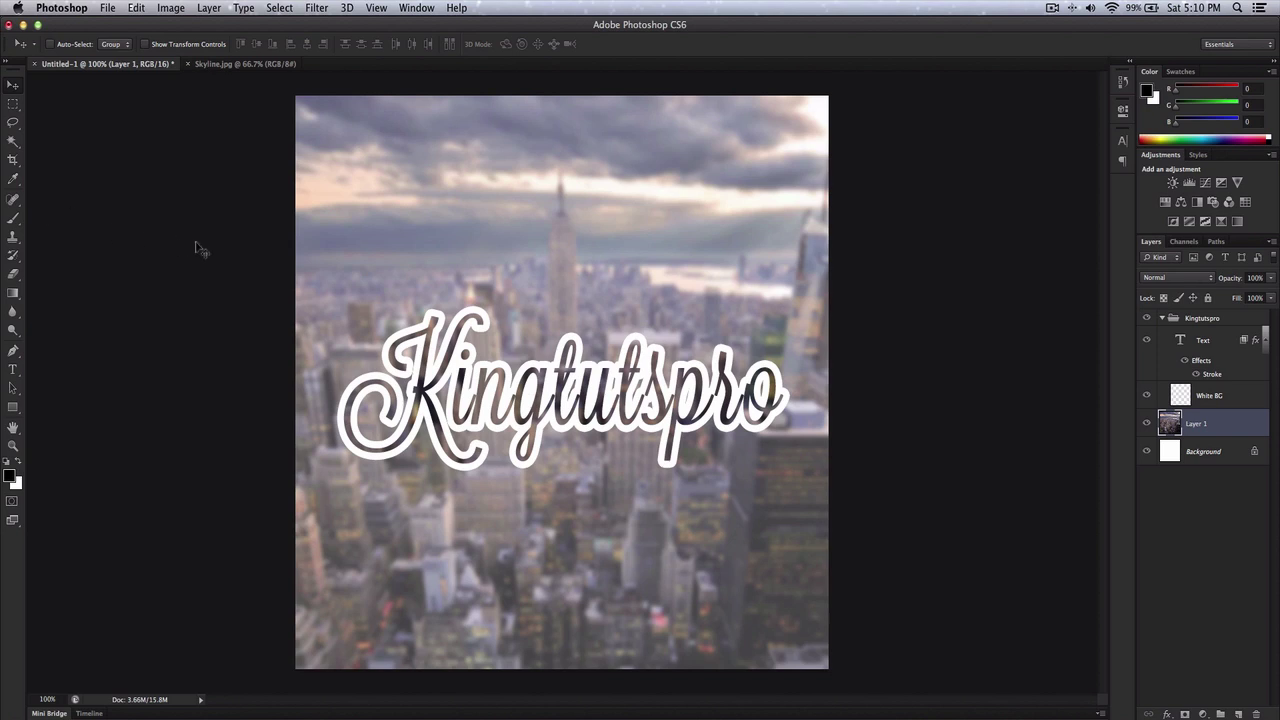
- Inspect how far the skyline photo on Layer 1 extends beyond the canvas using Free Transform
{"action": "key", "text": "super+minus"}
{"action": "key", "text": "super+minus"}
{"action": "key", "text": "super+t"}
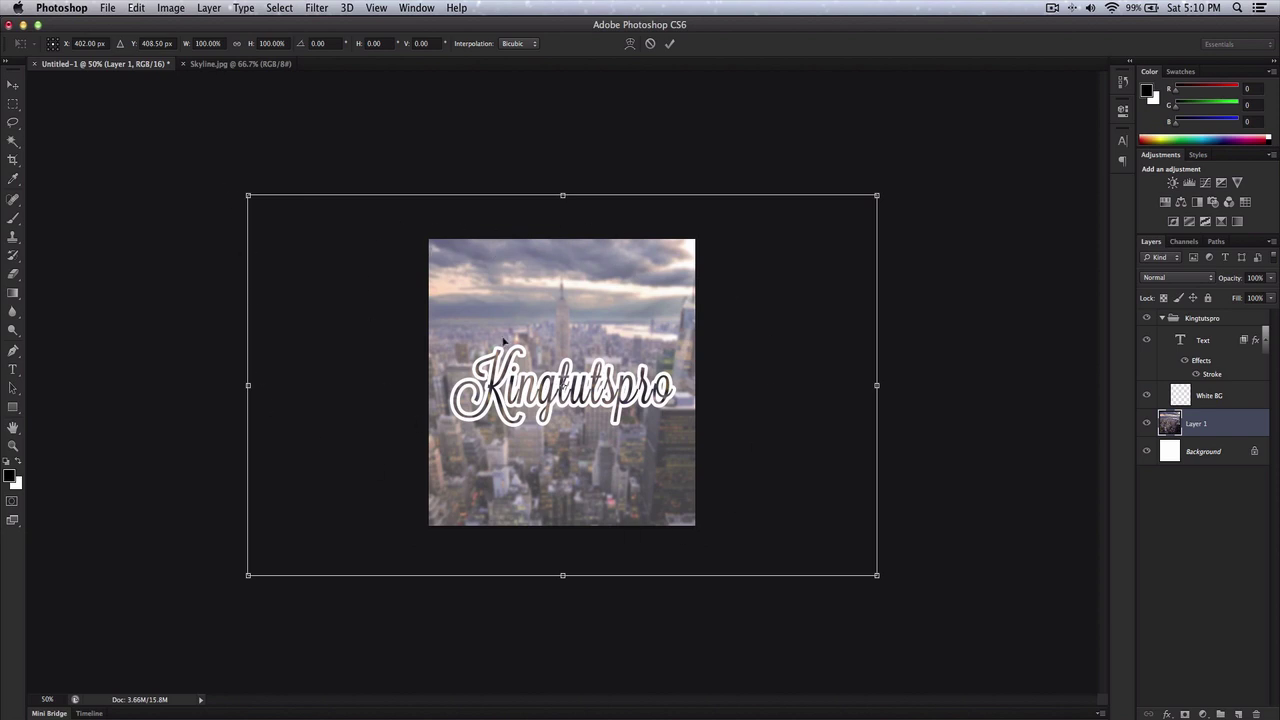
{"action": "left_click", "coordinate": [665, 45]}
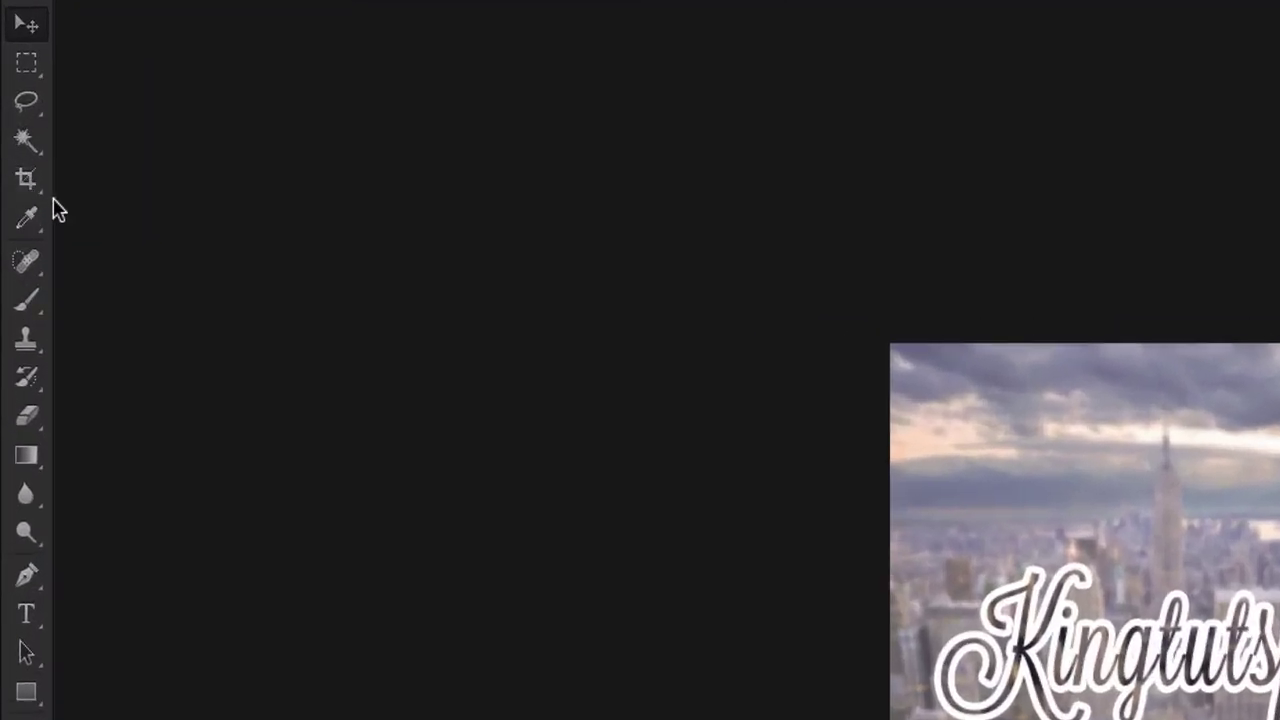
- Crop the document to the existing canvas bounds with Delete Cropped Pixels enabled, removing the skyline photo's overhanging areas
{"action": "left_click_drag", "start_coordinate": [25, 186], "coordinate": [104, 175]}
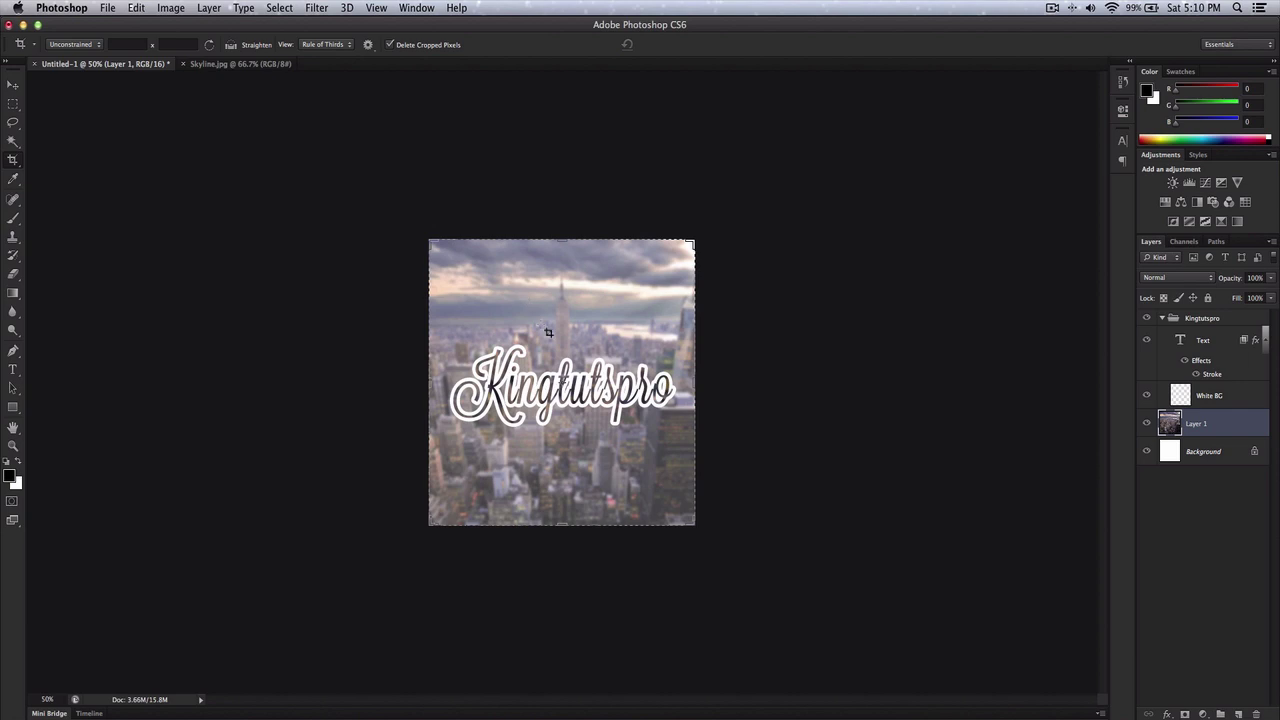
{"action": "left_click", "coordinate": [548, 332]}
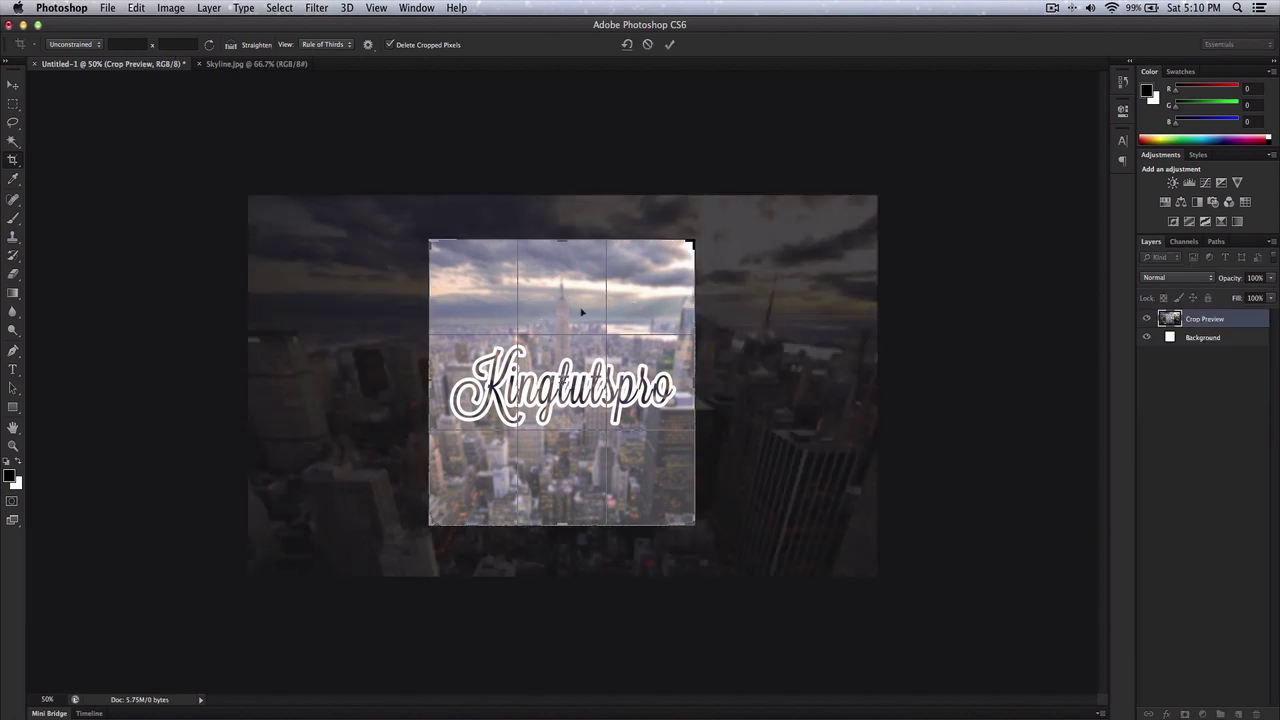
{"action": "left_click", "coordinate": [670, 47]}
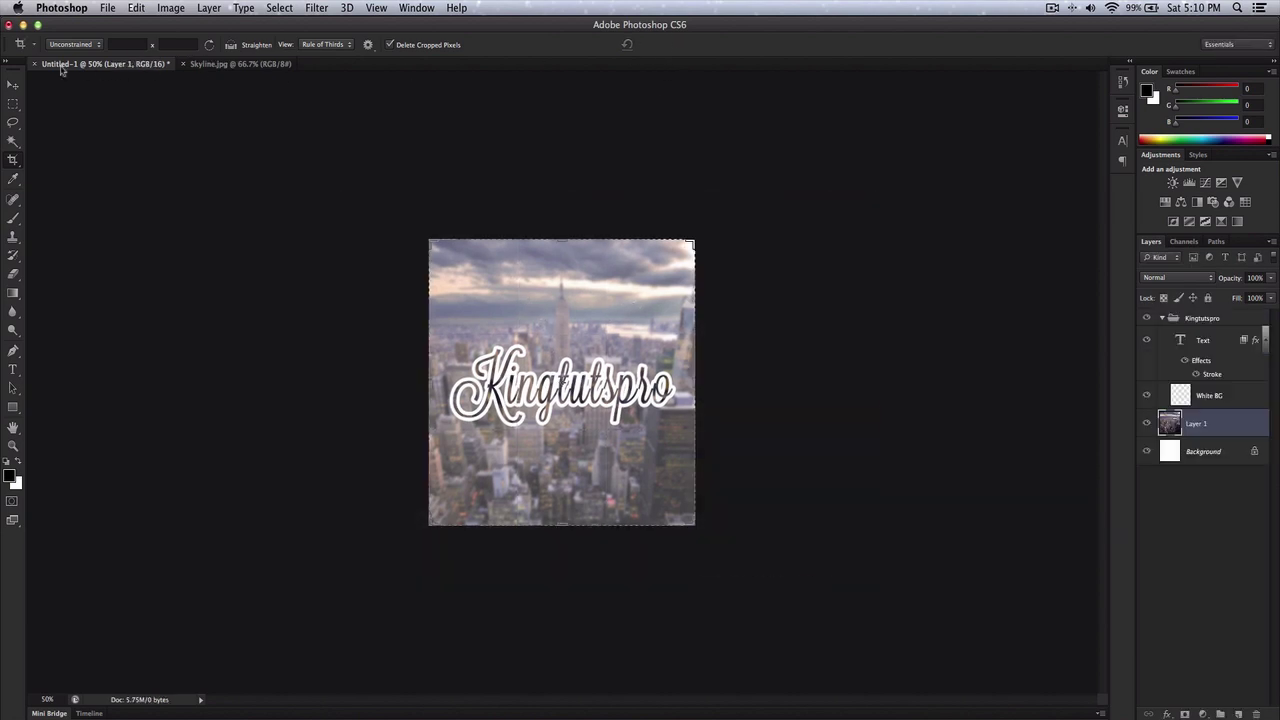
{"action": "key", "text": "v"}
{"action": "key", "text": "super+plus"}
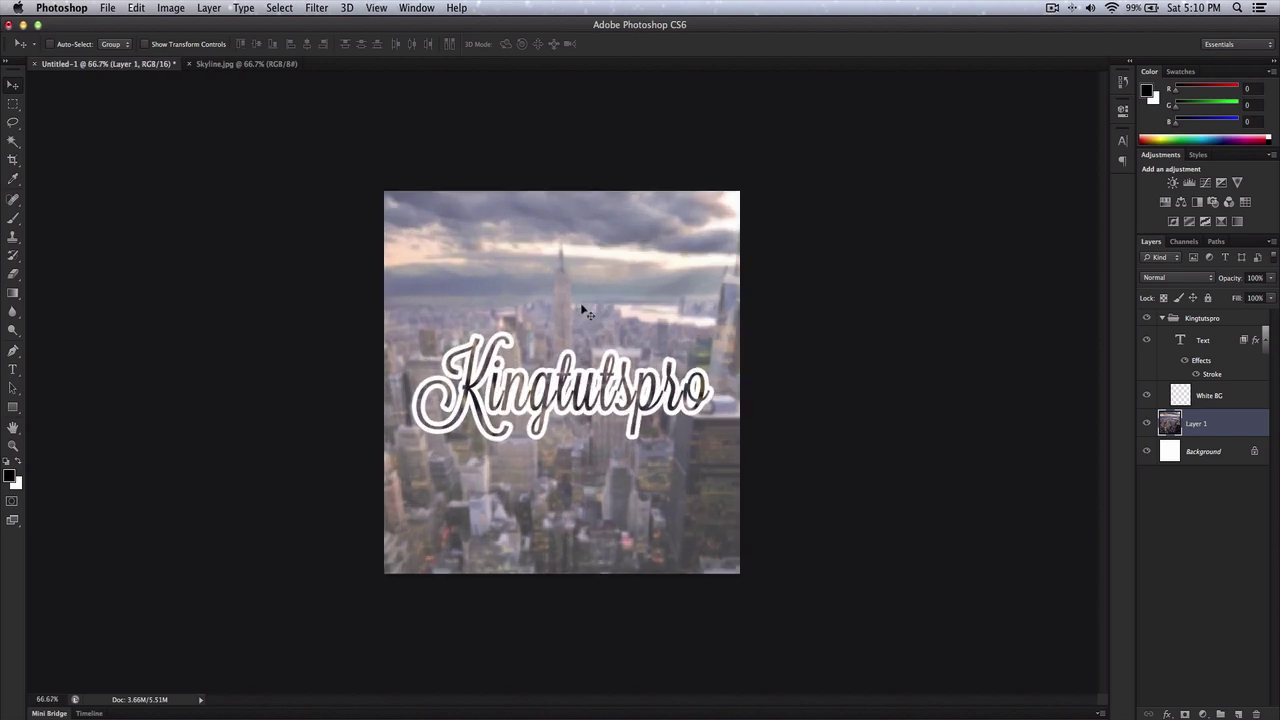
{"action": "key", "text": "super+plus"}
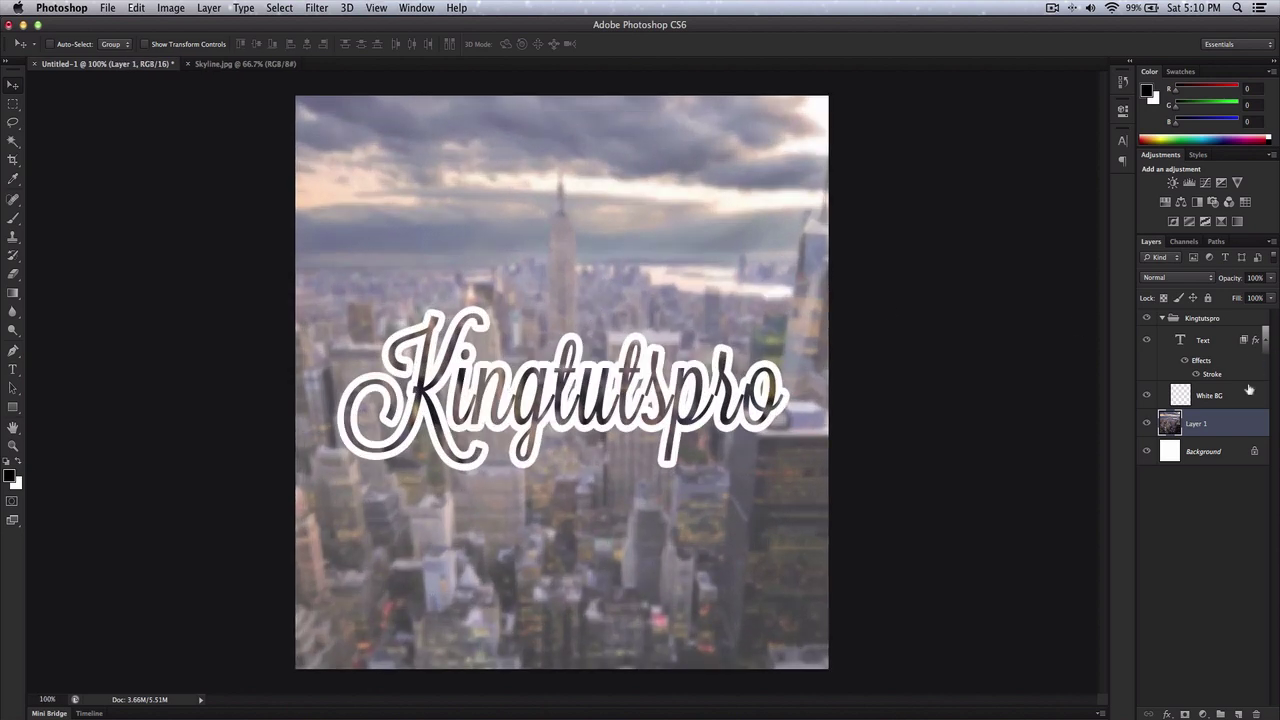
- Enable a Stroke effect on Layer 1 and open its settings
{"action": "double_click", "coordinate": [1235, 426]}
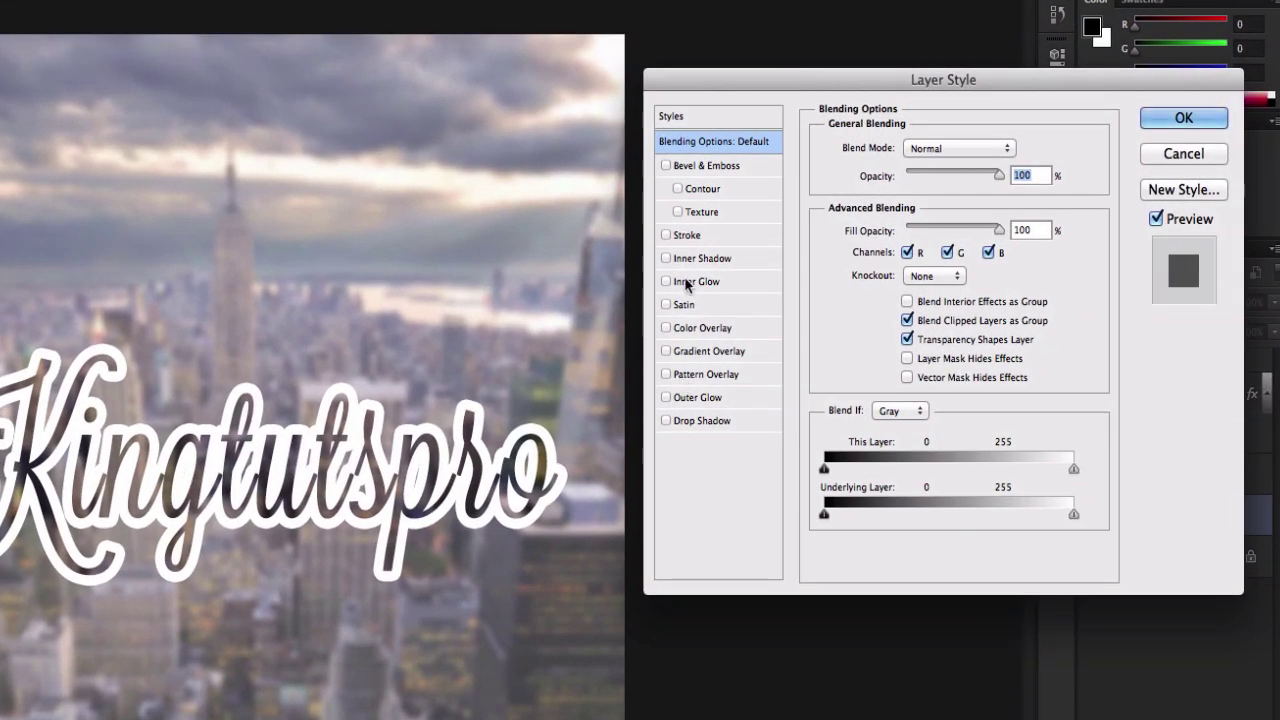
{"action": "left_click", "coordinate": [737, 233]}
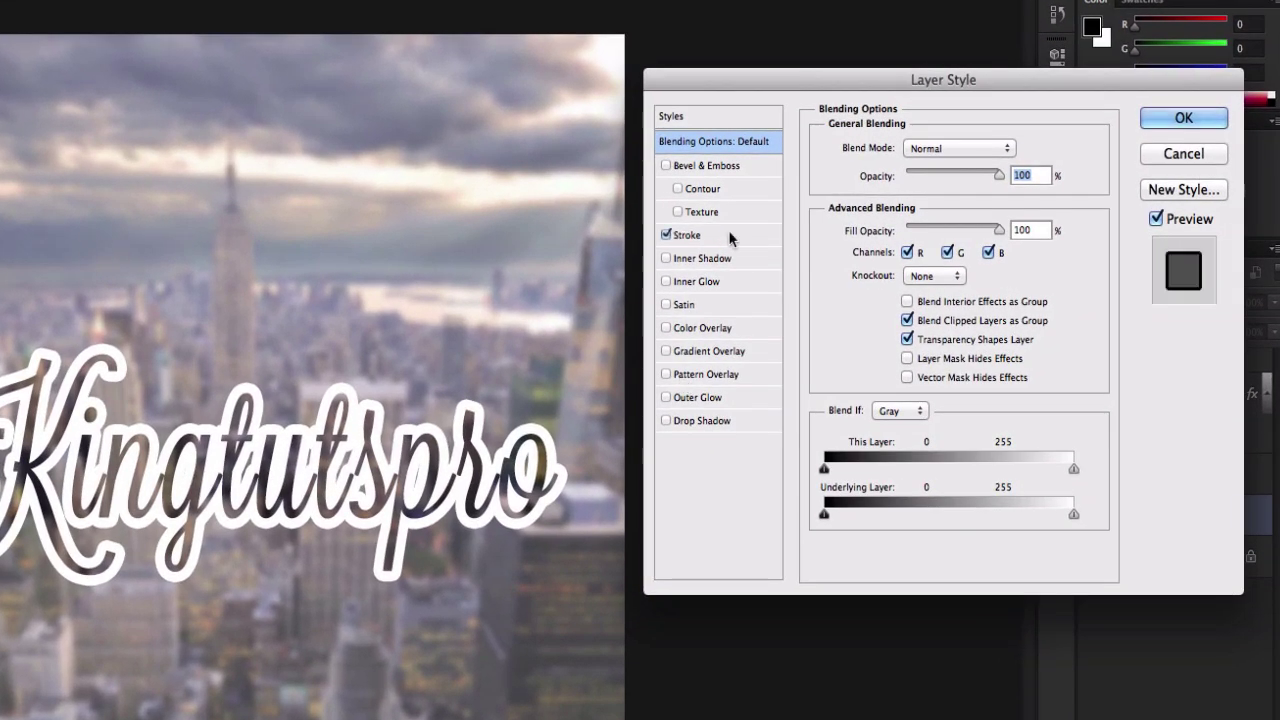
{"action": "left_click", "coordinate": [806, 228]}
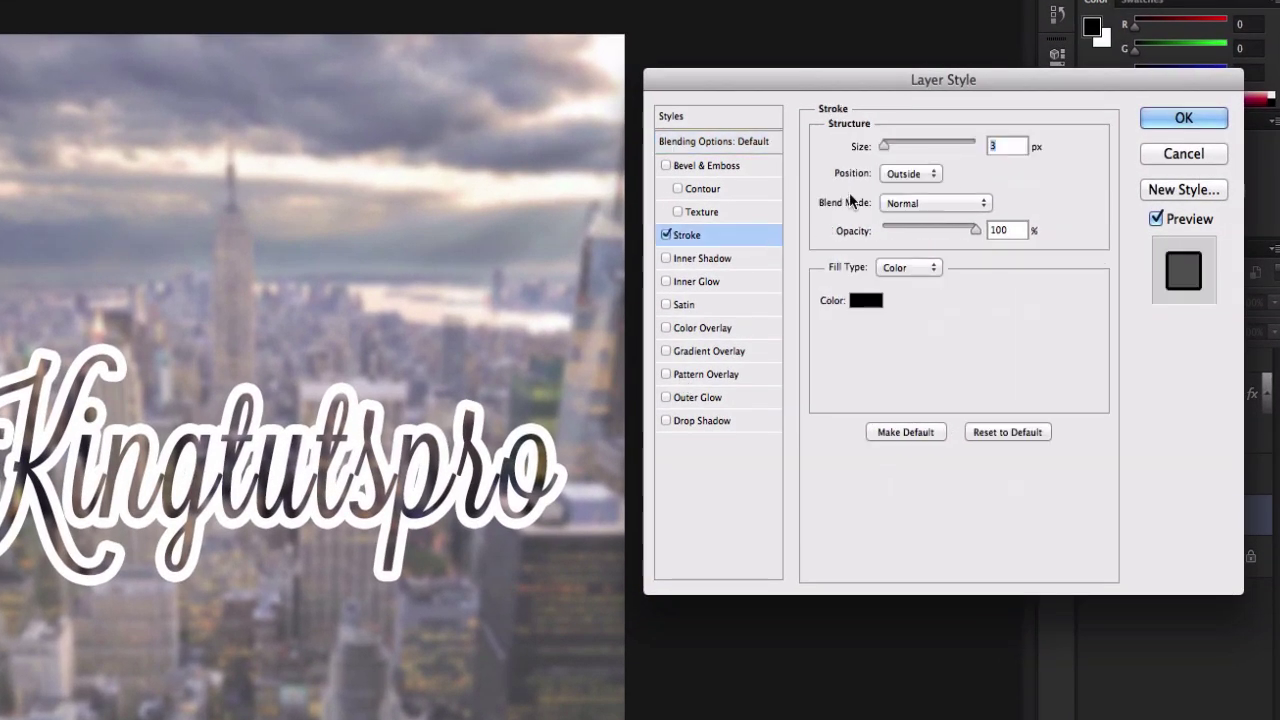
{"action": "left_click", "coordinate": [866, 300]}
{"action": "left_click", "coordinate": [787, 176]}
{"action": "left_click", "coordinate": [789, 166]}
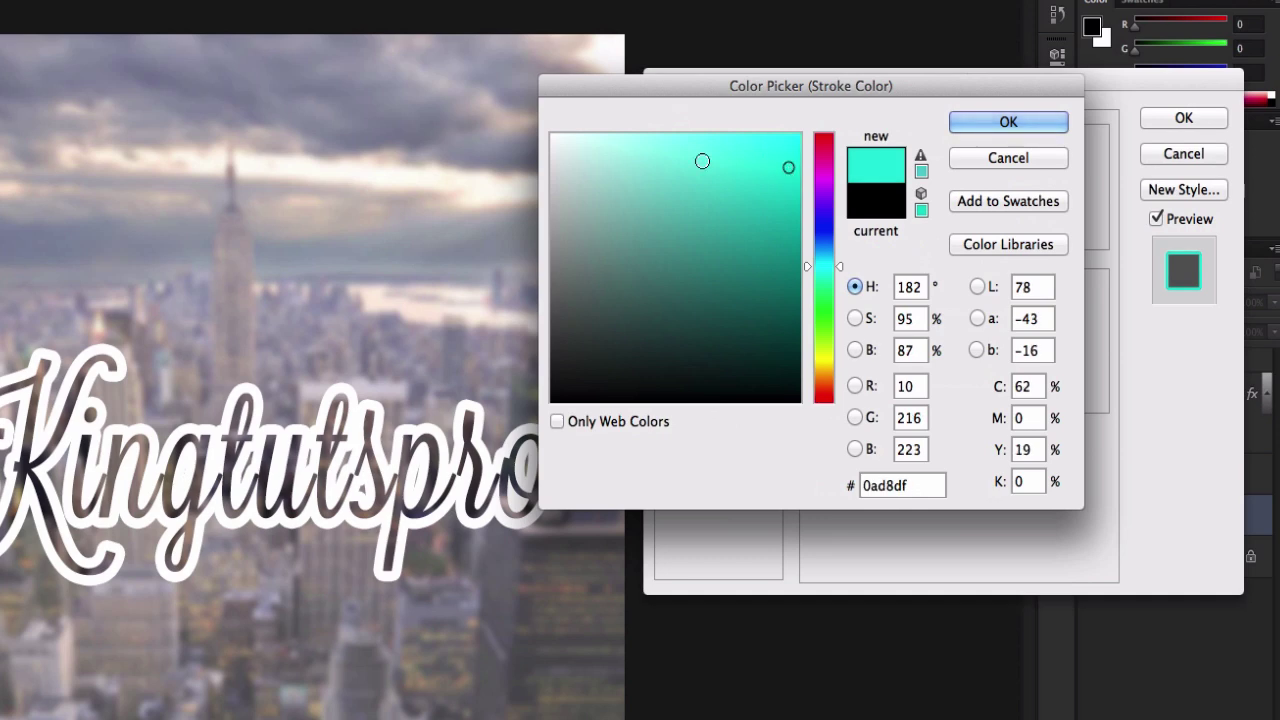
{"action": "left_click", "coordinate": [1008, 157]}
- Set the Layer 1 stroke size to 35 px and its position to Inside
{"action": "left_click_drag", "start_coordinate": [885, 147], "coordinate": [898, 148]}
{"action": "left_click", "coordinate": [910, 173]}
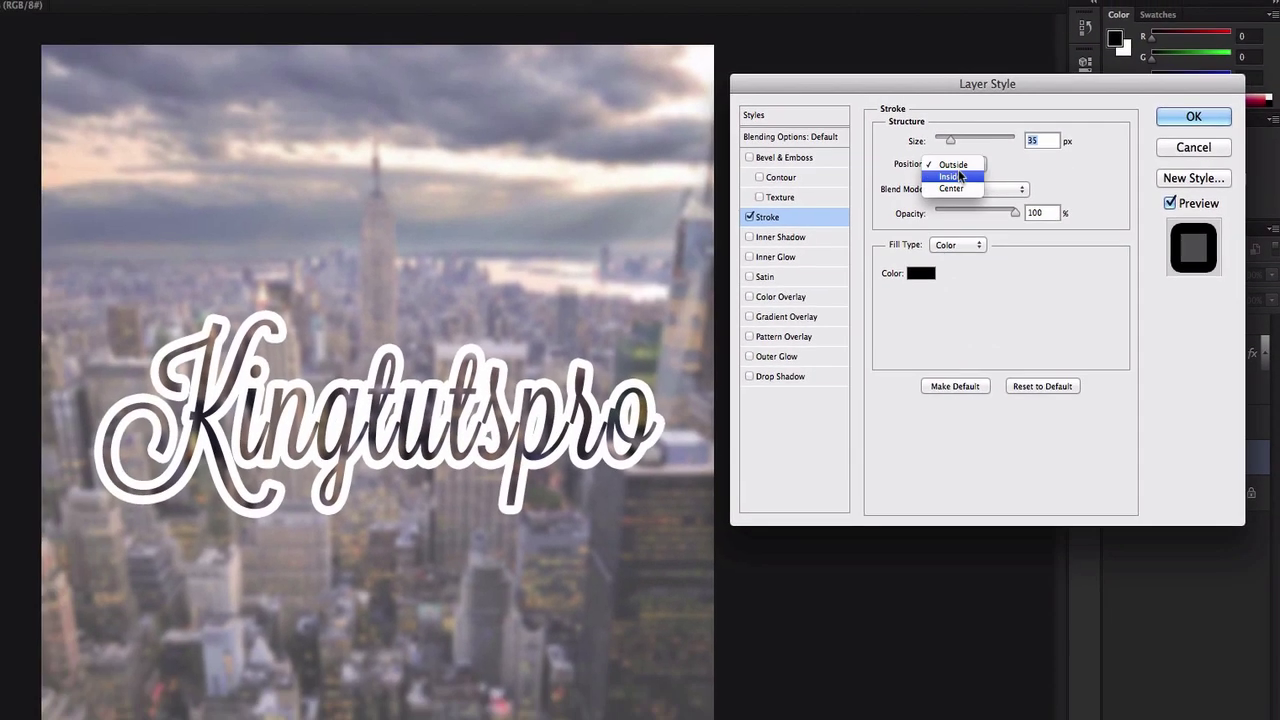
{"action": "left_click", "coordinate": [960, 177]}
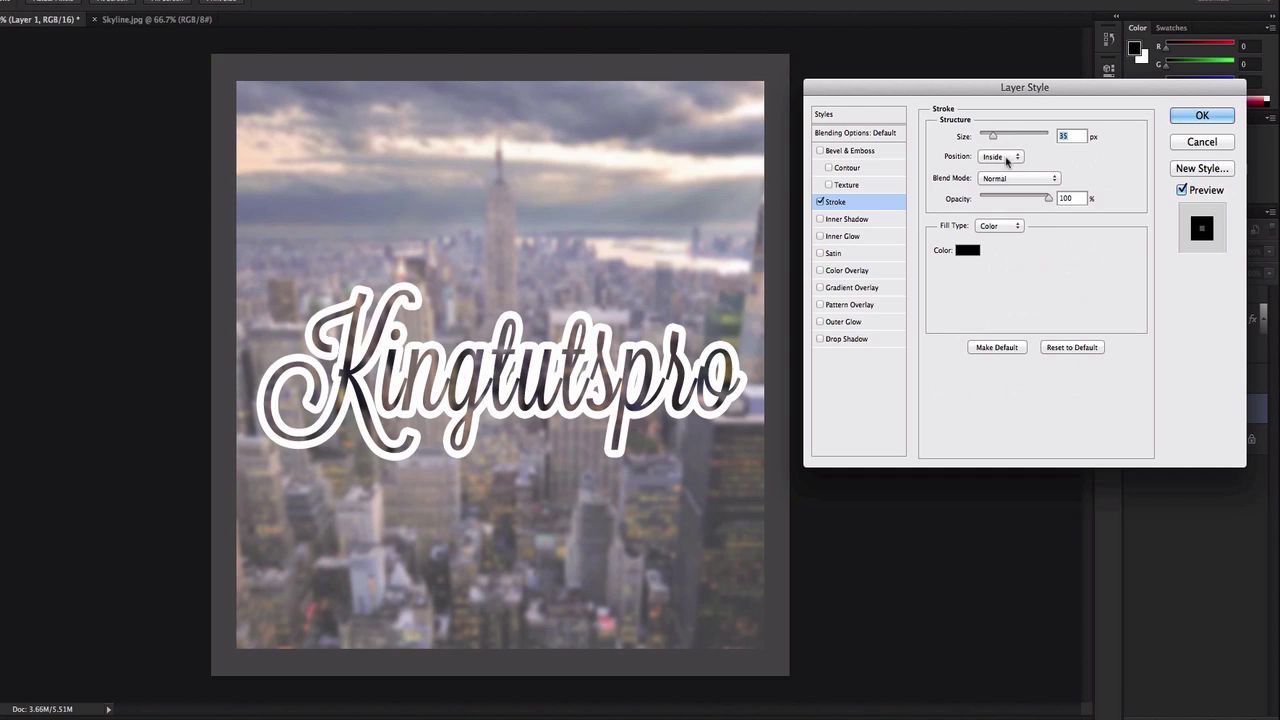
- Try the Outside position for the Layer 1 stroke, and return it to Inside
{"action": "left_click", "coordinate": [1007, 157]}
{"action": "left_click", "coordinate": [1005, 145]}
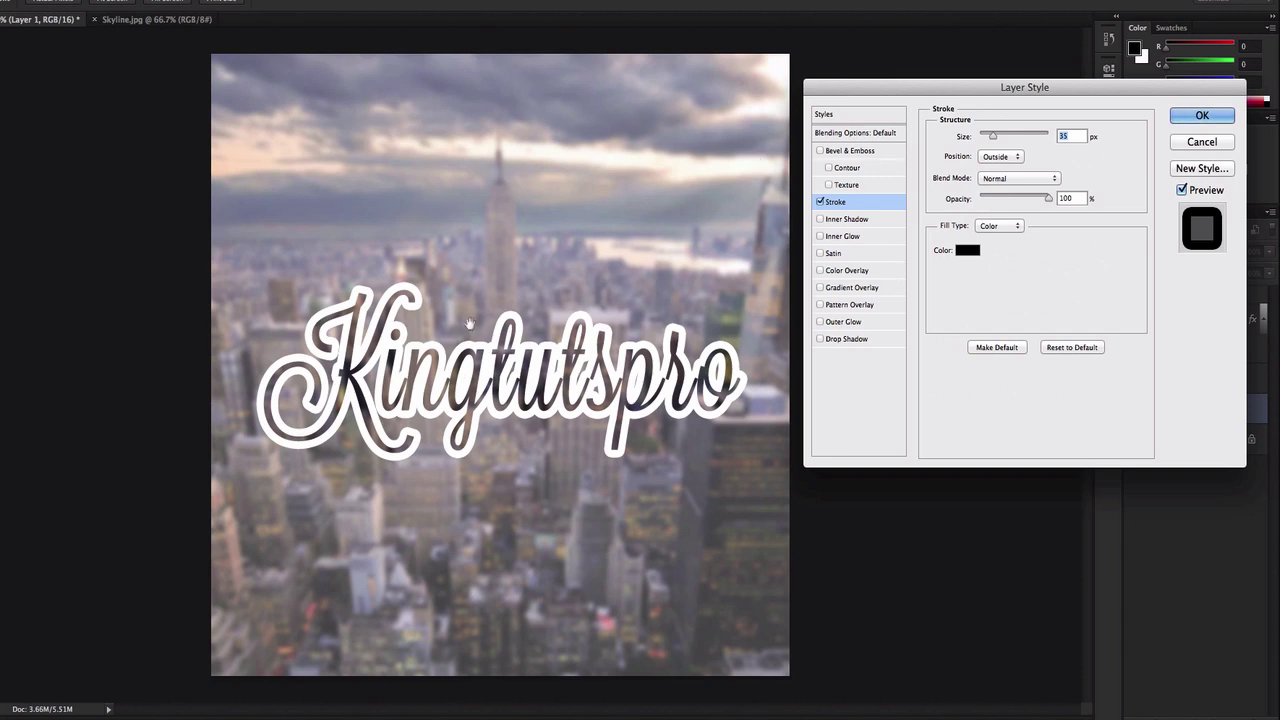
{"action": "left_click", "coordinate": [996, 158]}
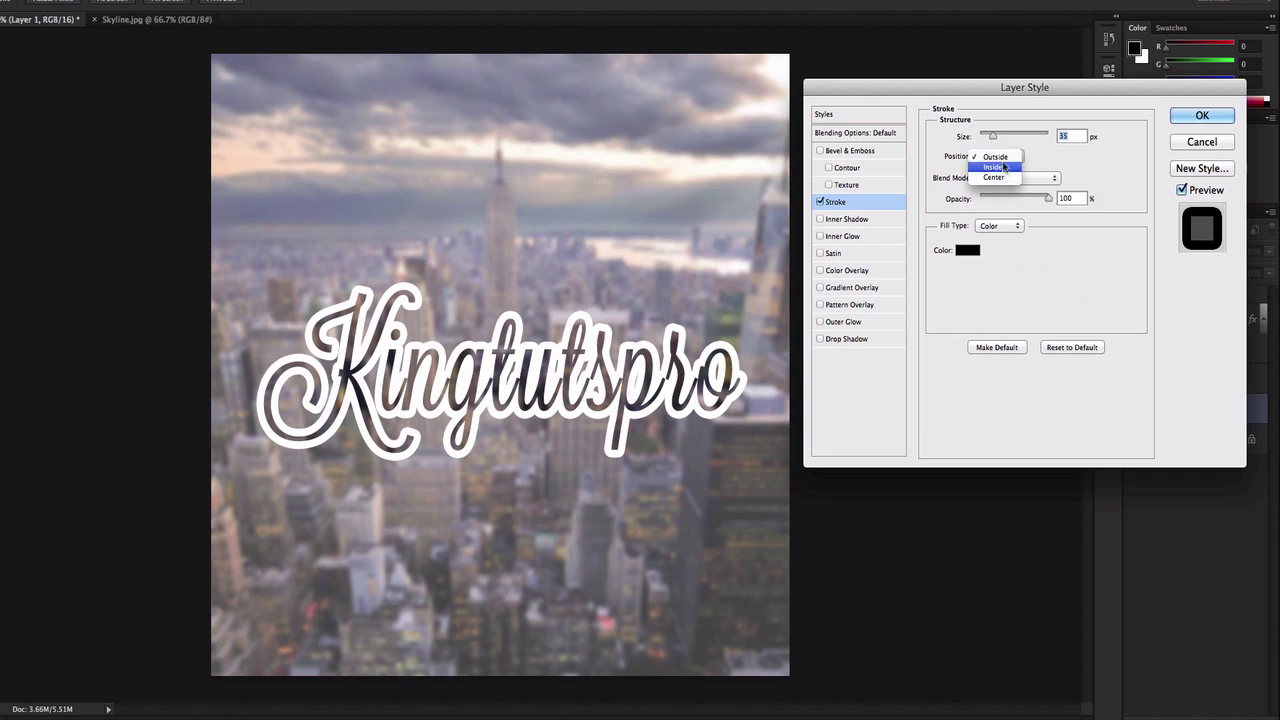
{"action": "left_click", "coordinate": [990, 169]}
- Set the Layer 1 stroke to 27 px in white (ffffff) at 100% opacity and apply the effect
{"action": "left_click_drag", "start_coordinate": [994, 137], "coordinate": [989, 137]}
{"action": "left_click_drag", "start_coordinate": [990, 137], "coordinate": [992, 138]}
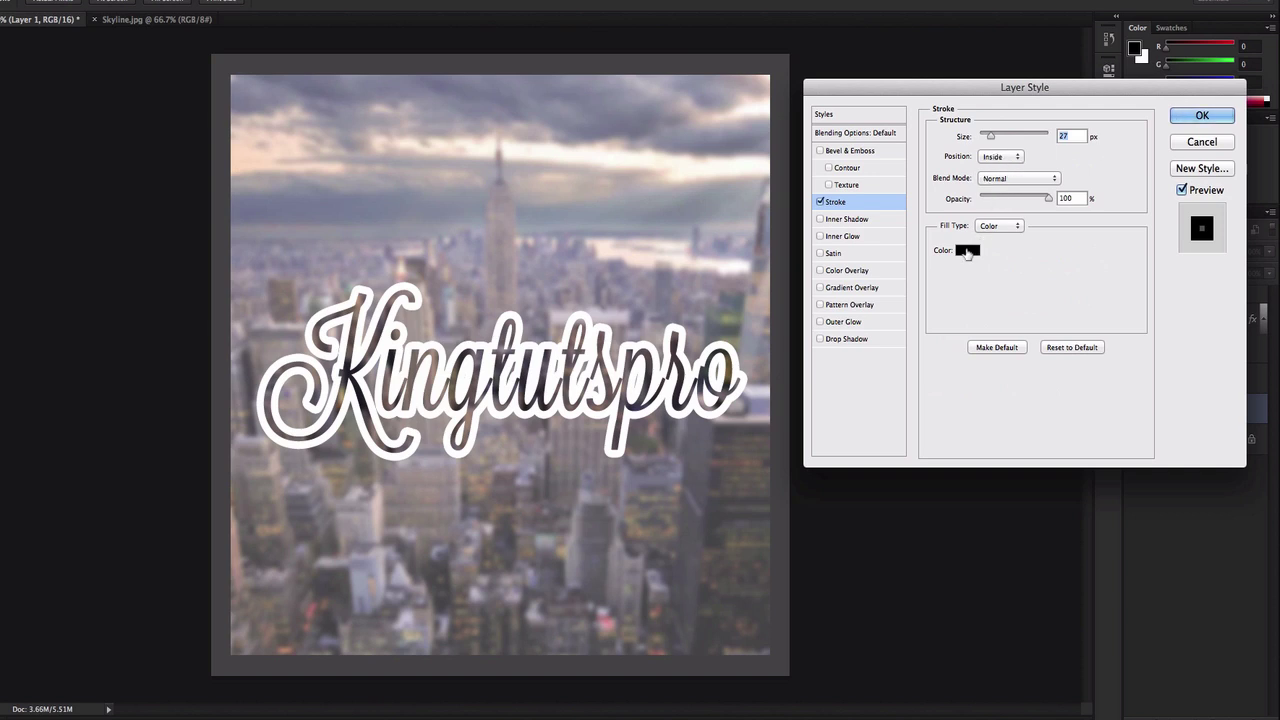
{"action": "left_click", "coordinate": [966, 250]}
{"action": "left_click", "coordinate": [831, 158]}
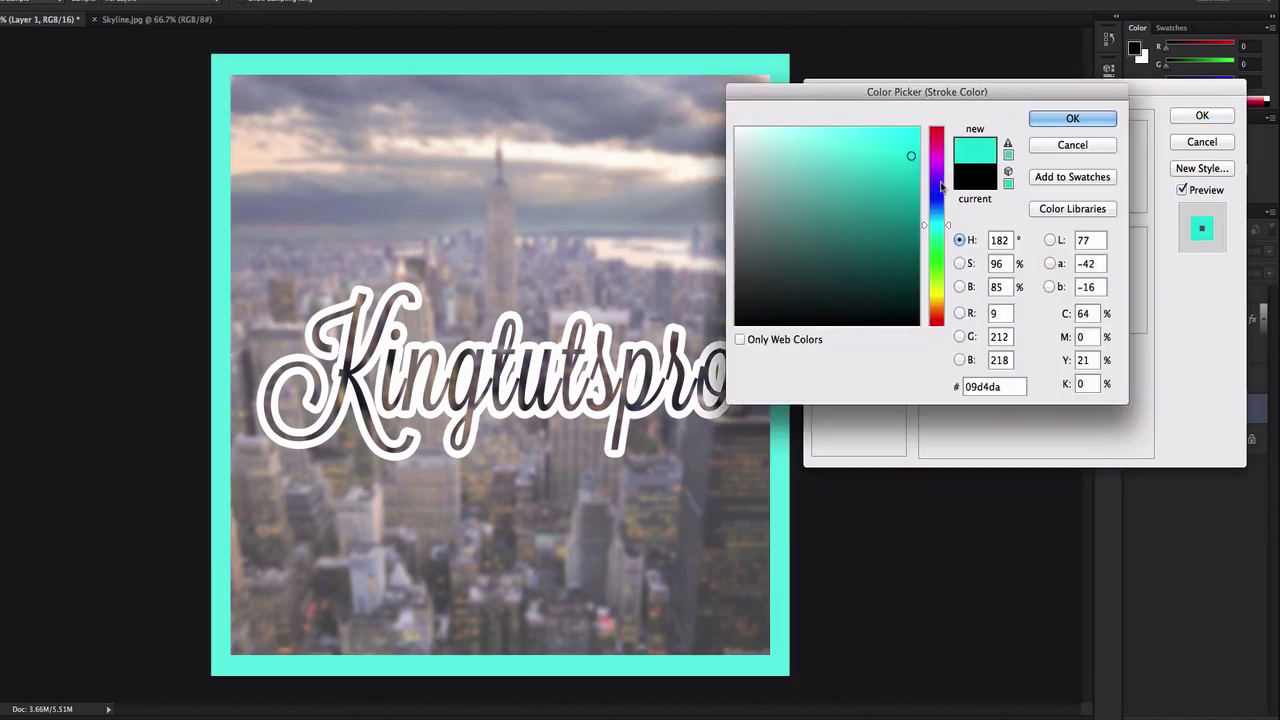
{"action": "left_click", "coordinate": [936, 138]}
{"action": "left_click", "coordinate": [902, 140]}
{"action": "left_click", "coordinate": [737, 129]}
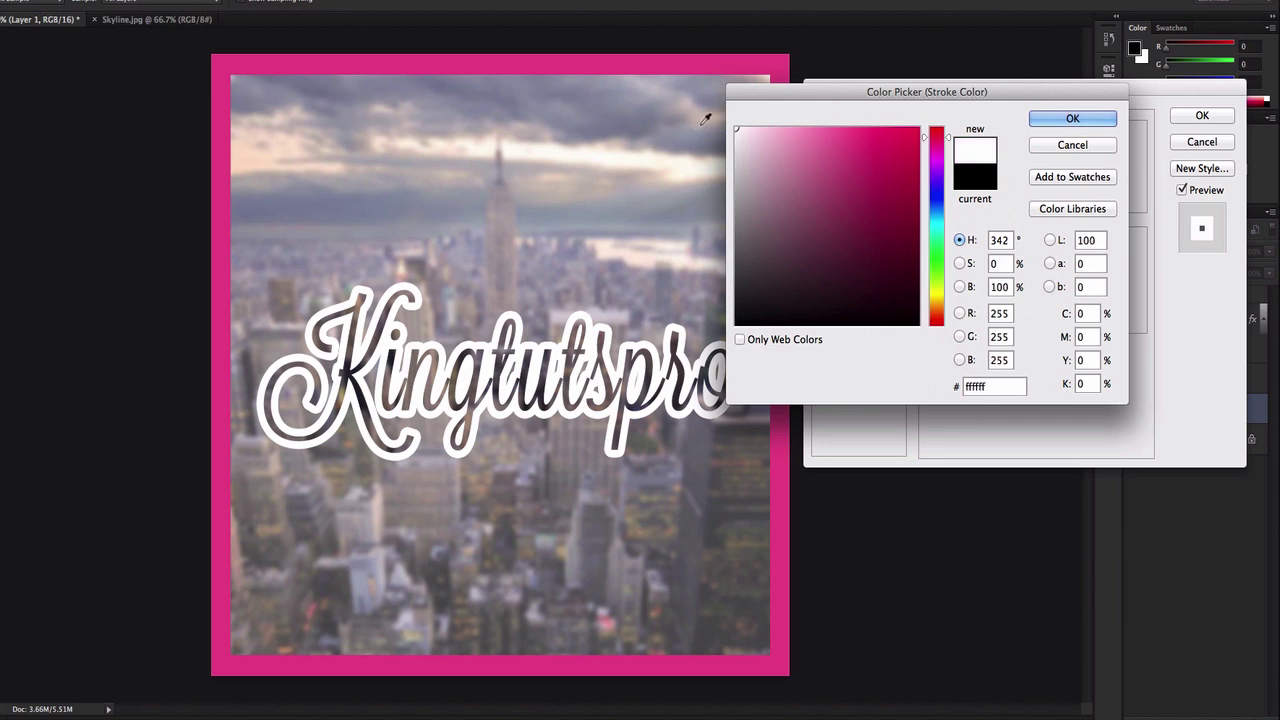
{"action": "left_click", "coordinate": [1073, 119]}
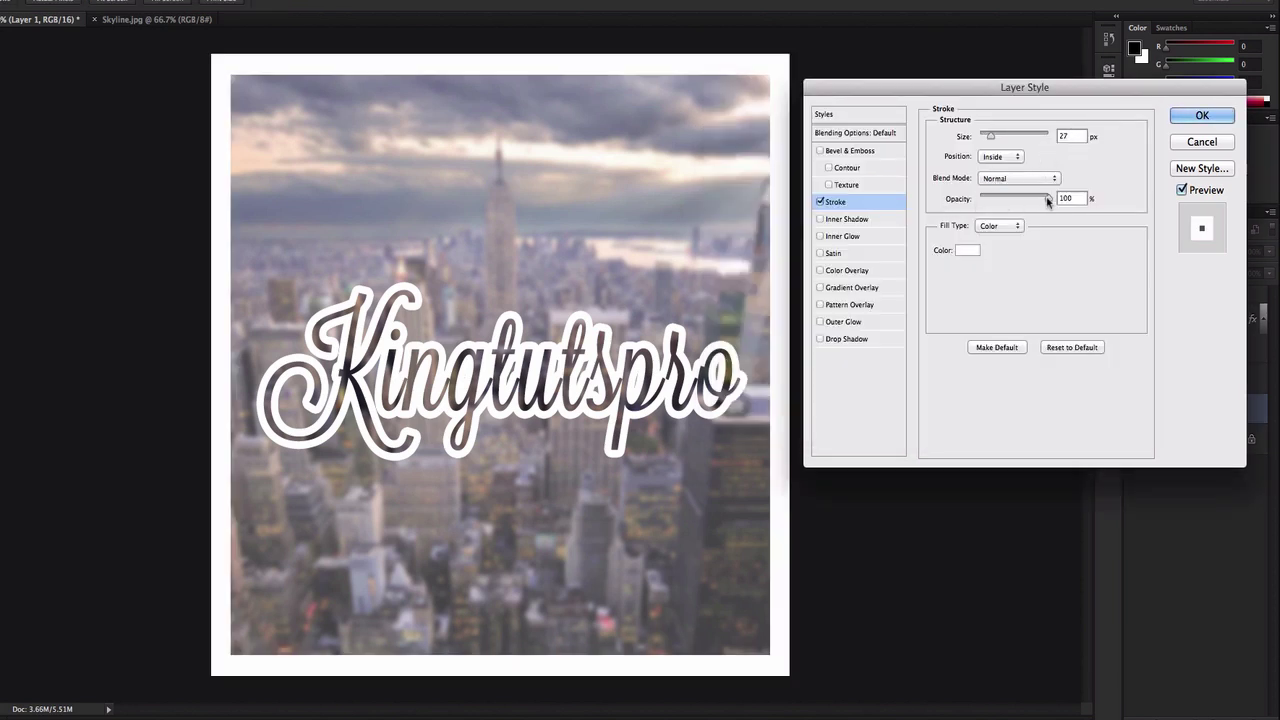
{"action": "left_click_drag", "start_coordinate": [1047, 199], "coordinate": [1078, 199]}
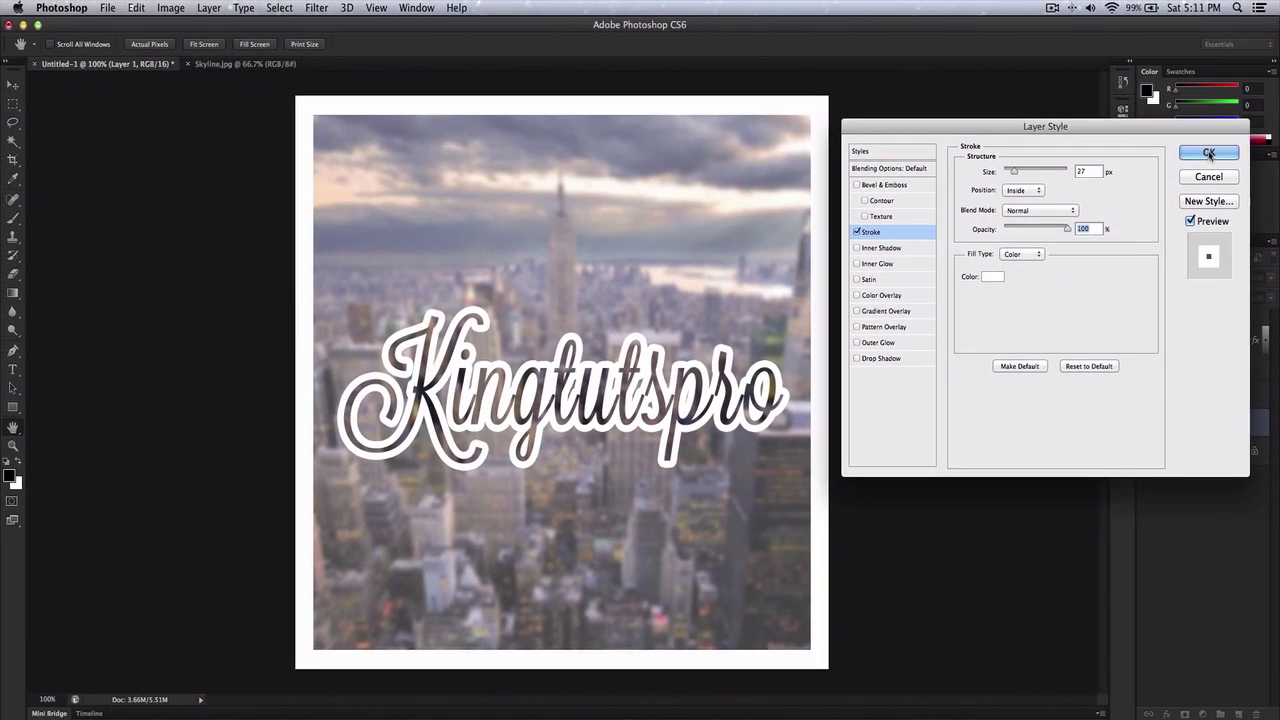
{"action": "left_click", "coordinate": [1202, 119]}
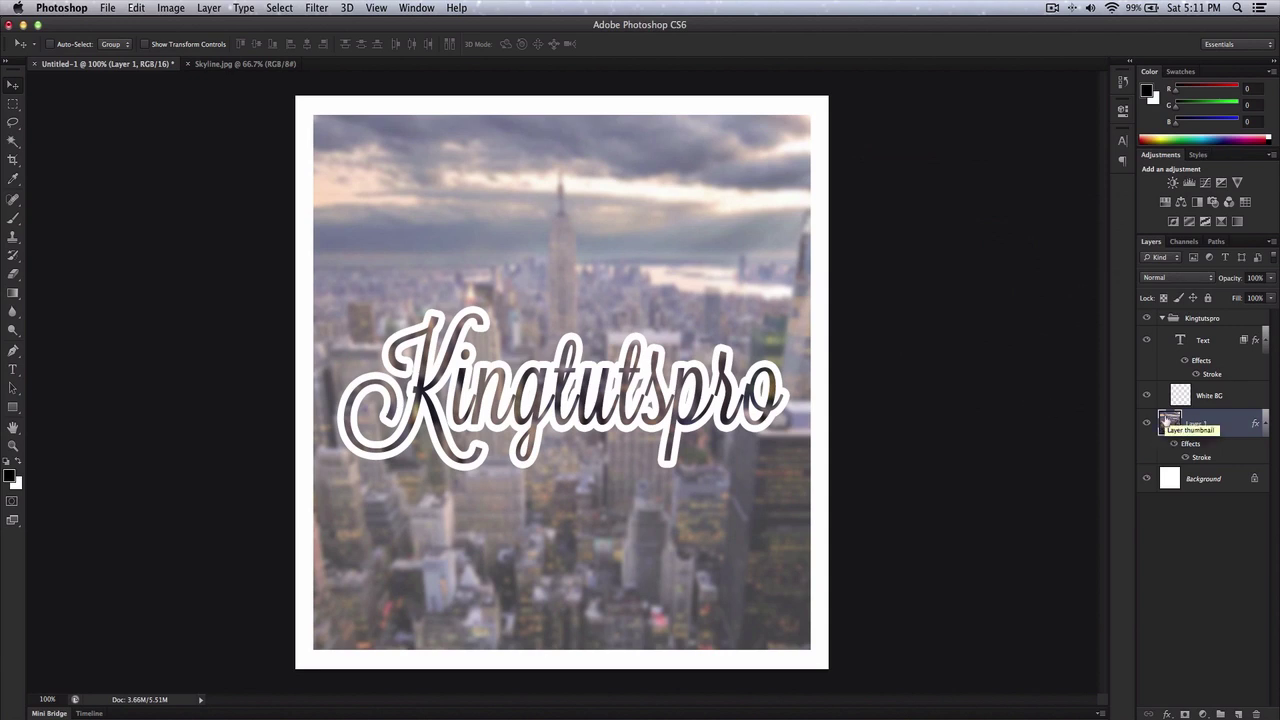
- Move the Kingtutspro text on the Text layer slightly lower within the white border
{"action": "key", "text": "super+minus"}
{"action": "key", "text": "super+minus"}
{"action": "key", "text": "super+minus"}
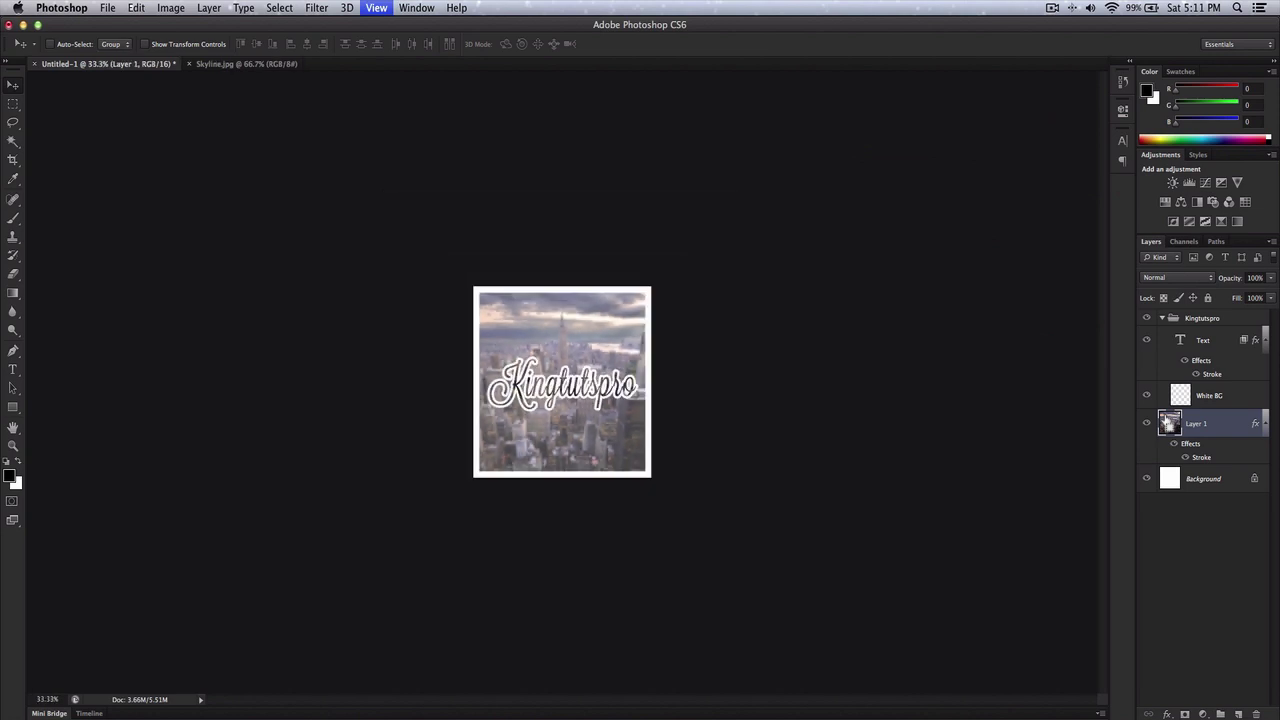
{"action": "key", "text": "super+plus"}
{"action": "key", "text": "super+plus"}
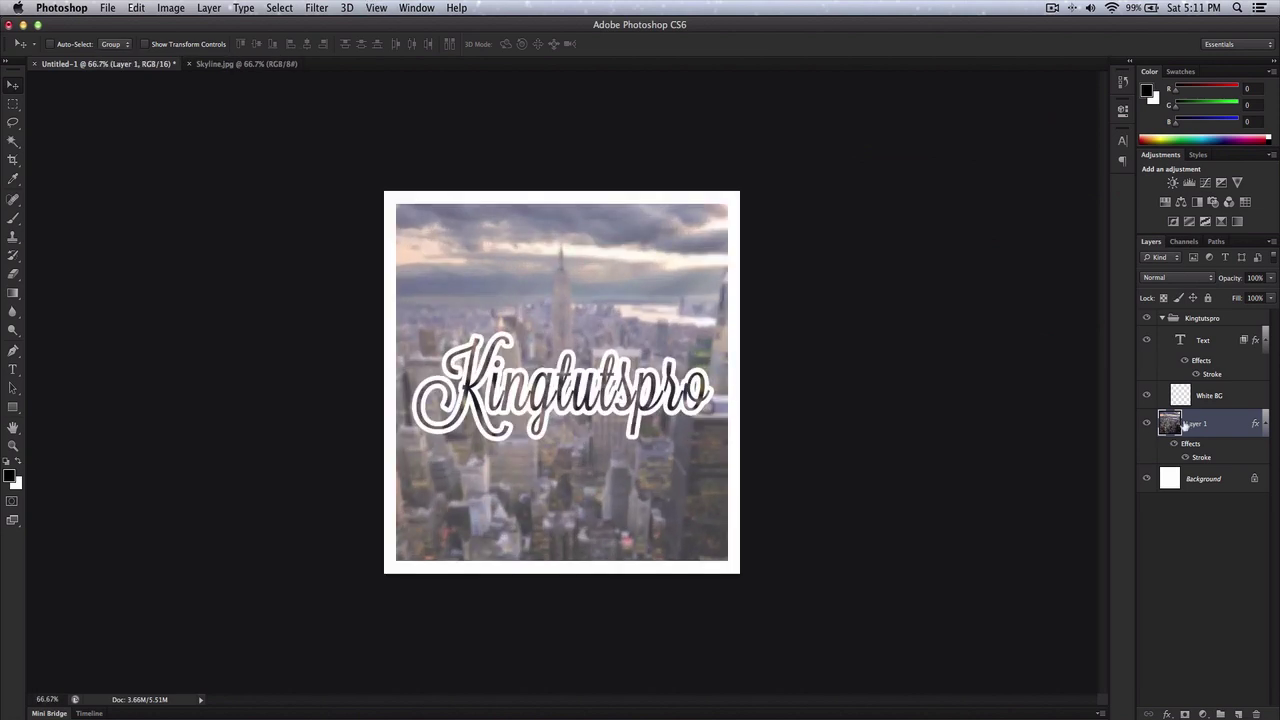
{"action": "left_click", "coordinate": [1212, 346]}
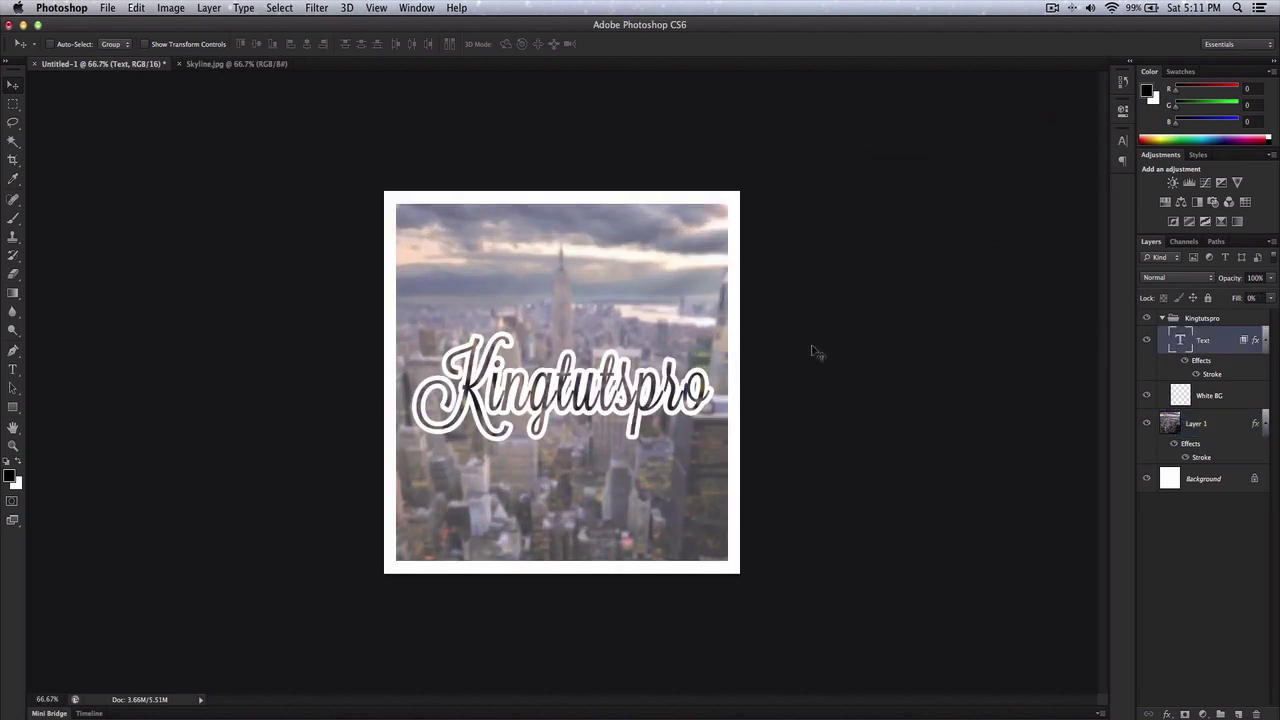
{"action": "left_click_drag", "start_coordinate": [594, 396], "coordinate": [590, 398]}
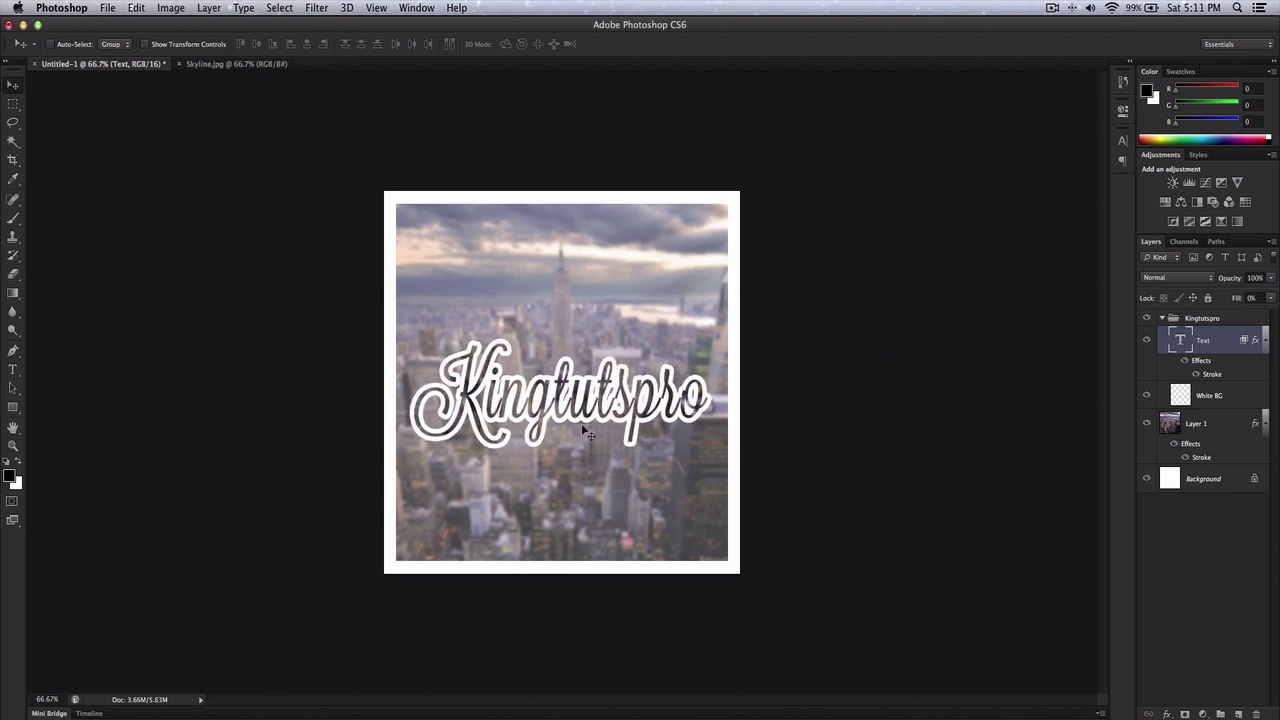
- Show the rulers and place a horizontal guide through the middle of the Kingtutspro text
{"action": "key", "text": "super+r"}
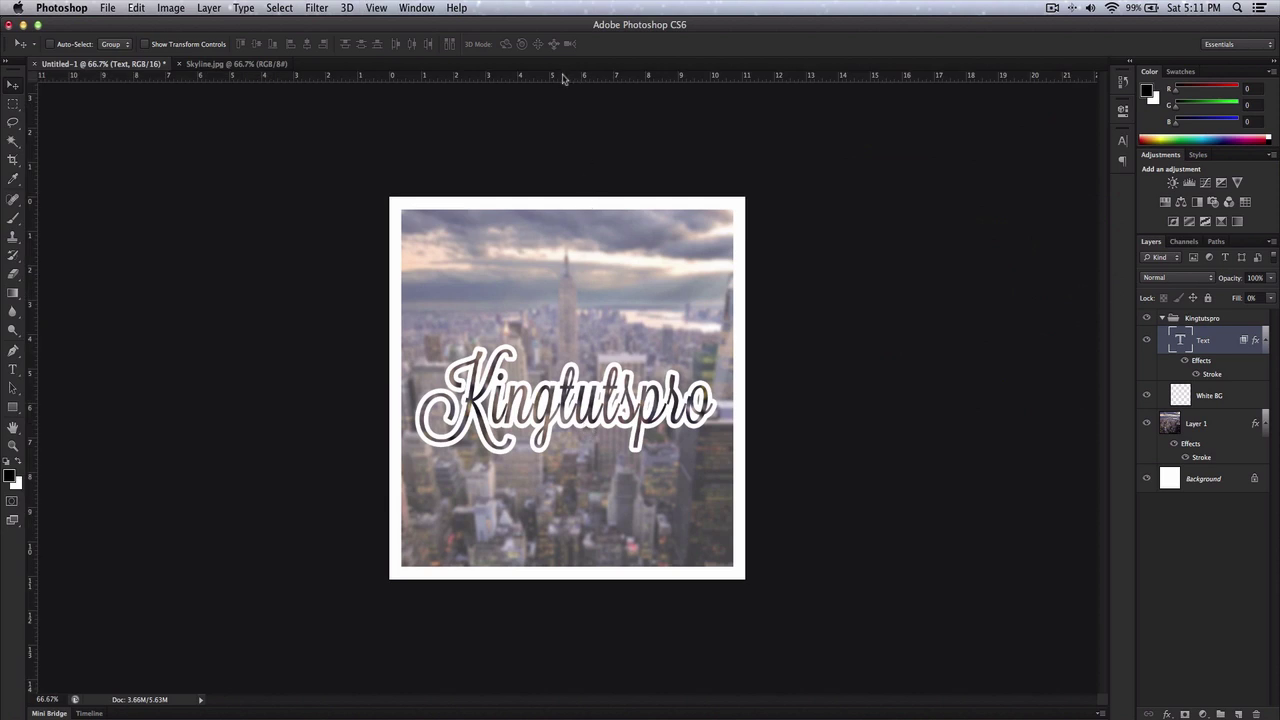
{"action": "left_click_drag", "start_coordinate": [561, 79], "coordinate": [590, 400]}
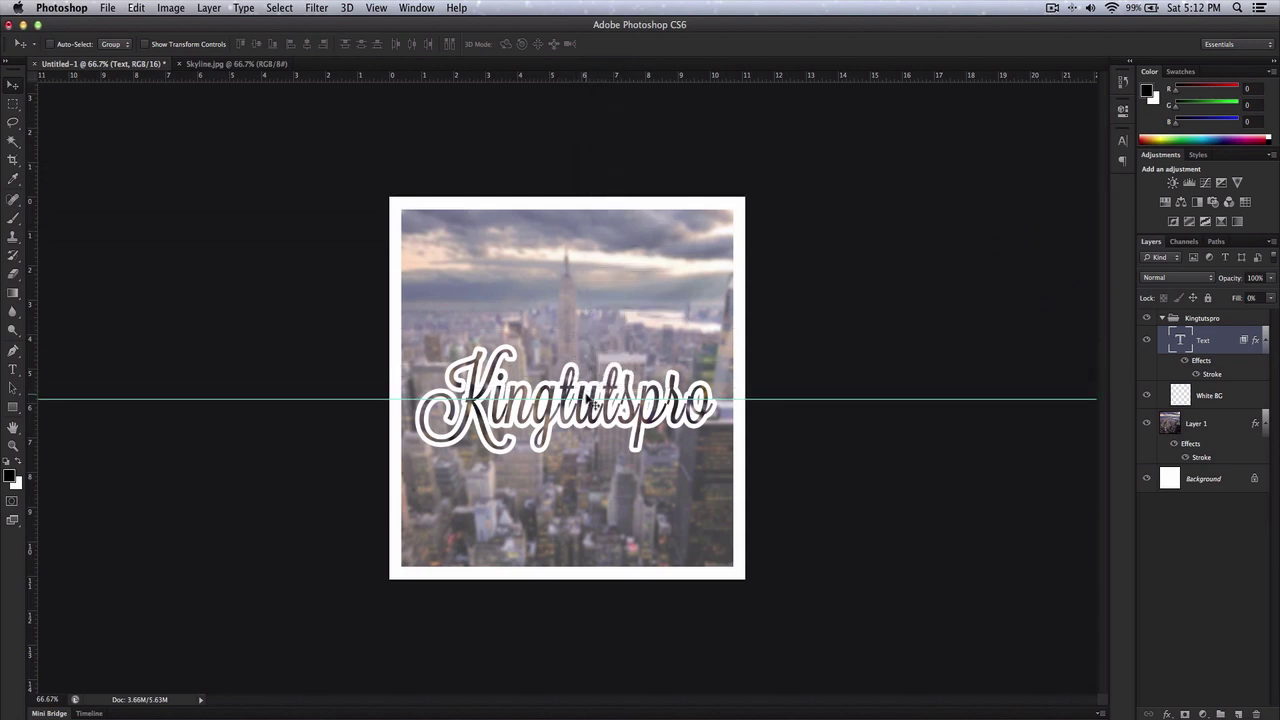
- Check the Snap To options and place a vertical guide at the horizontal centre of the canvas
{"action": "key", "text": "super+plus"}
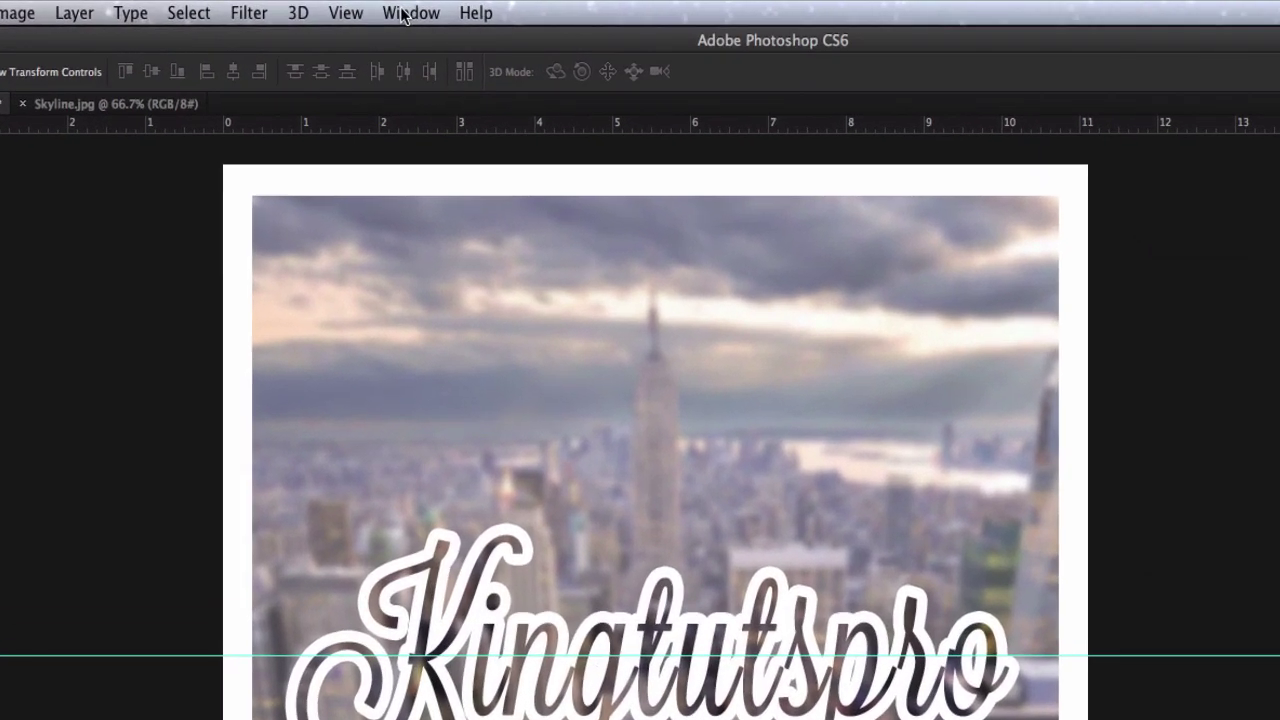
{"action": "left_click", "coordinate": [387, 10]}
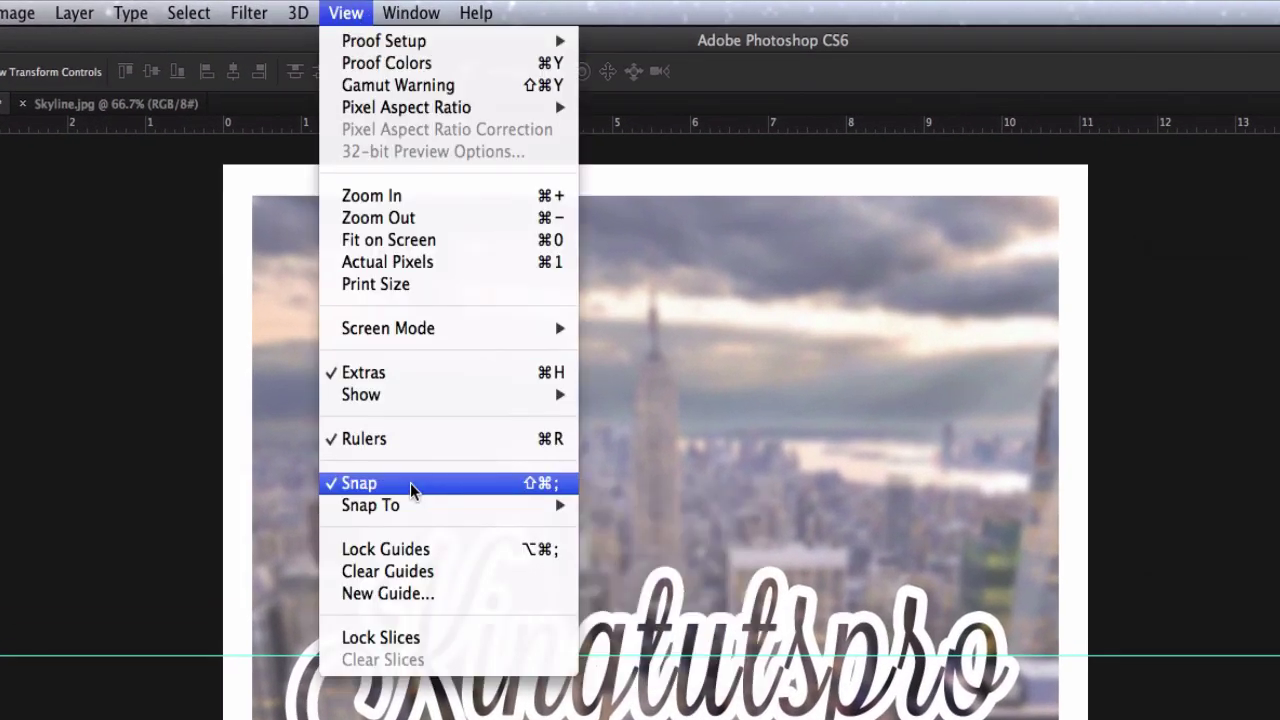
{"action": "mouse_move", "coordinate": [425, 505]}
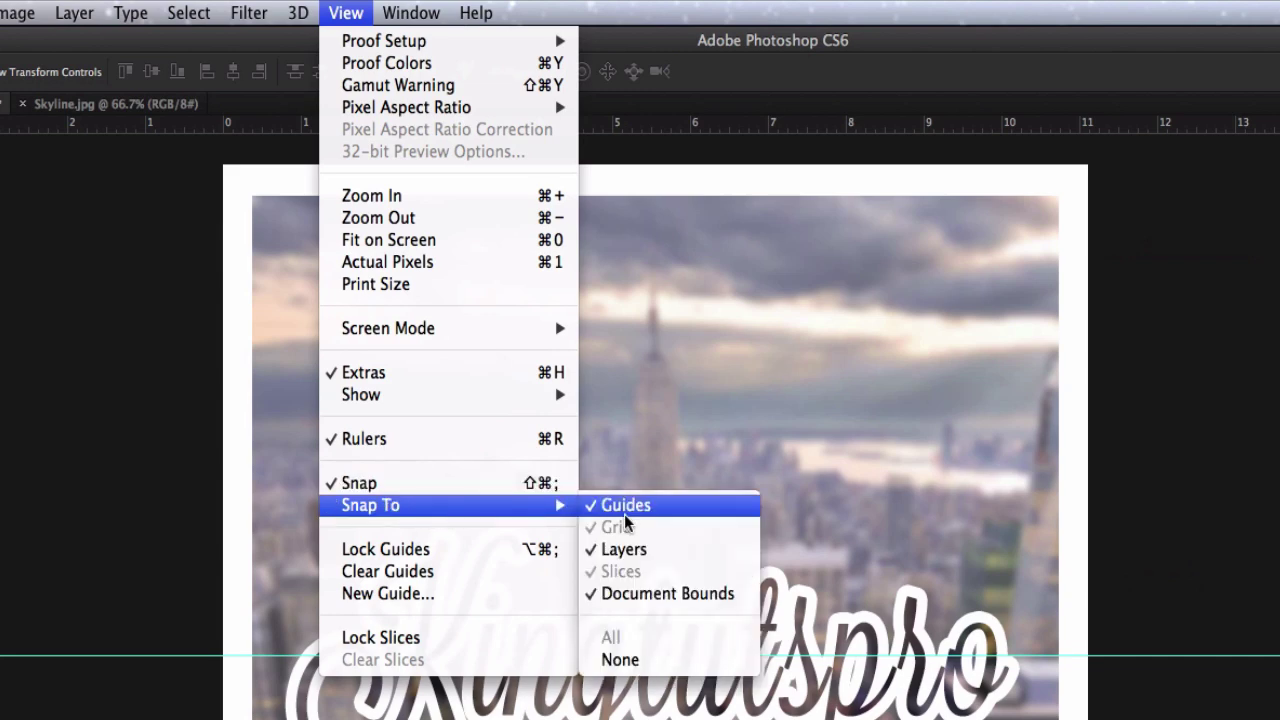
{"action": "left_click", "coordinate": [800, 519]}
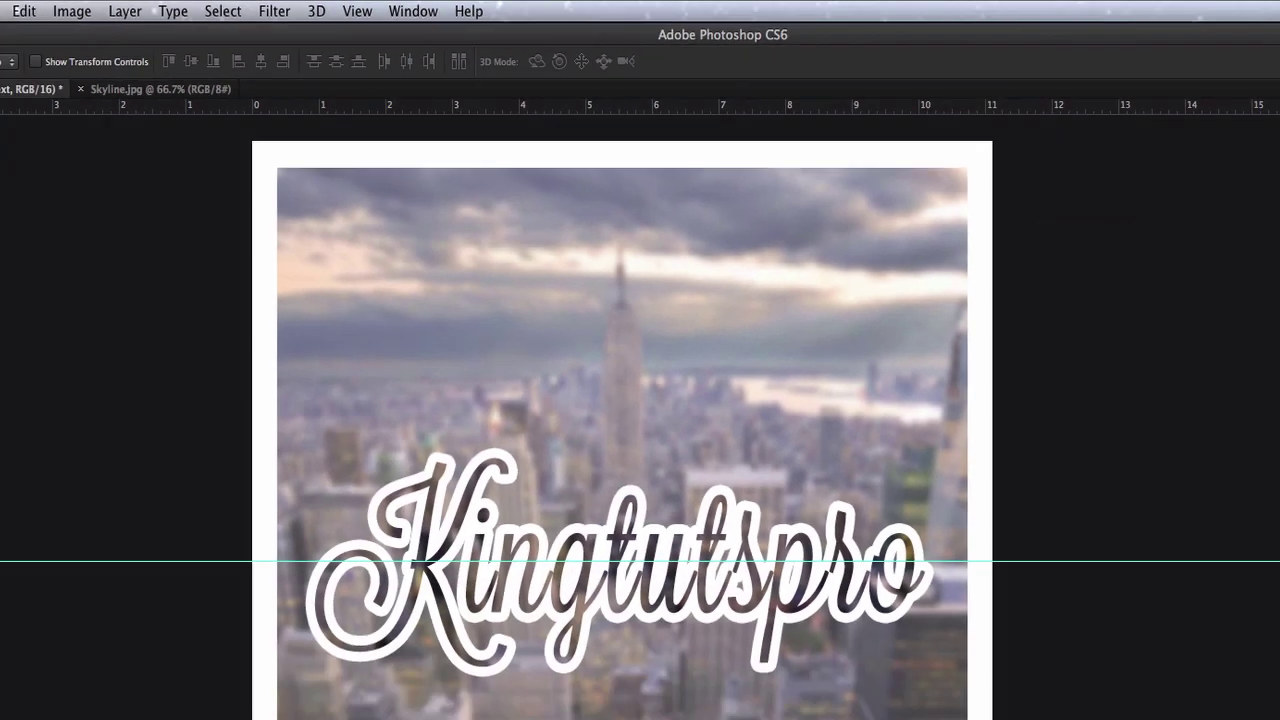
{"action": "left_click_drag", "start_coordinate": [36, 283], "coordinate": [79, 290]}
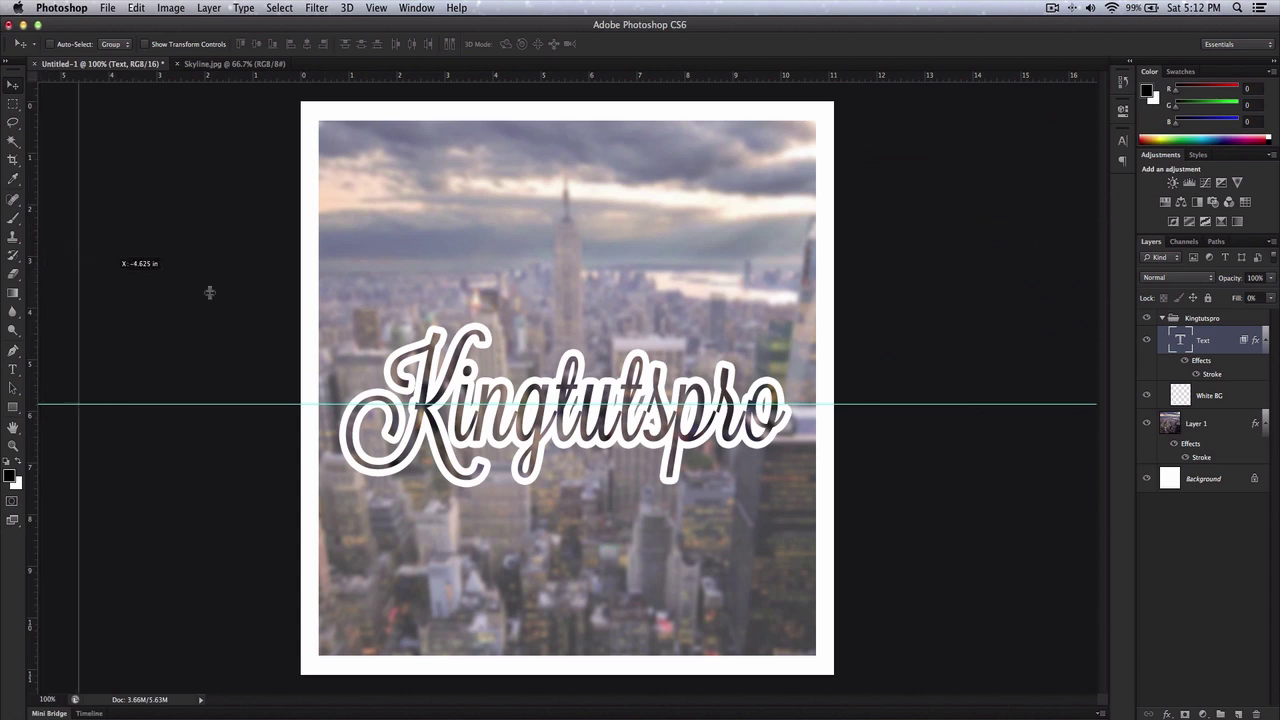
{"action": "left_click_drag", "start_coordinate": [209, 292], "coordinate": [566, 305]}
{"action": "mouse_move", "coordinate": [656, 390]}
{"action": "left_mouse_down"}
{"action": "mouse_move", "coordinate": [642, 377]}
{"action": "mouse_move", "coordinate": [656, 391]}
{"action": "left_mouse_up"}
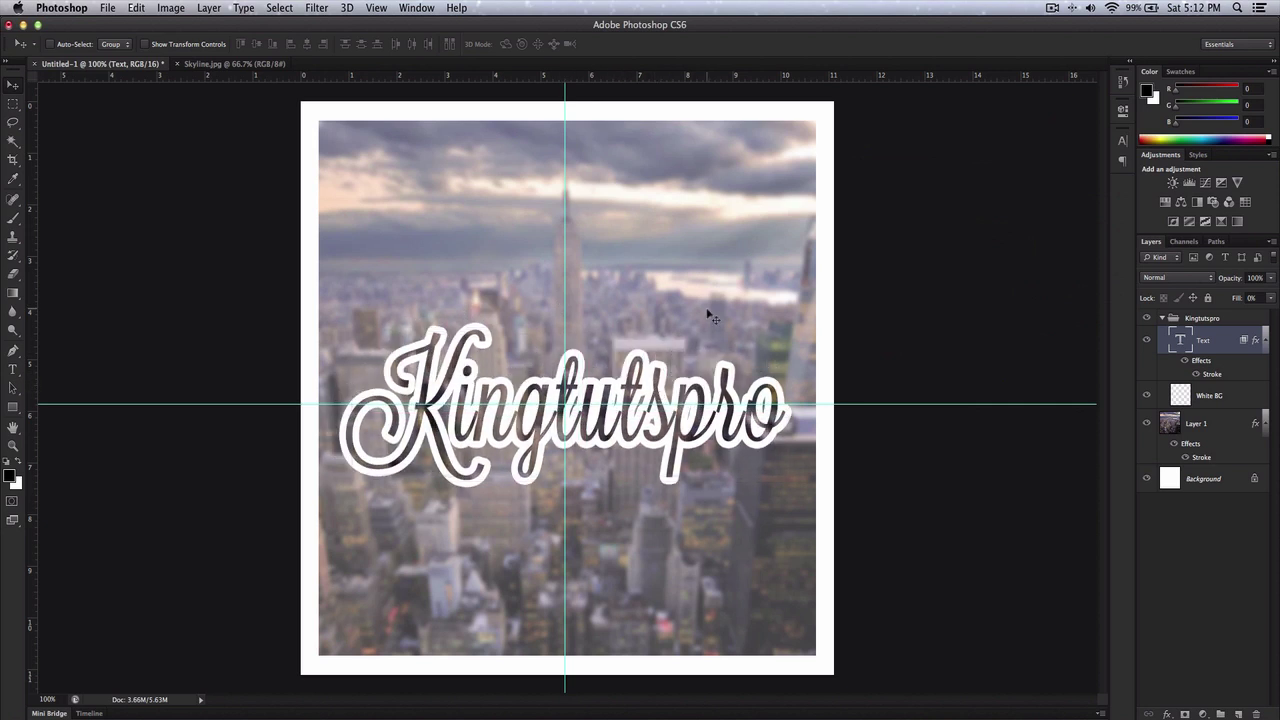
- Examine the bordered avatar and its centring against the guides at reduced and full size
{"action": "key", "text": "super+minus"}
{"action": "key", "text": "super+minus"}
{"action": "key", "text": "super+minus"}
{"action": "key", "text": "super+minus"}
{"action": "key", "text": "super+minus"}
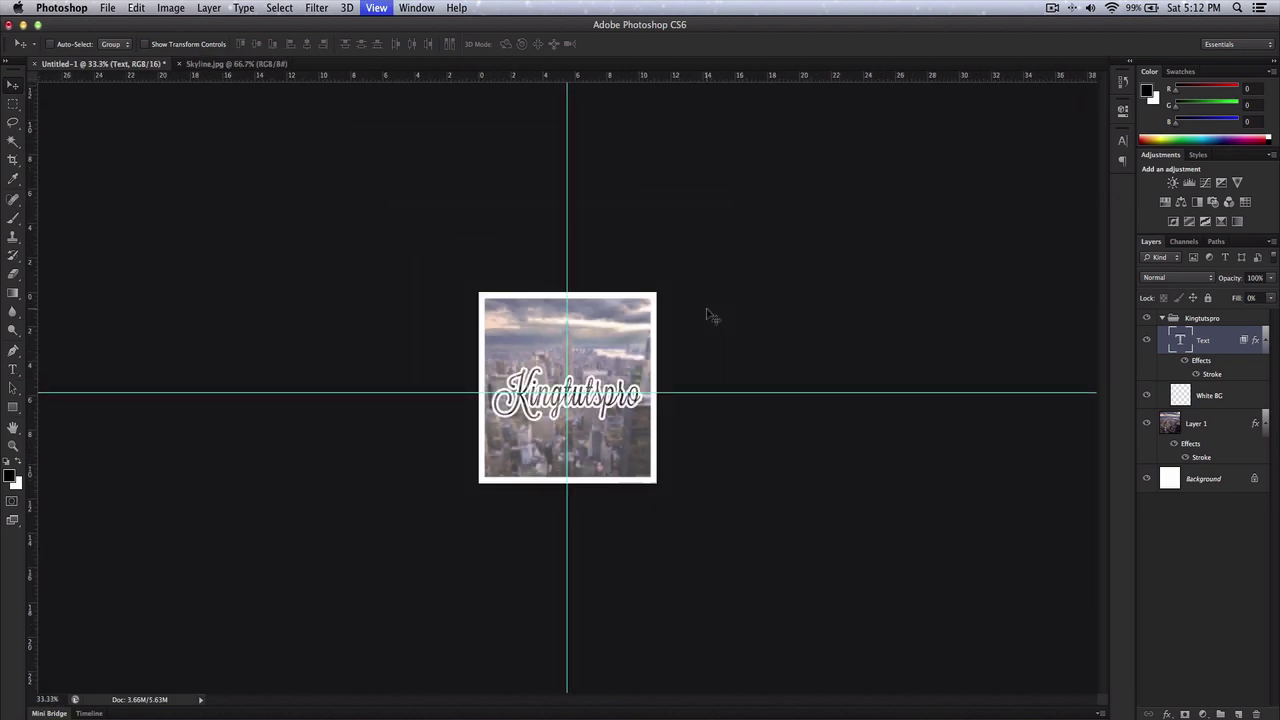
{"action": "key", "text": "super+plus"}
{"action": "key", "text": "super+plus"}
{"action": "key", "text": "super+plus"}
{"action": "key", "text": "super+plus"}
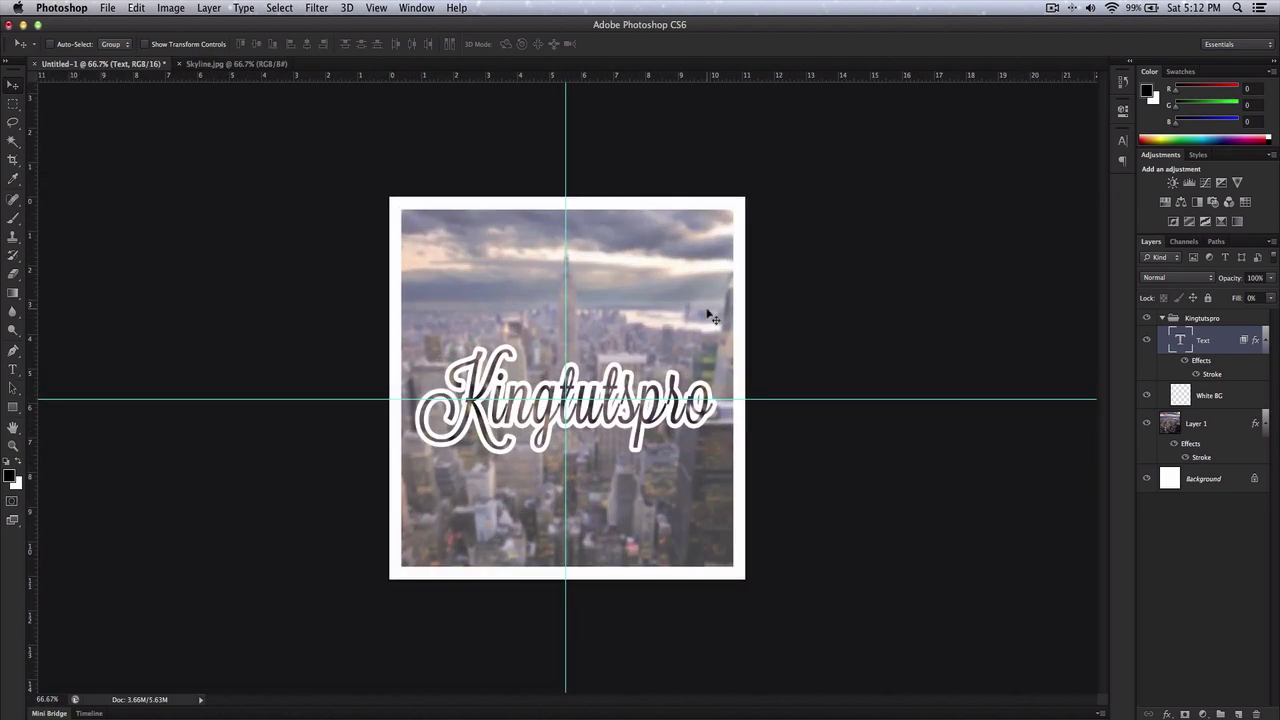
{"action": "key", "text": "super+plus"}
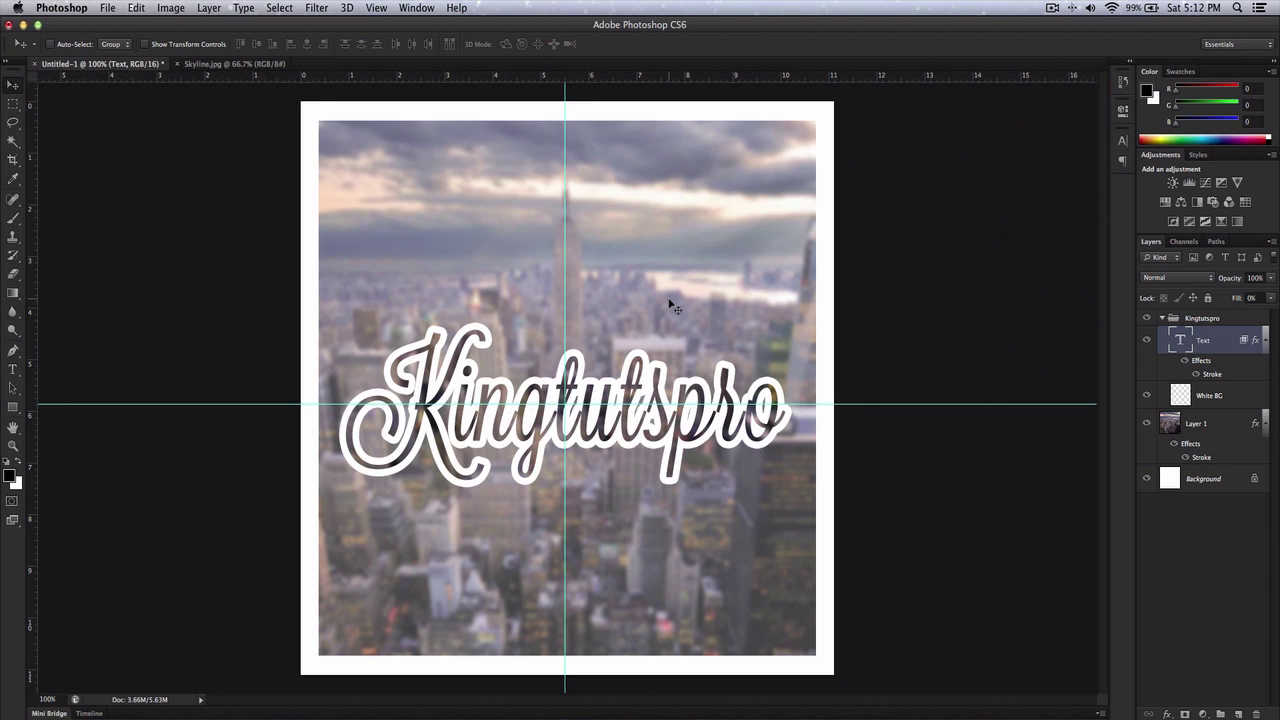
- Hide the rulers and view the avatar at 100%
{"action": "key", "text": "super+1"}
{"action": "key", "text": "super+minus"}
{"action": "key", "text": "super+1"}
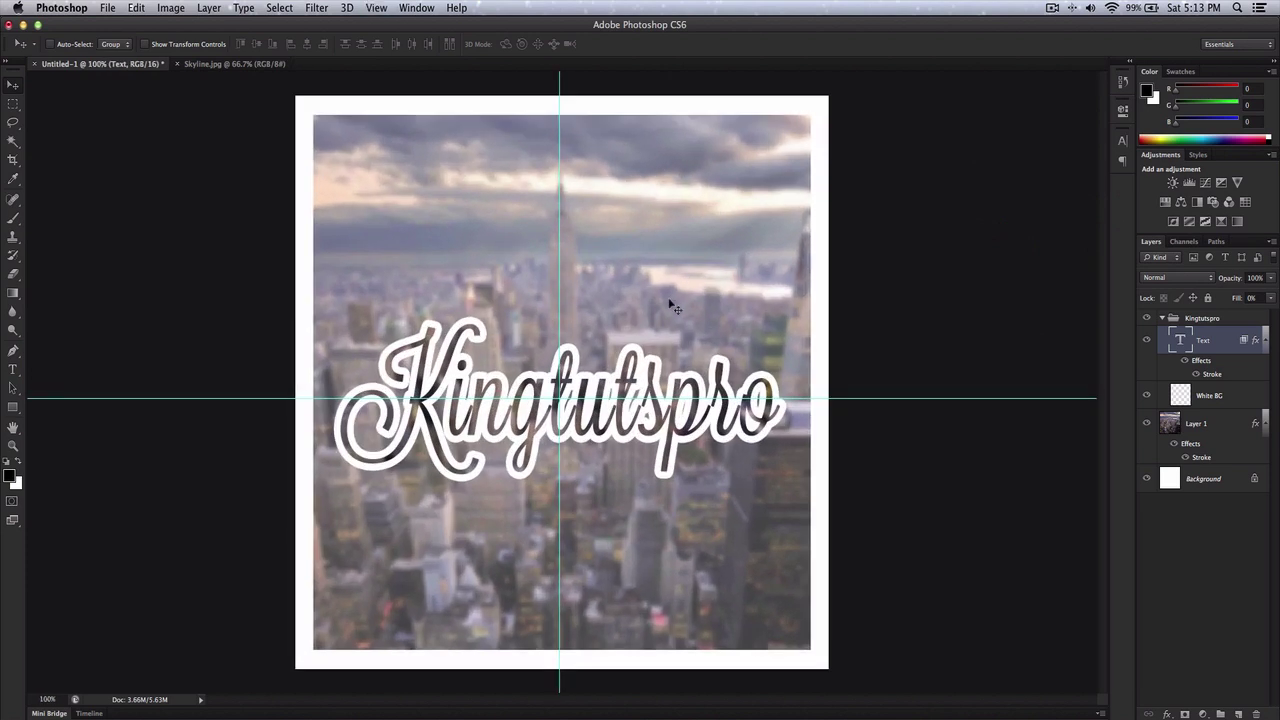